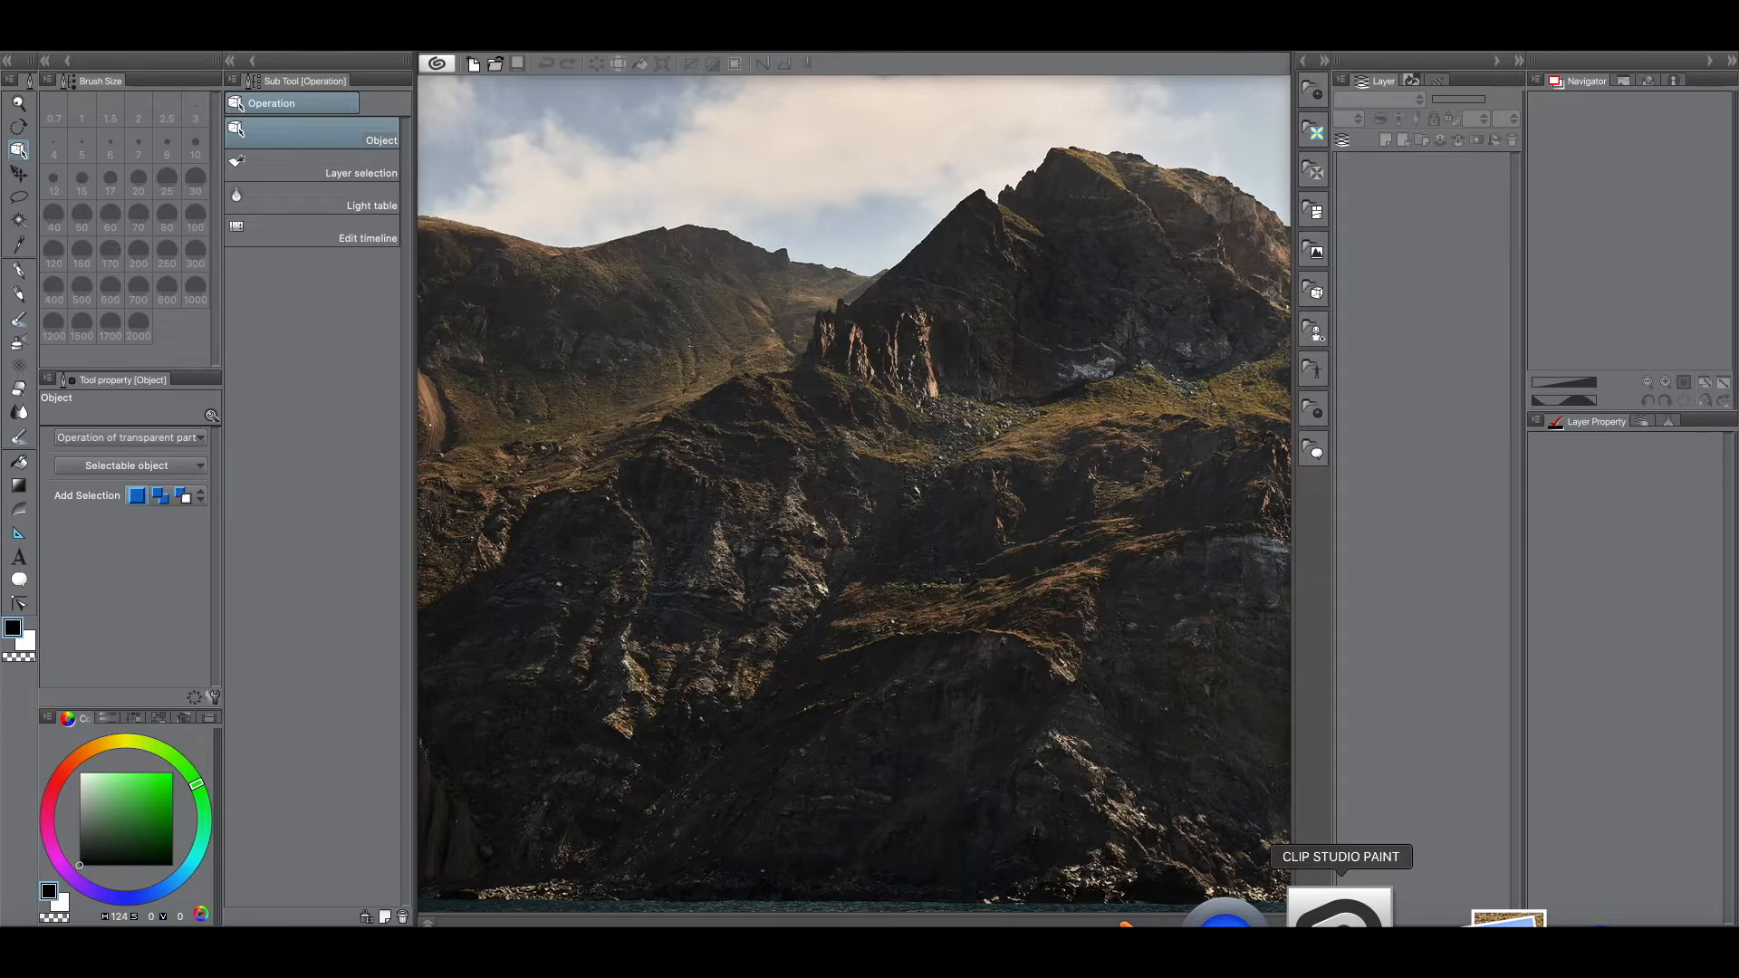
# Step: Create a new comic canvas measuring 4000 × 4000 px with the manga draft settings turned off
pyautogui.click(473, 64)
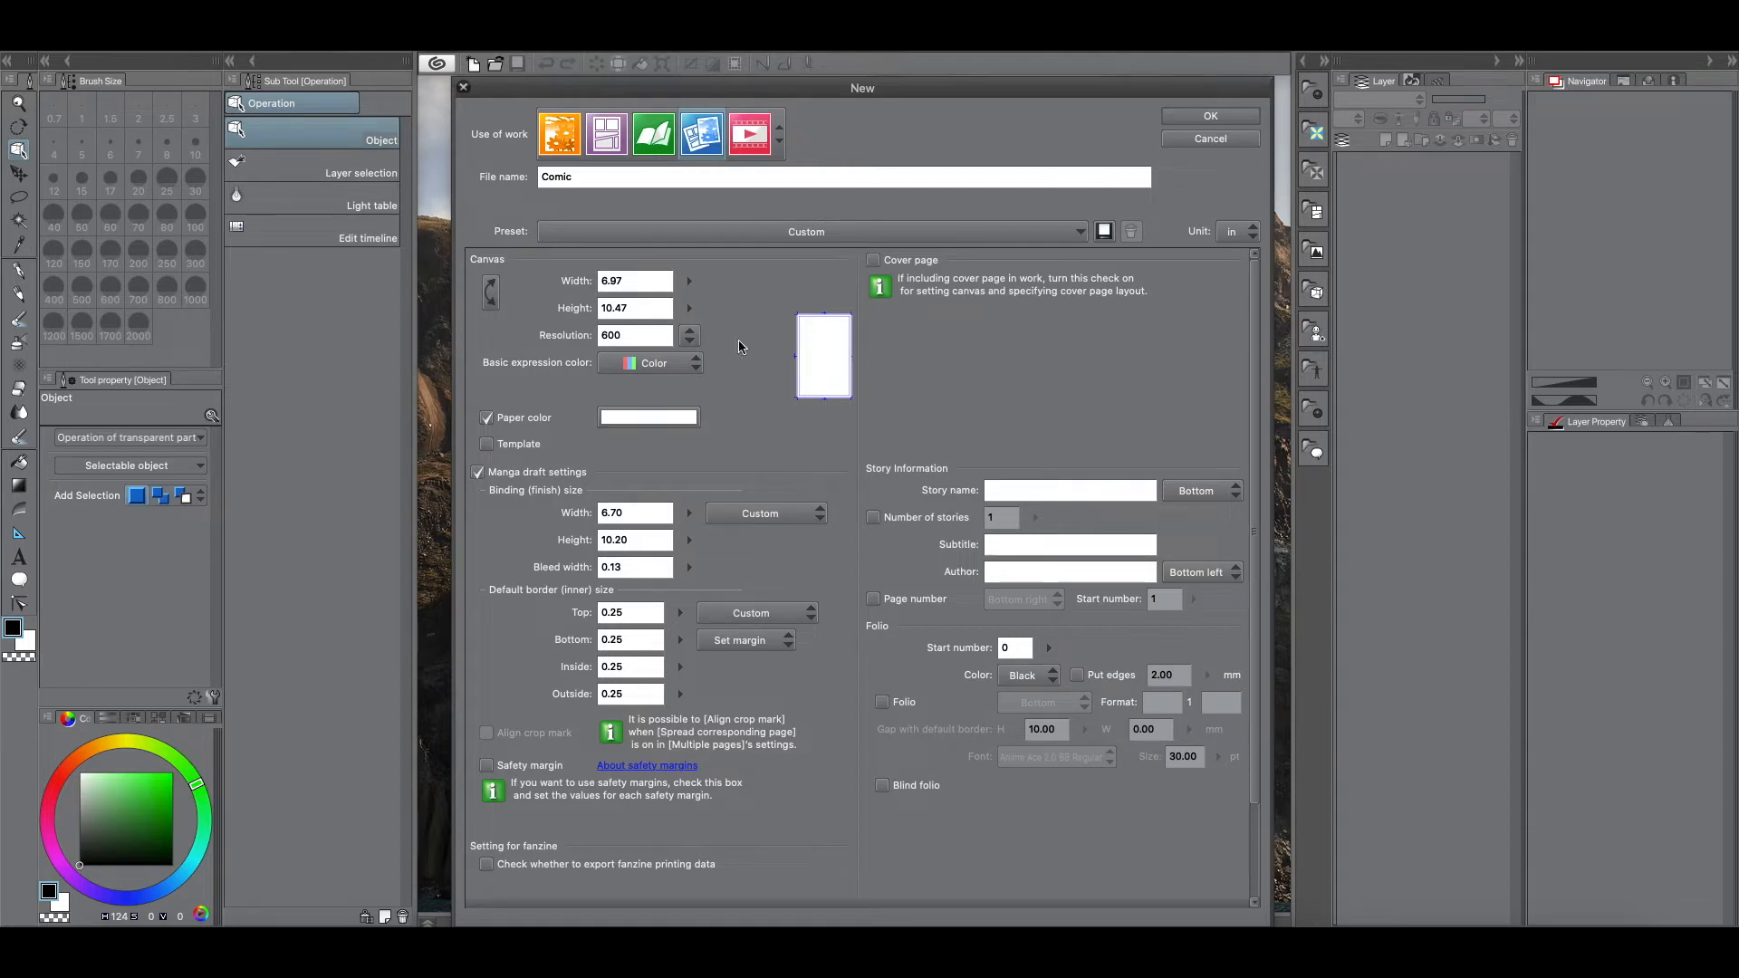
pyautogui.click(1241, 235)
pyautogui.click(1229, 309)
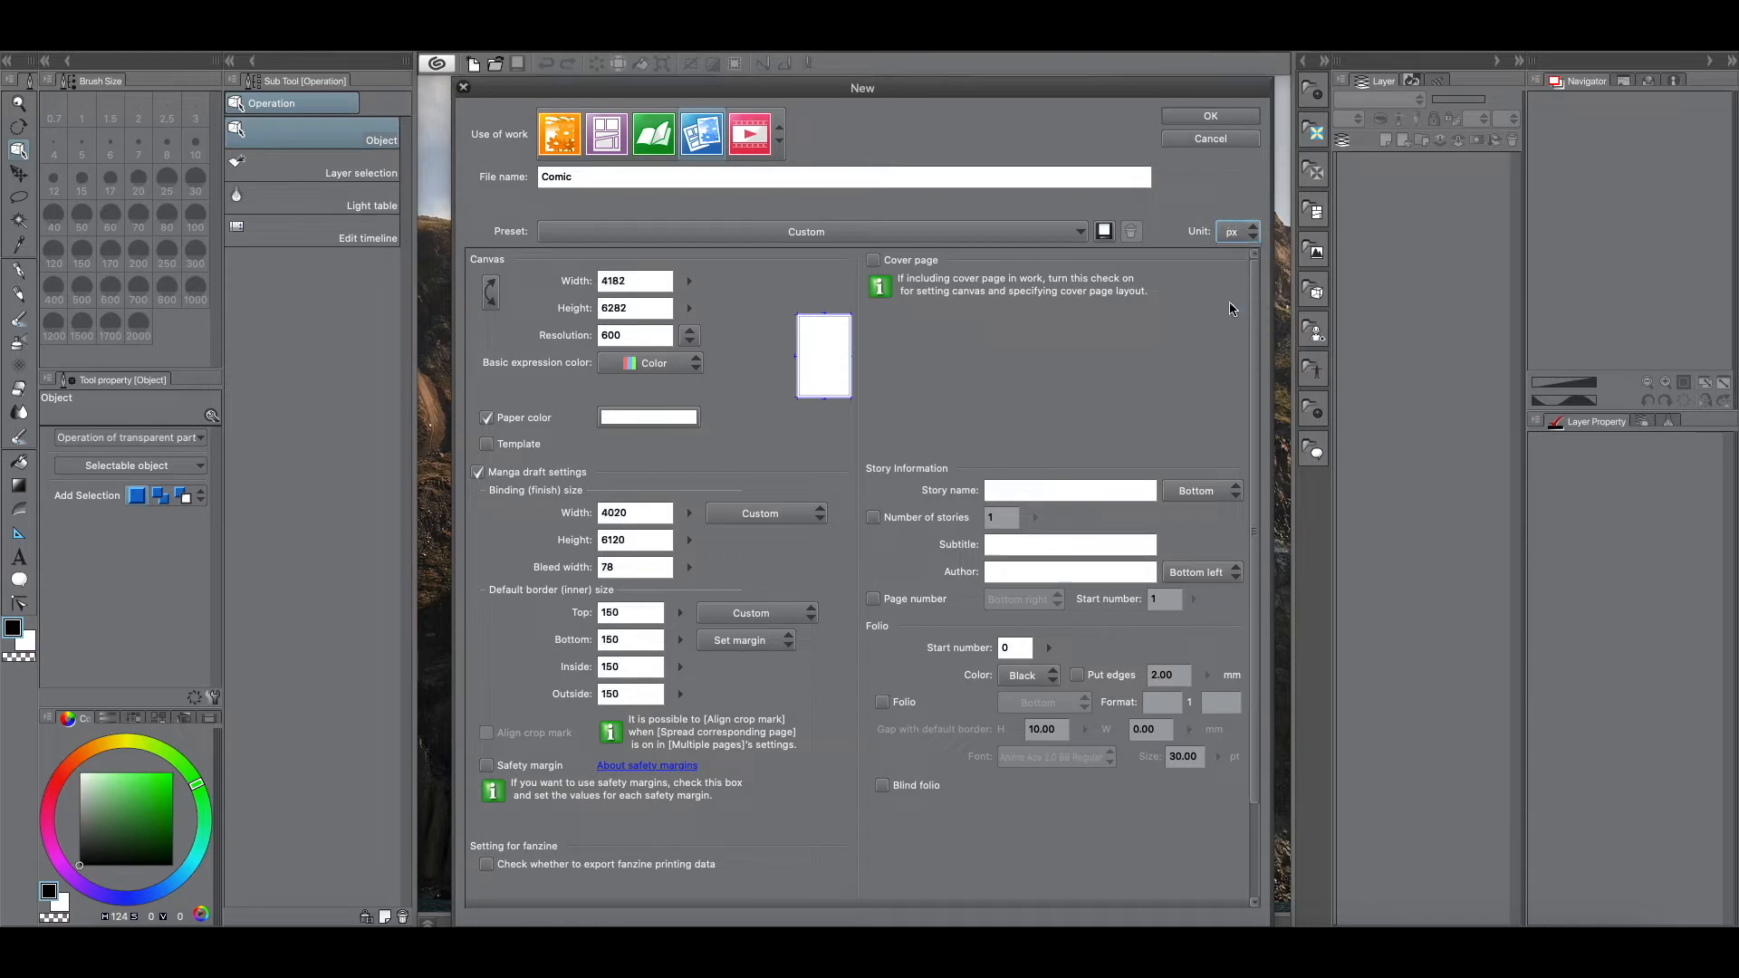
pyautogui.press('Tab')
pyautogui.write('4000')
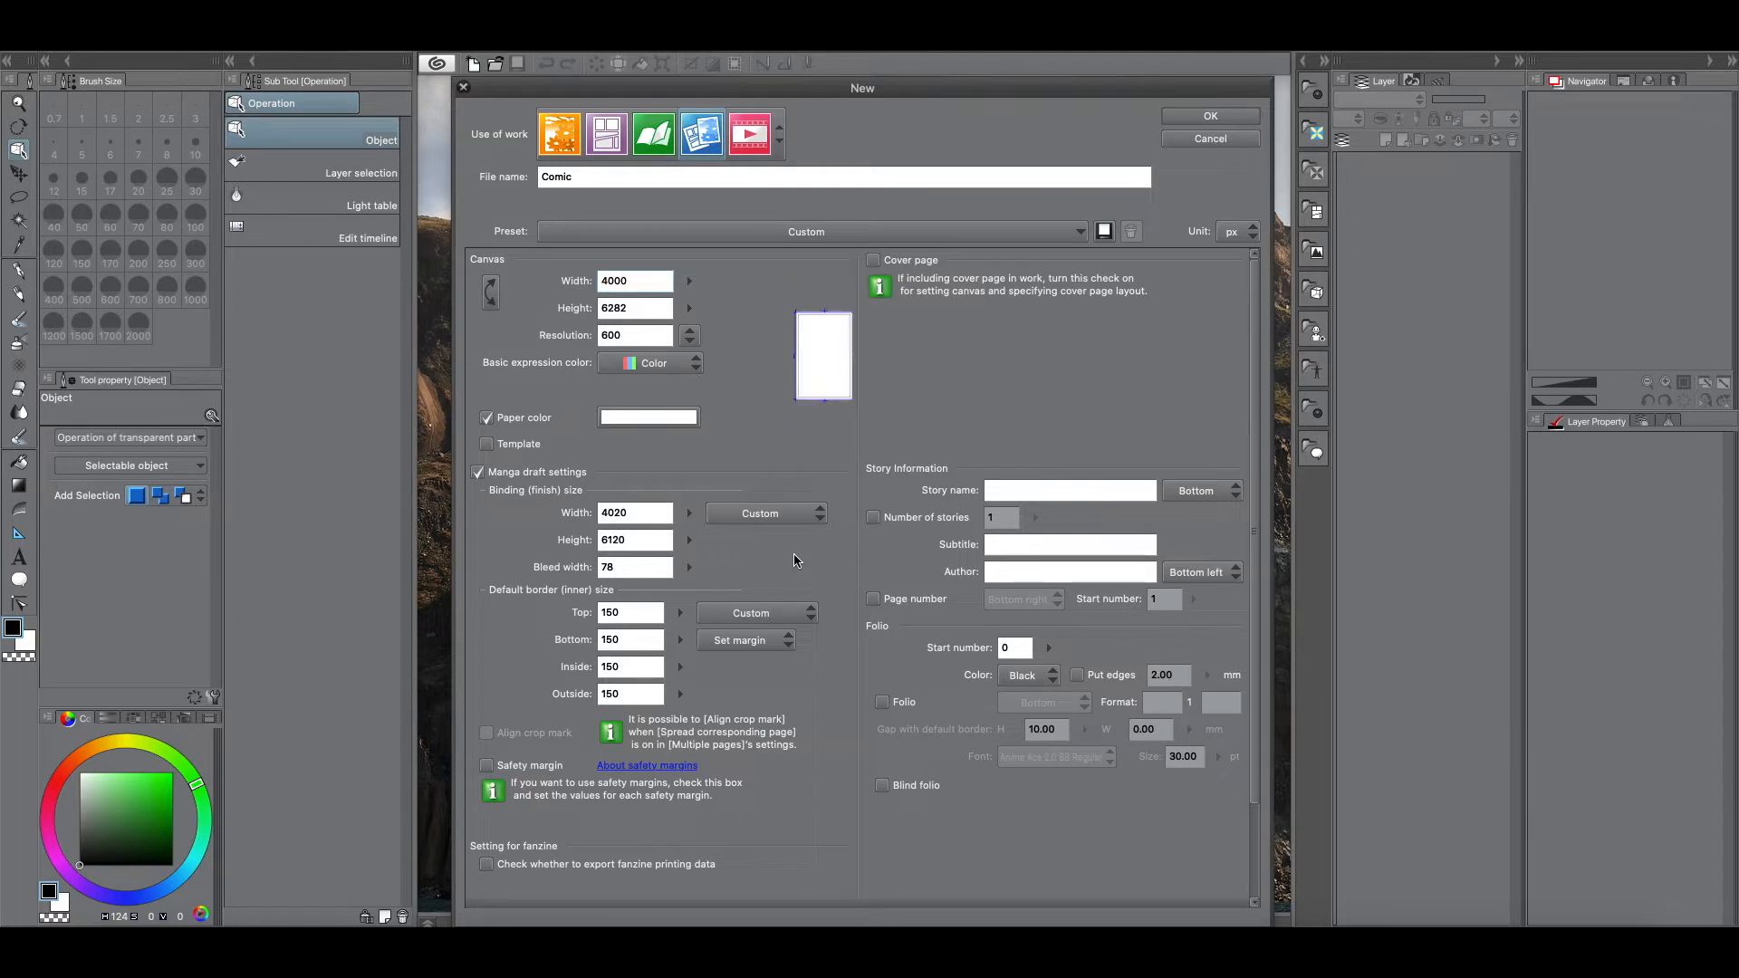
pyautogui.click(634, 308)
pyautogui.write('4000')
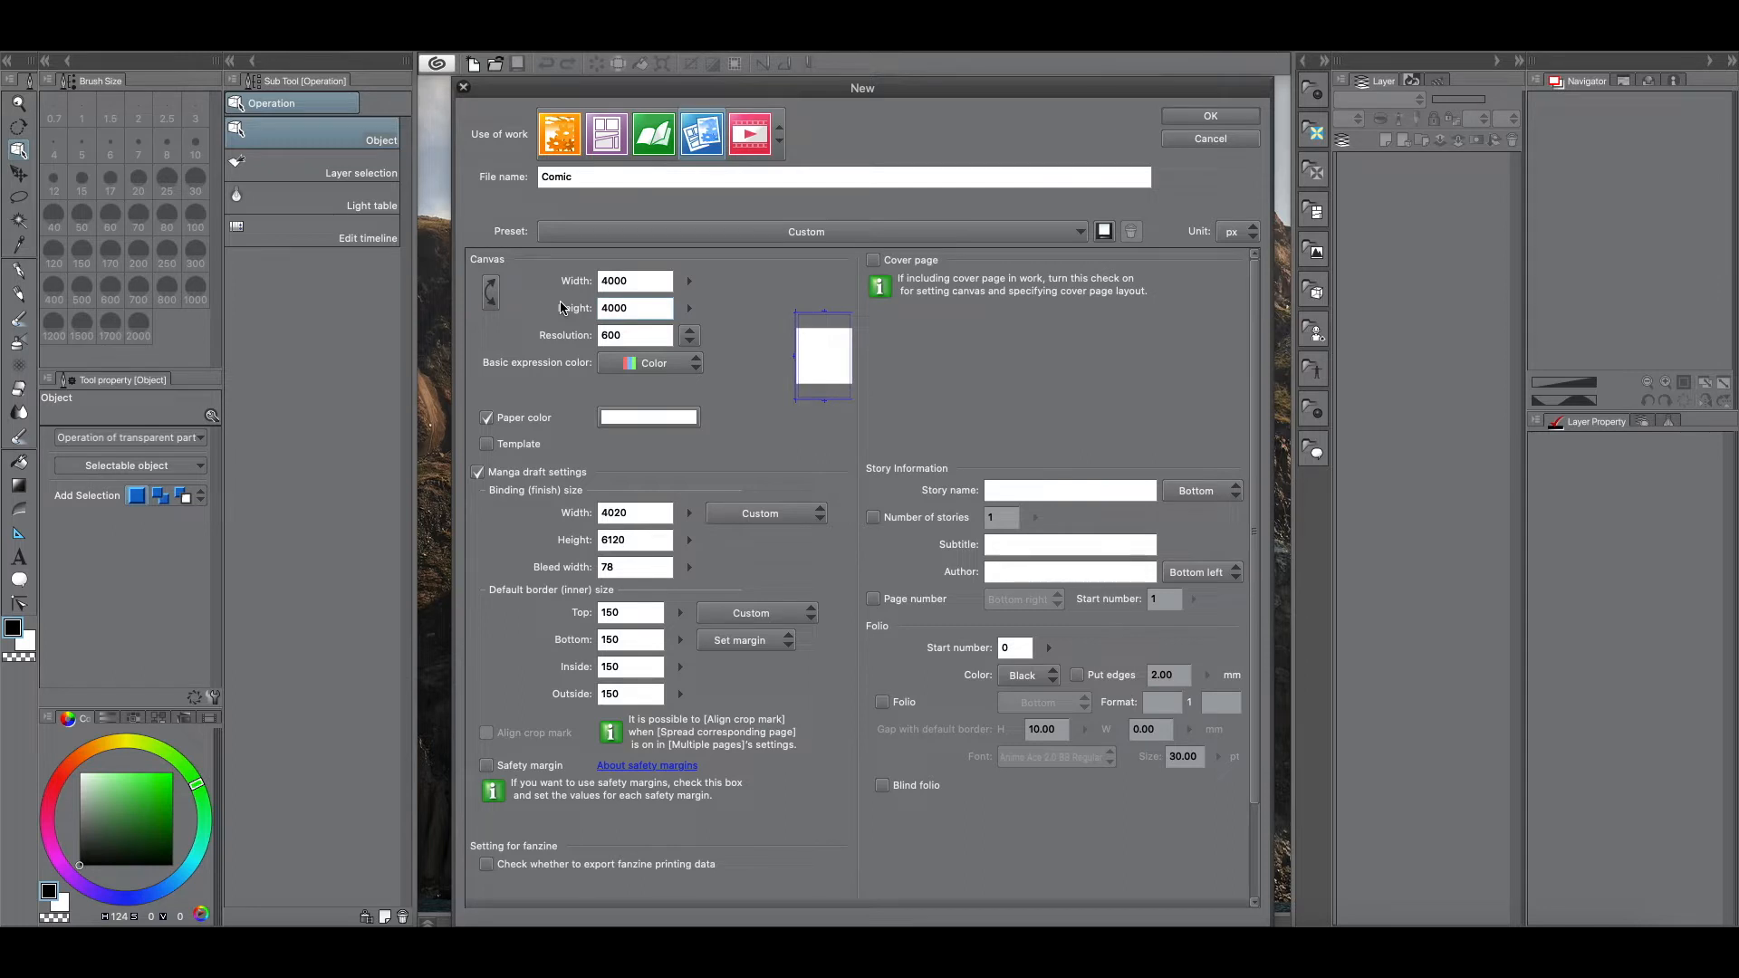
pyautogui.click(480, 475)
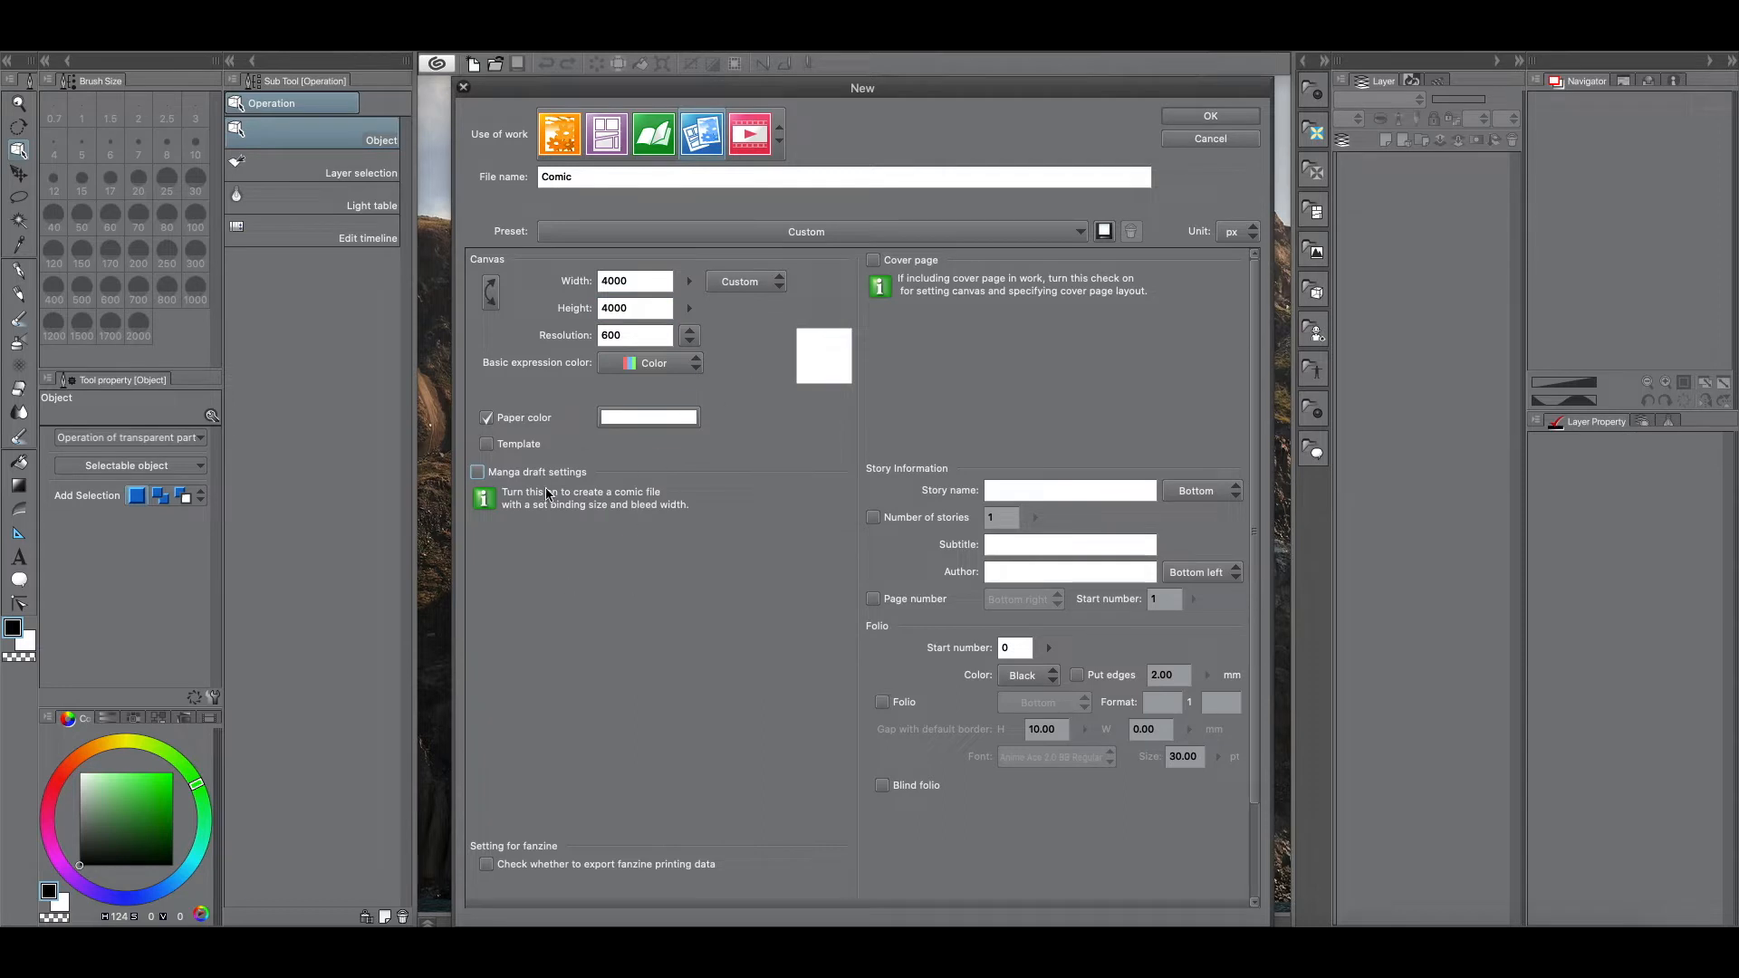
pyautogui.click(1212, 117)
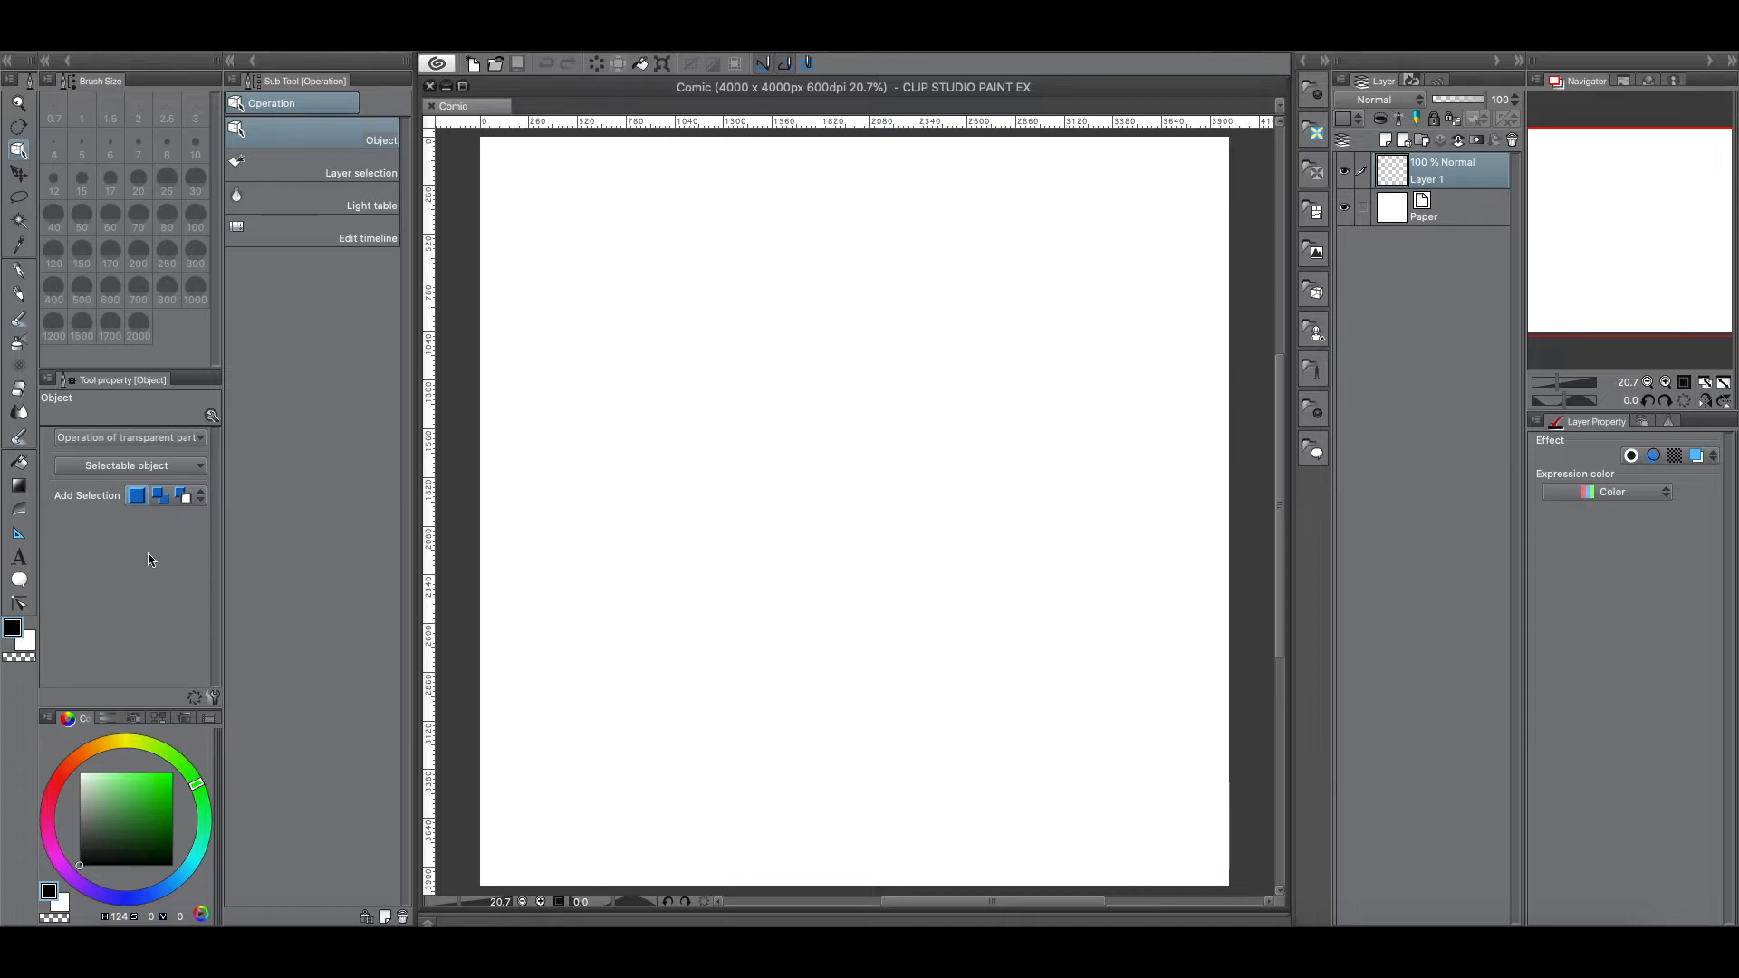
# Step: Restore the Straight line sub tool of the direct-draw figure tools to its default settings
pyautogui.click(19, 533)
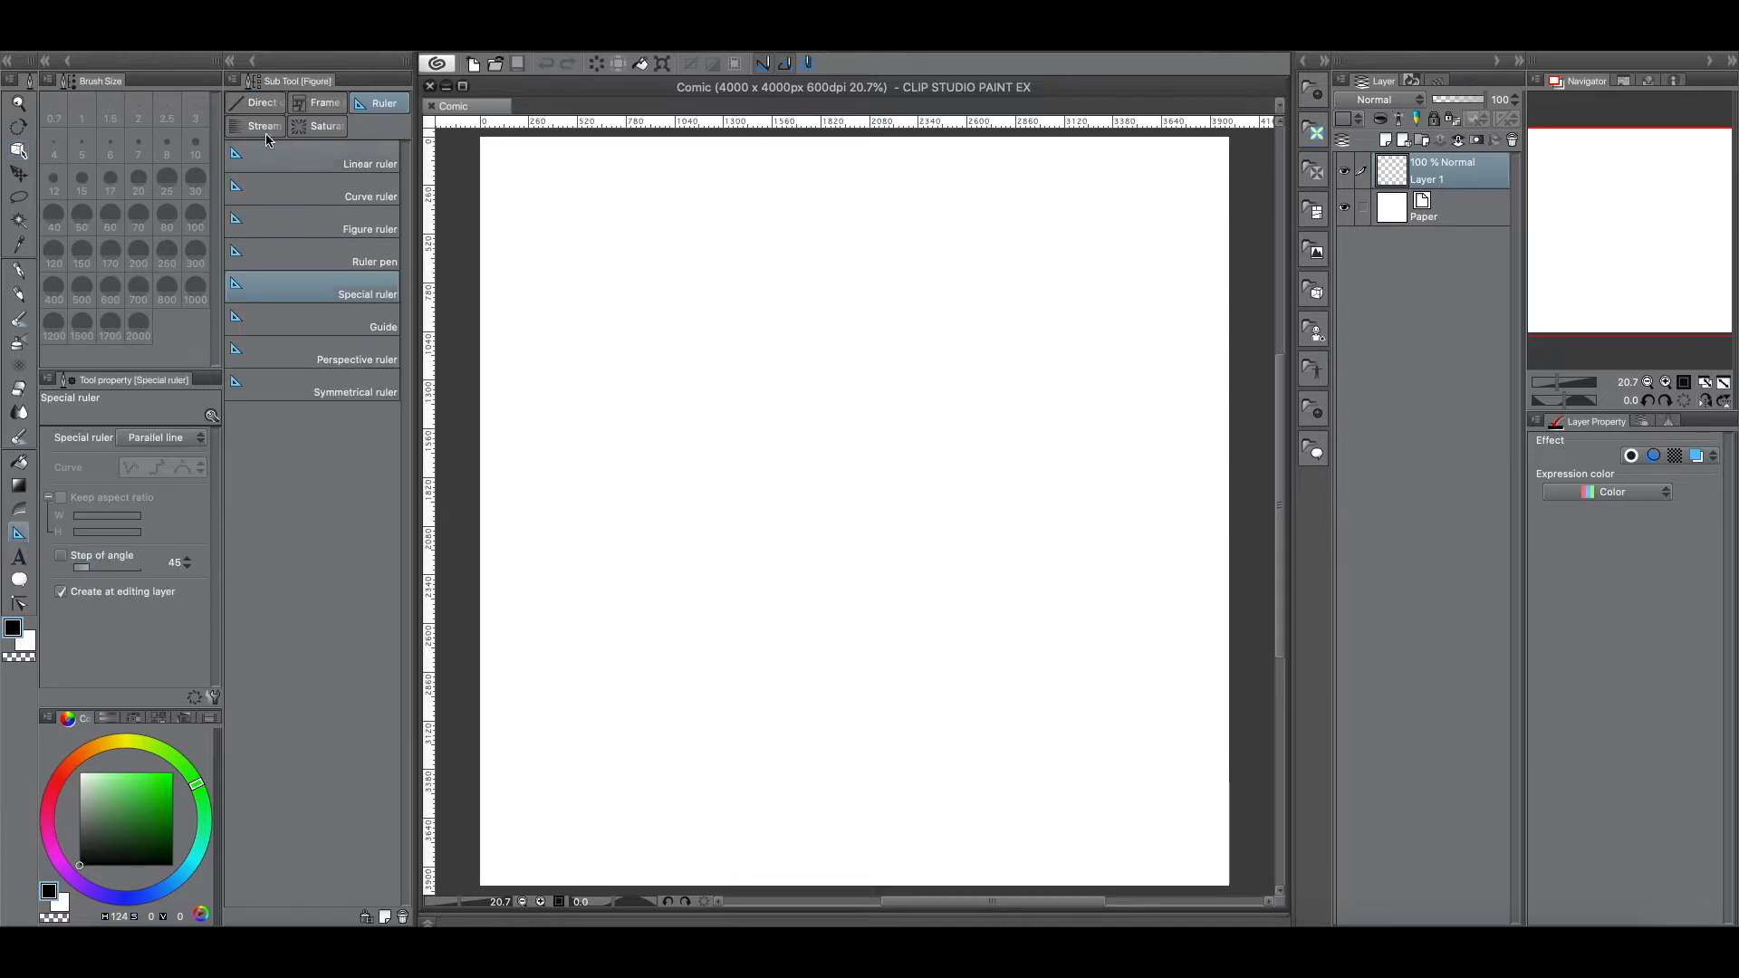
pyautogui.click(258, 103)
pyautogui.click(195, 695)
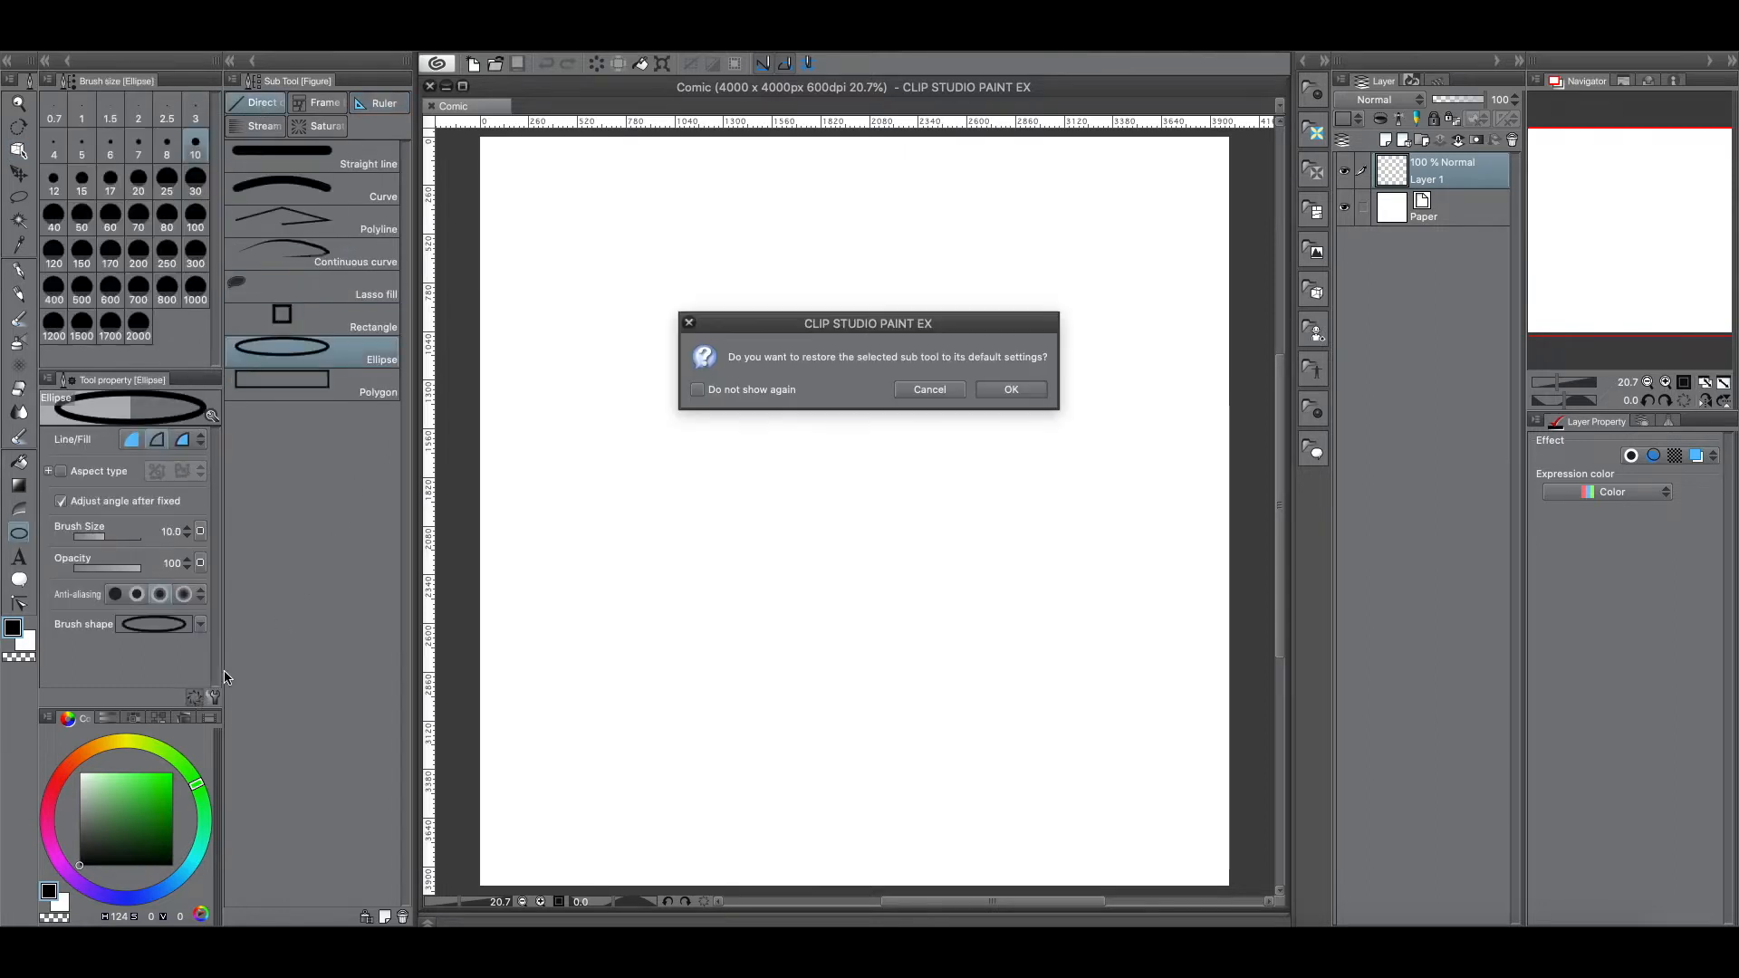
pyautogui.click(942, 391)
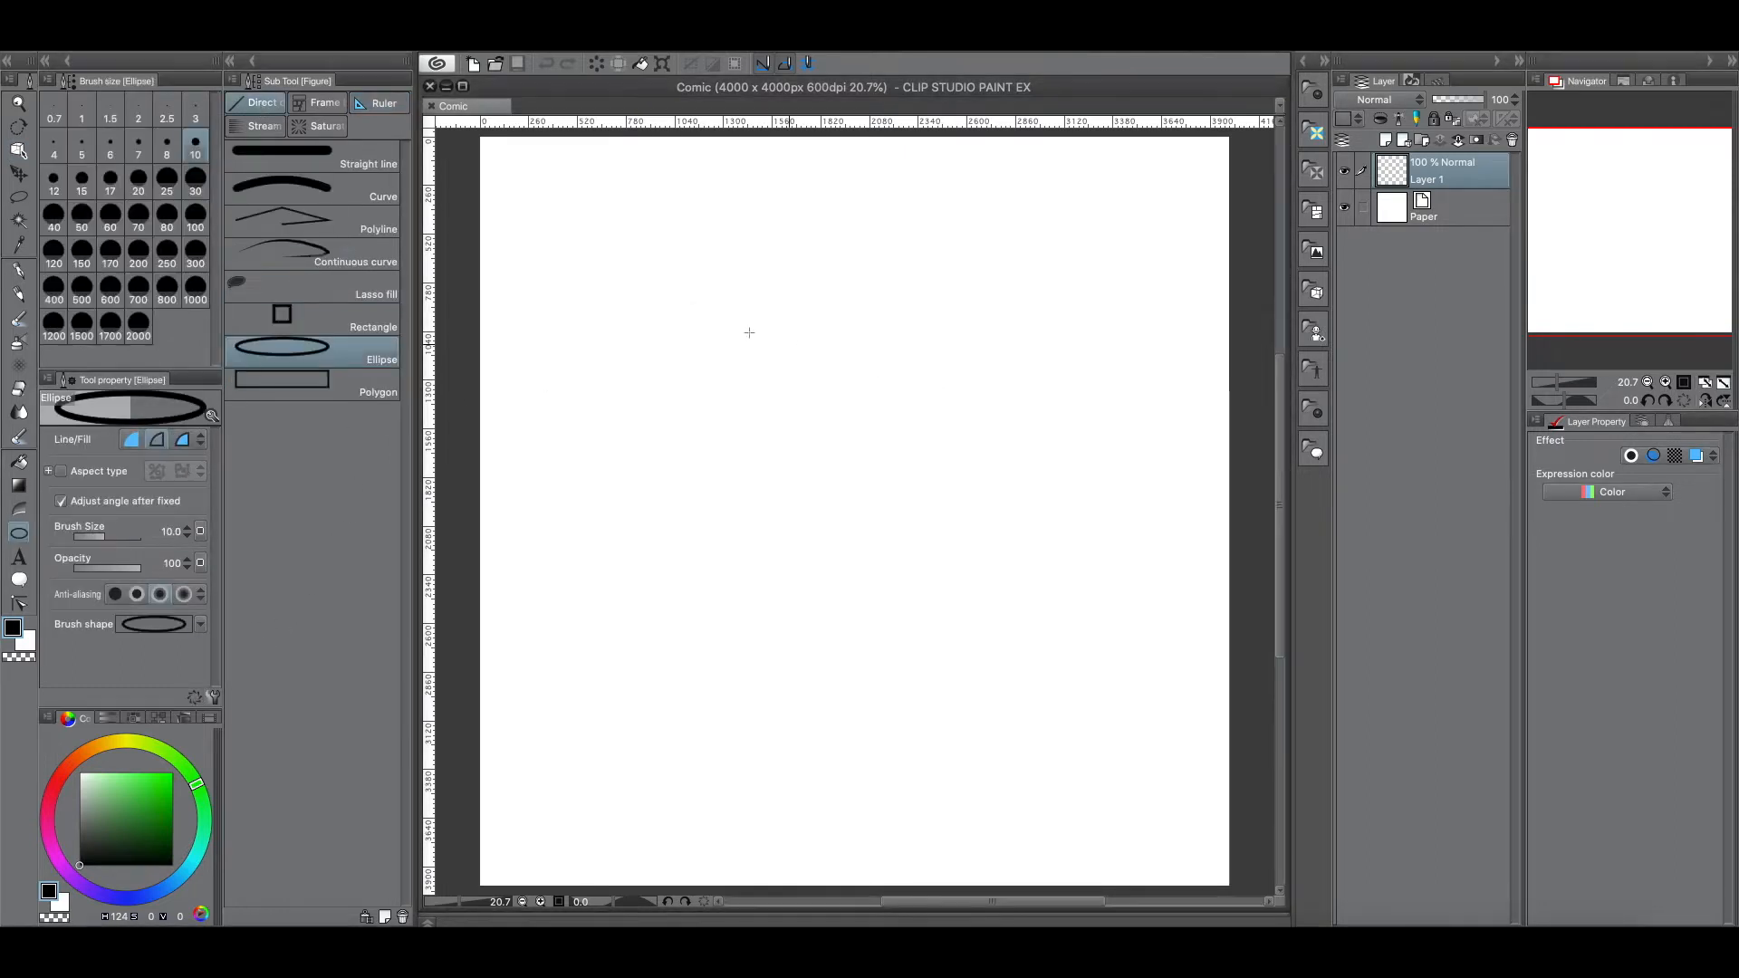
pyautogui.click(360, 160)
pyautogui.click(195, 696)
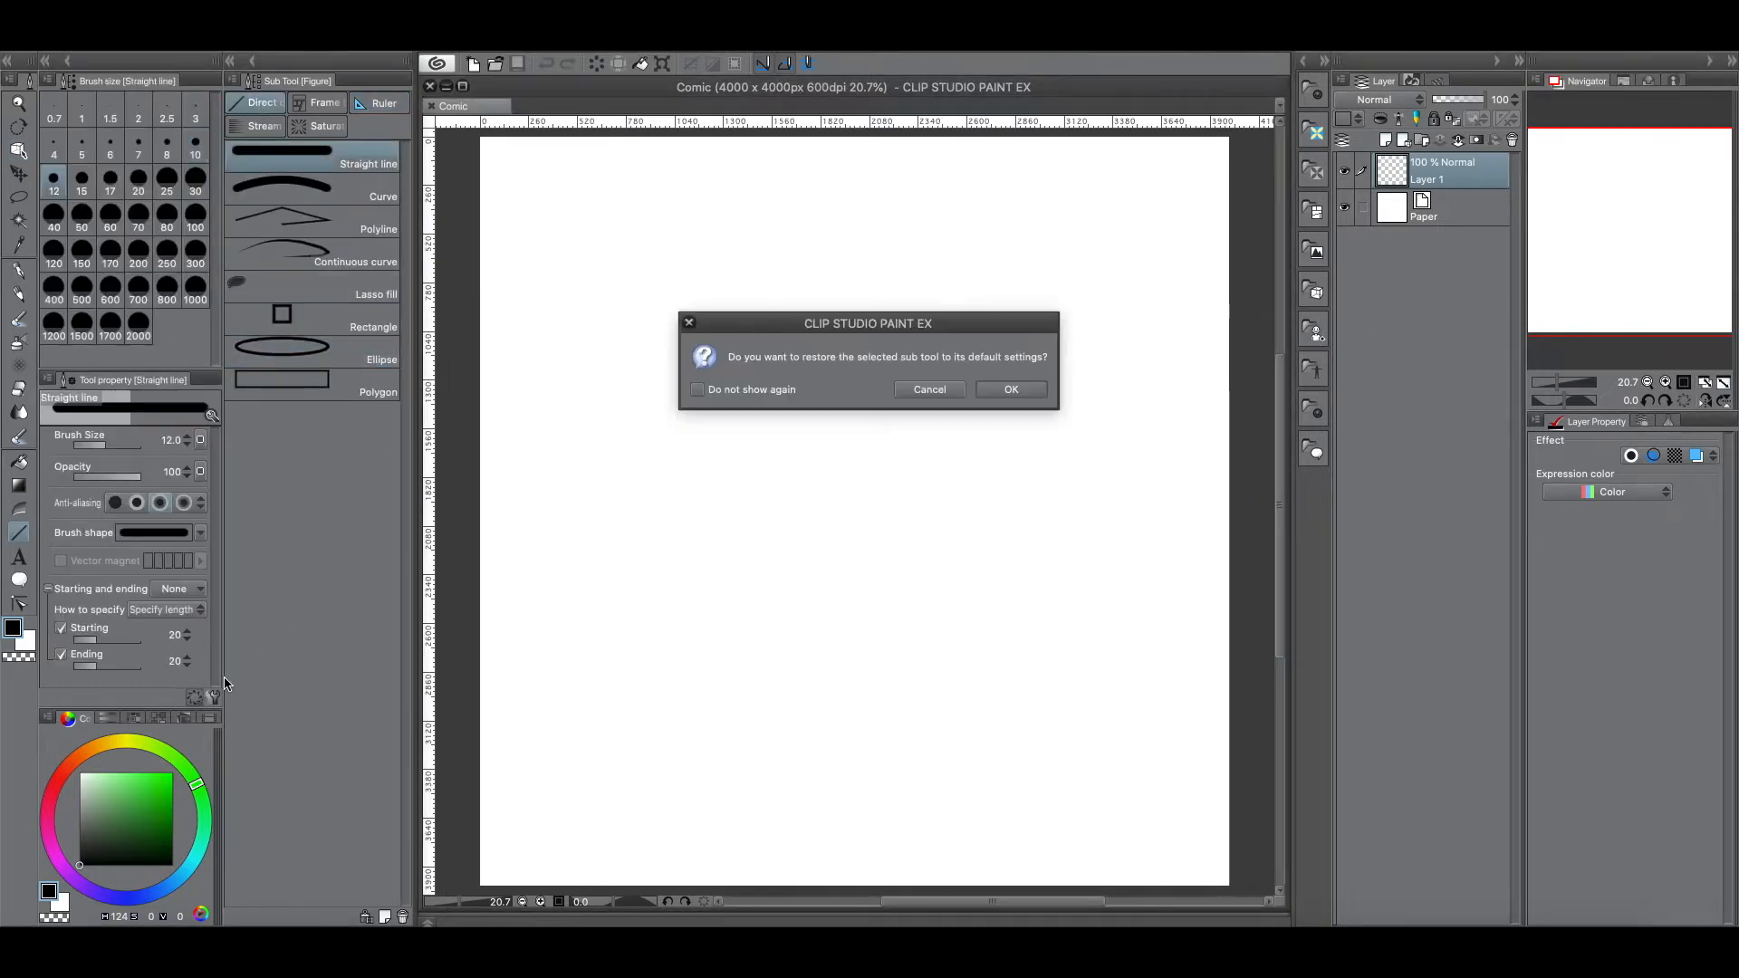
pyautogui.click(986, 391)
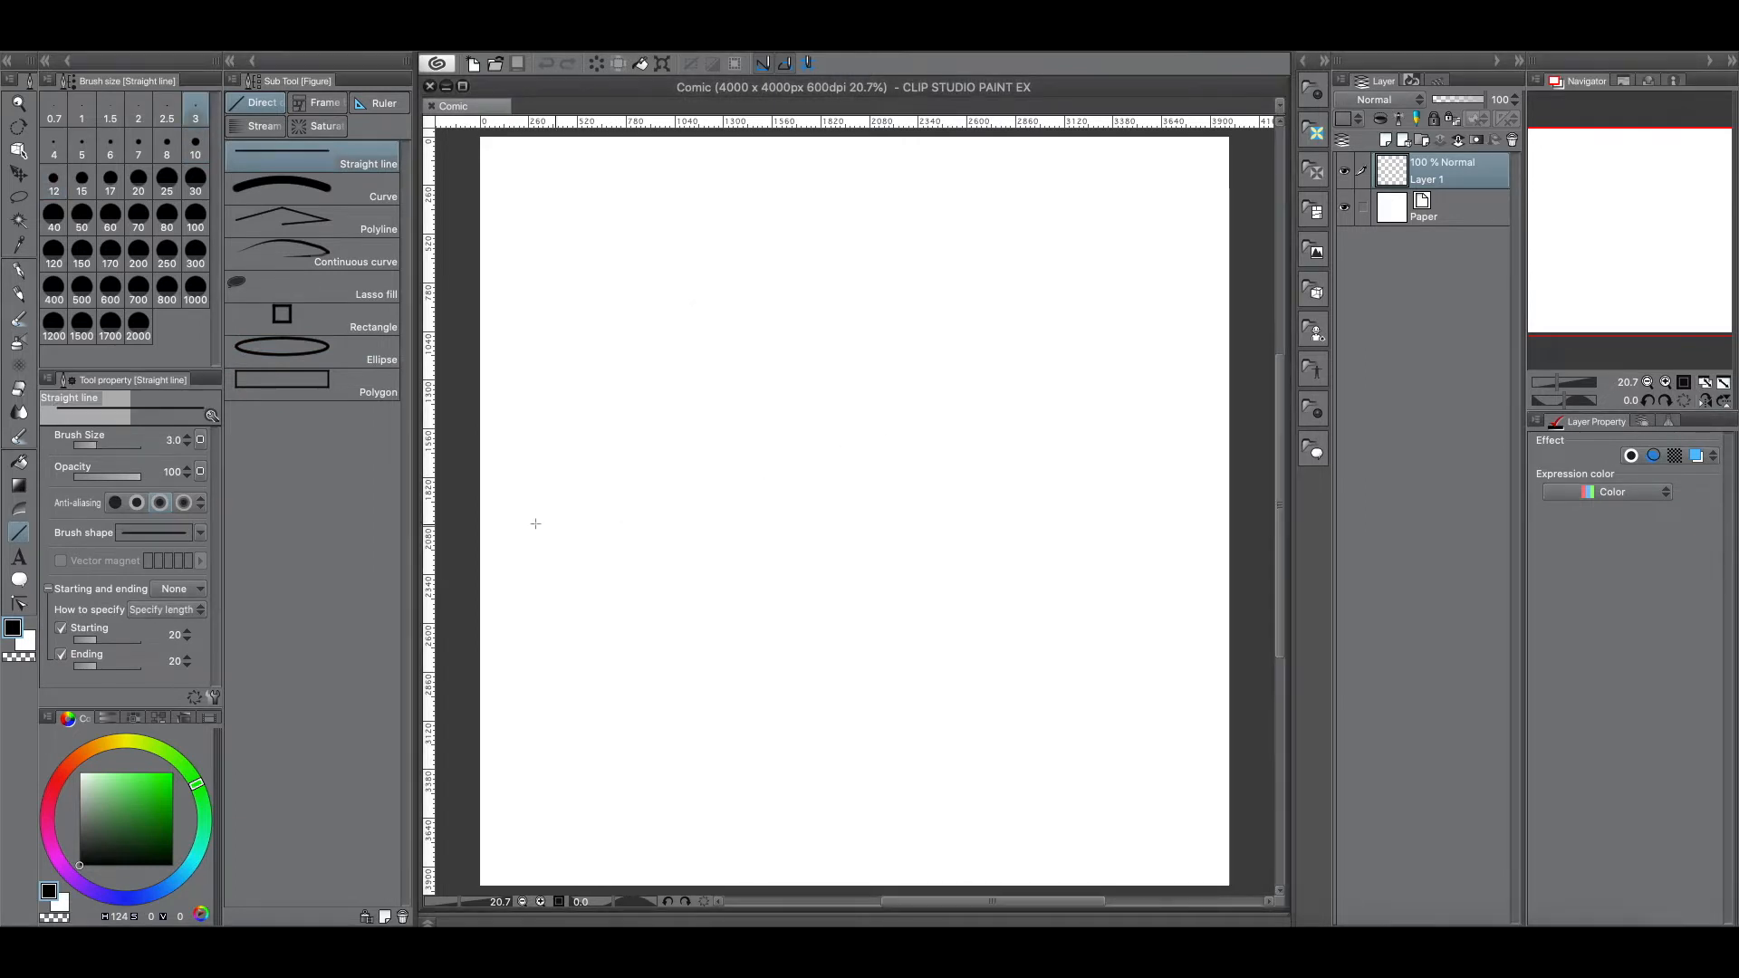
# Step: Restore the Curve and Rectangle figure sub tools to their default settings
pyautogui.click(330, 192)
pyautogui.click(195, 696)
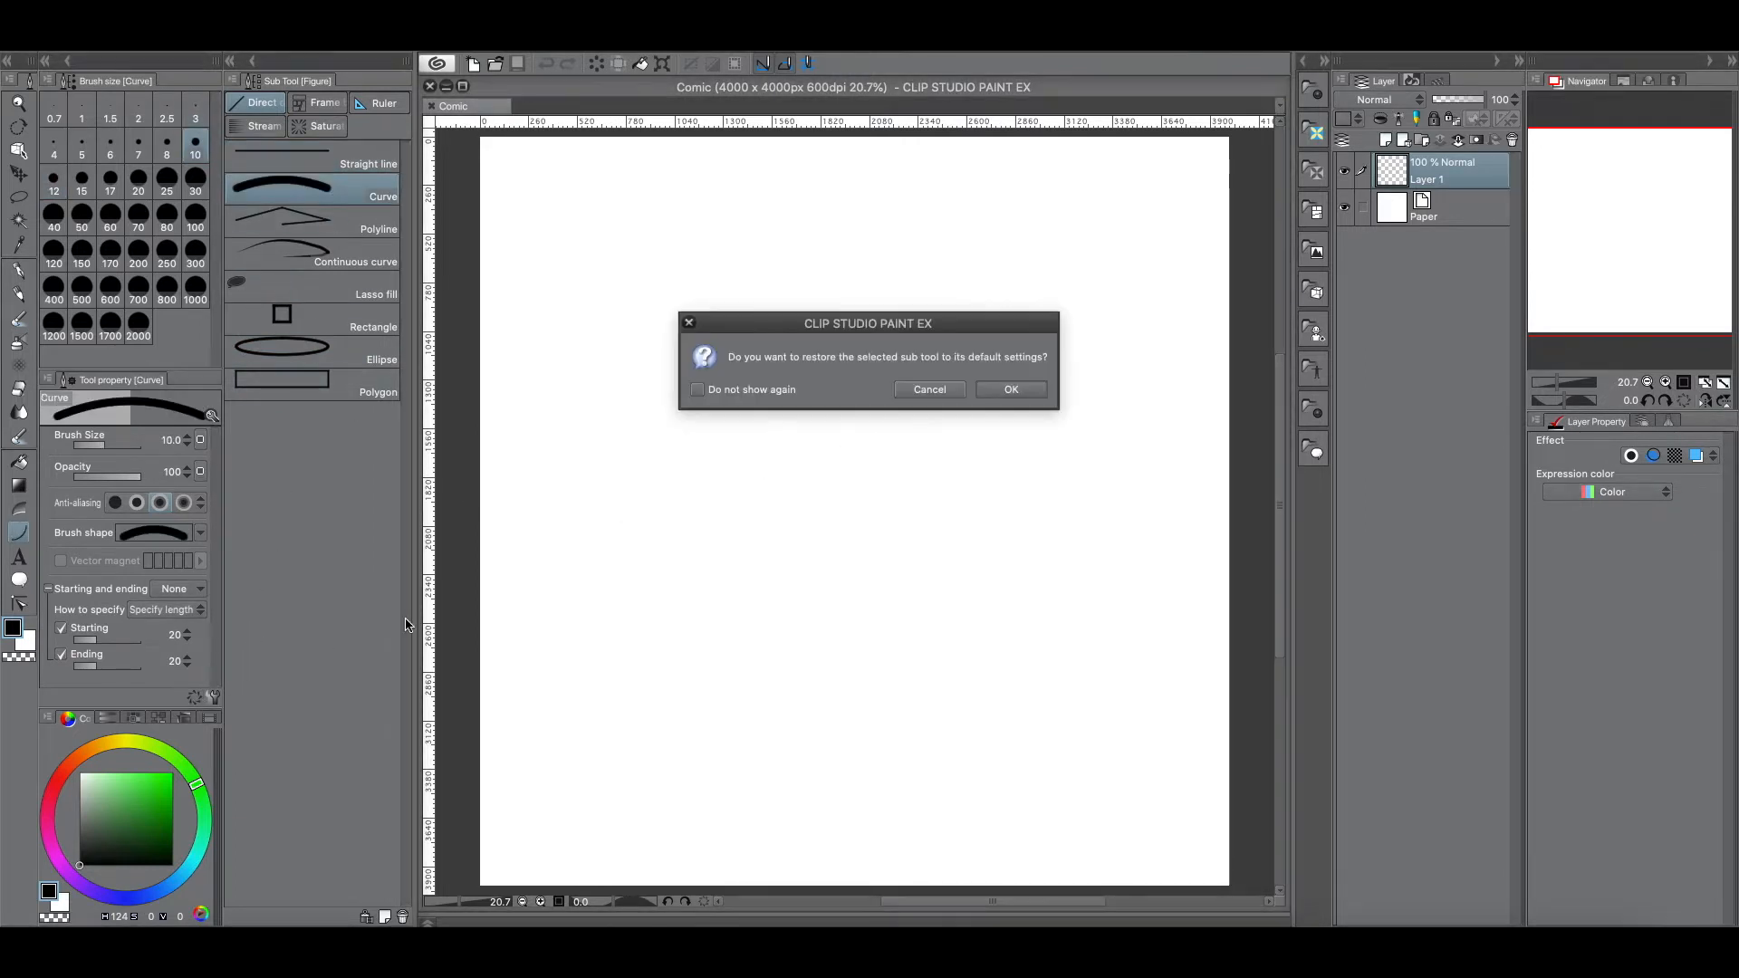
pyautogui.click(1020, 390)
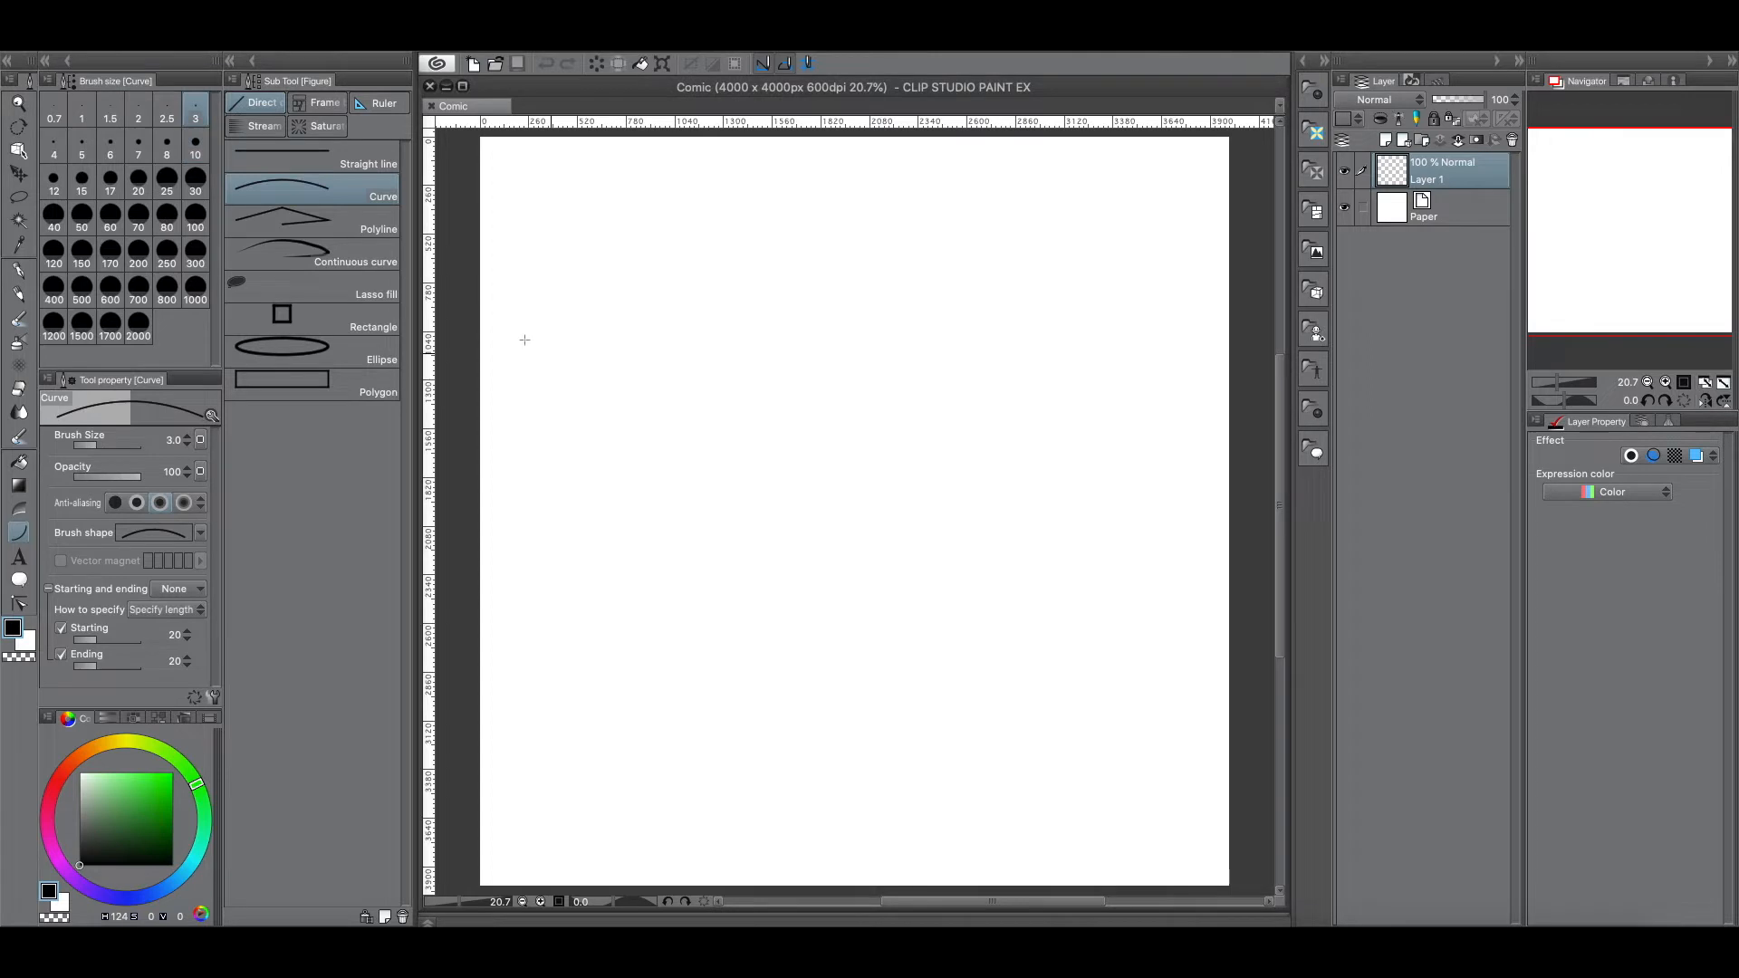
pyautogui.click(337, 328)
pyautogui.click(194, 695)
pyautogui.click(1016, 390)
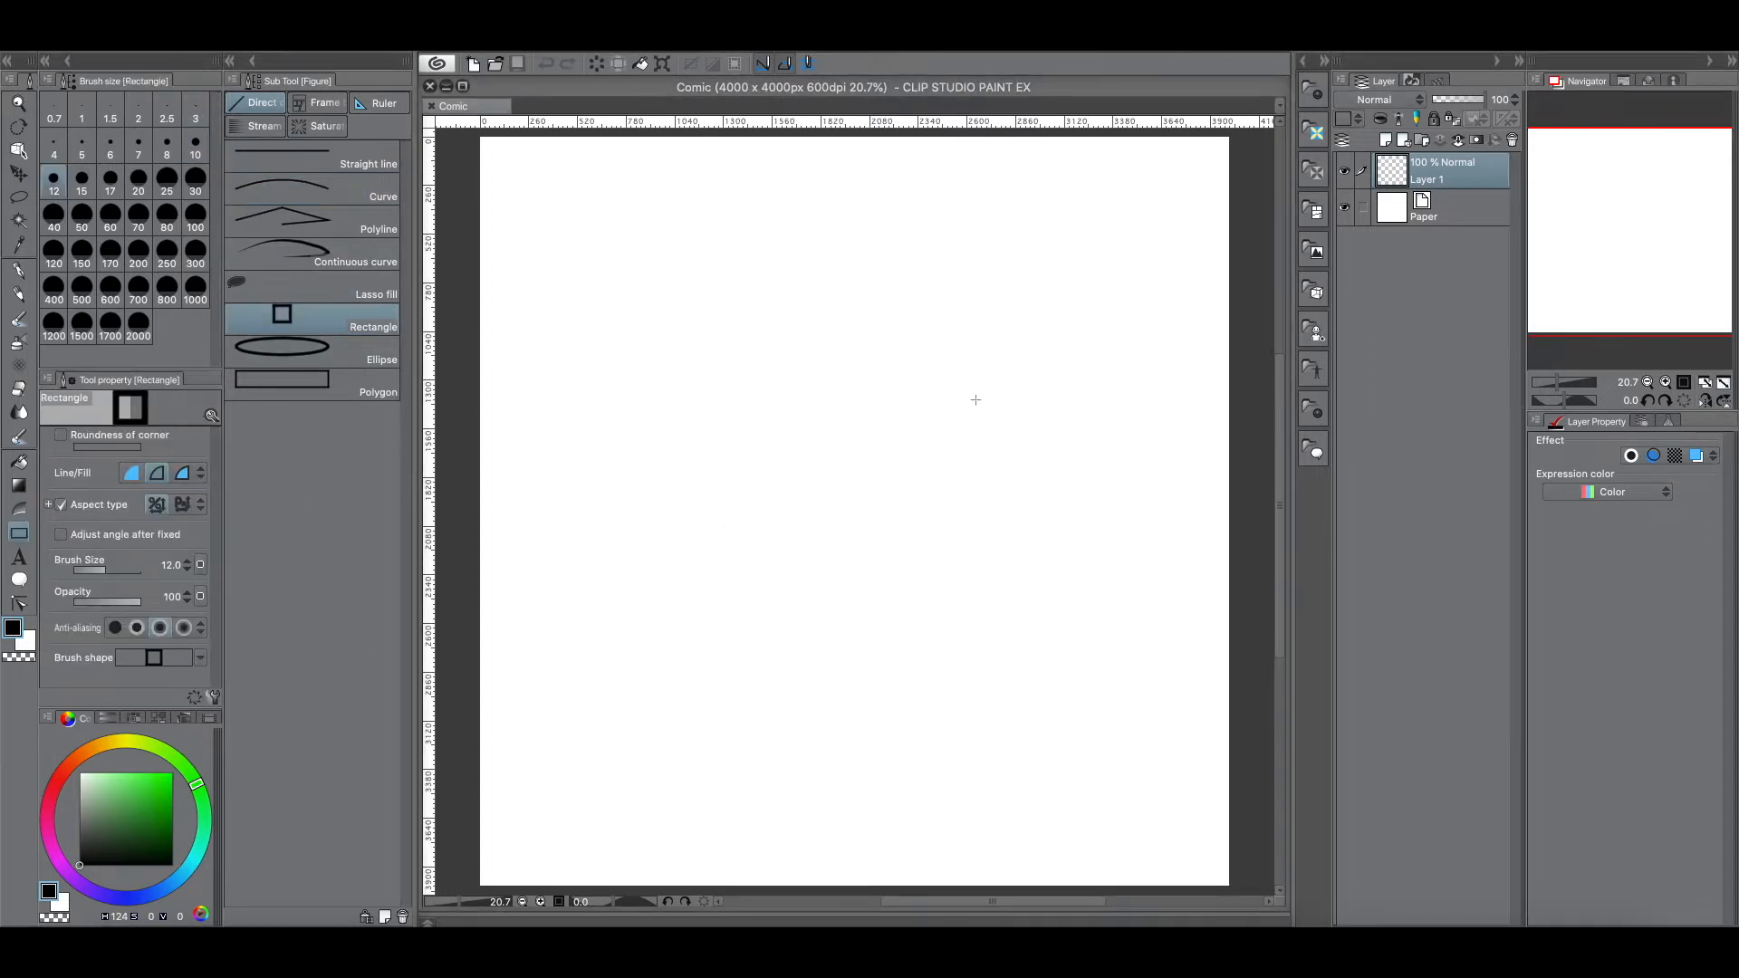
# Step: Using the Straight line tool at brush size 10, draw both corner-to-corner diagonals and a full-width horizontal line through their intersection
pyautogui.click(367, 156)
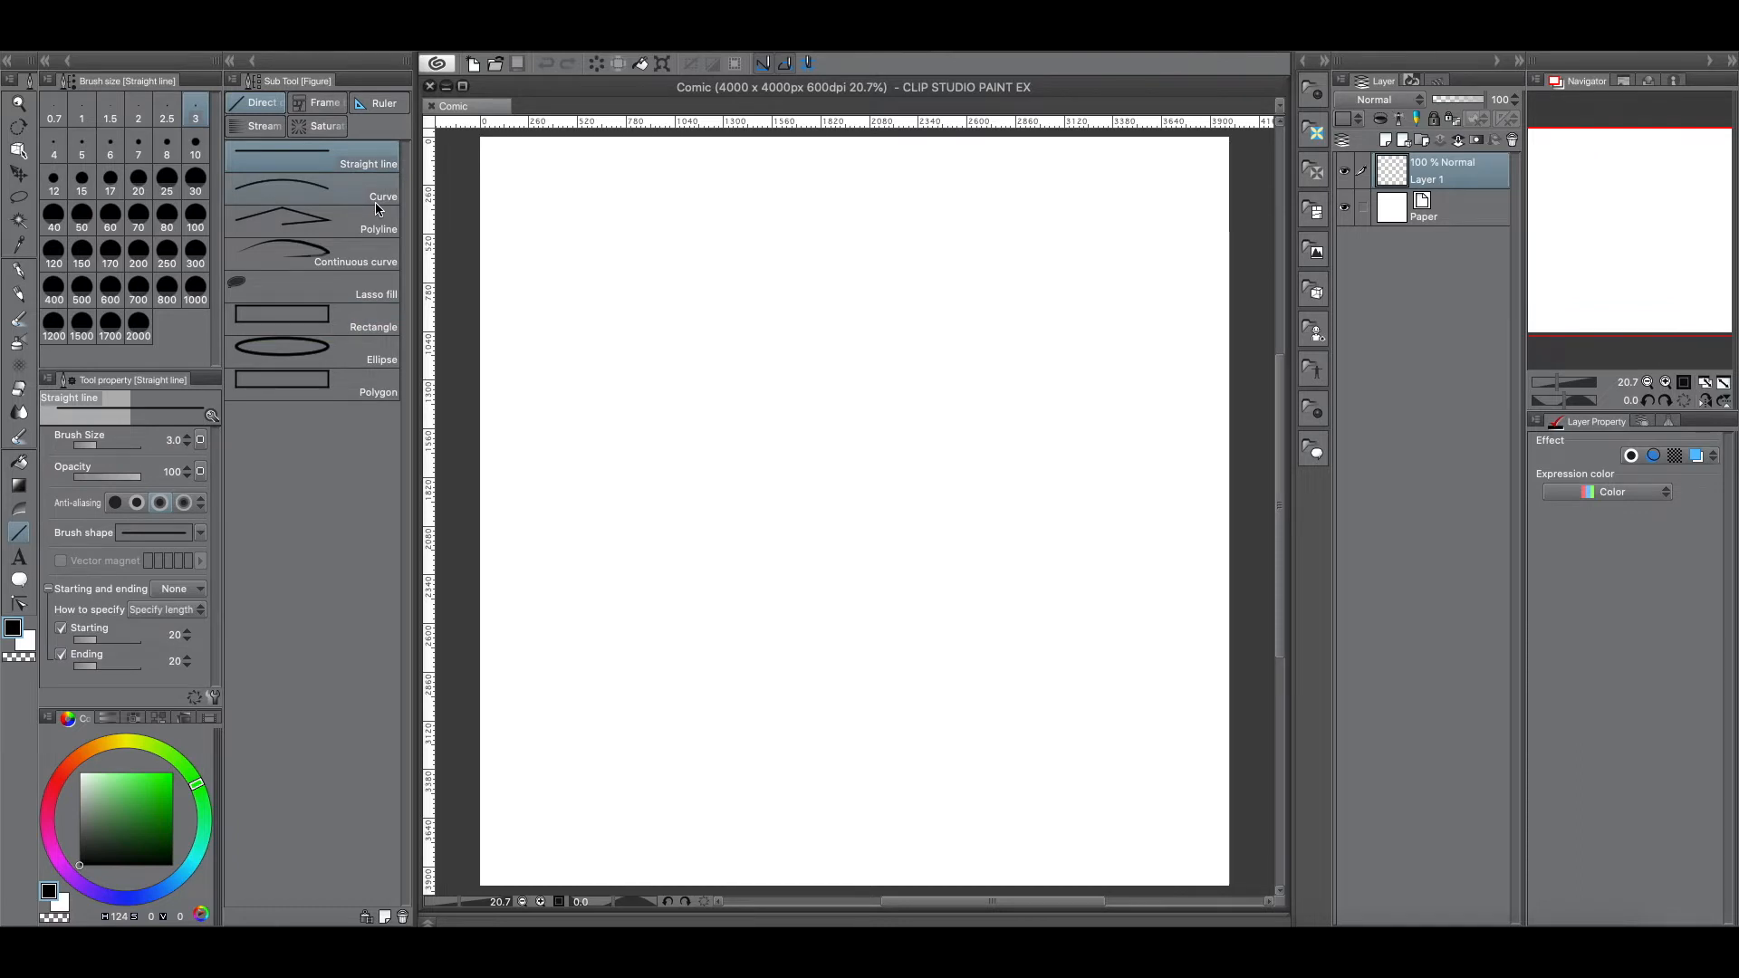
pyautogui.click(195, 147)
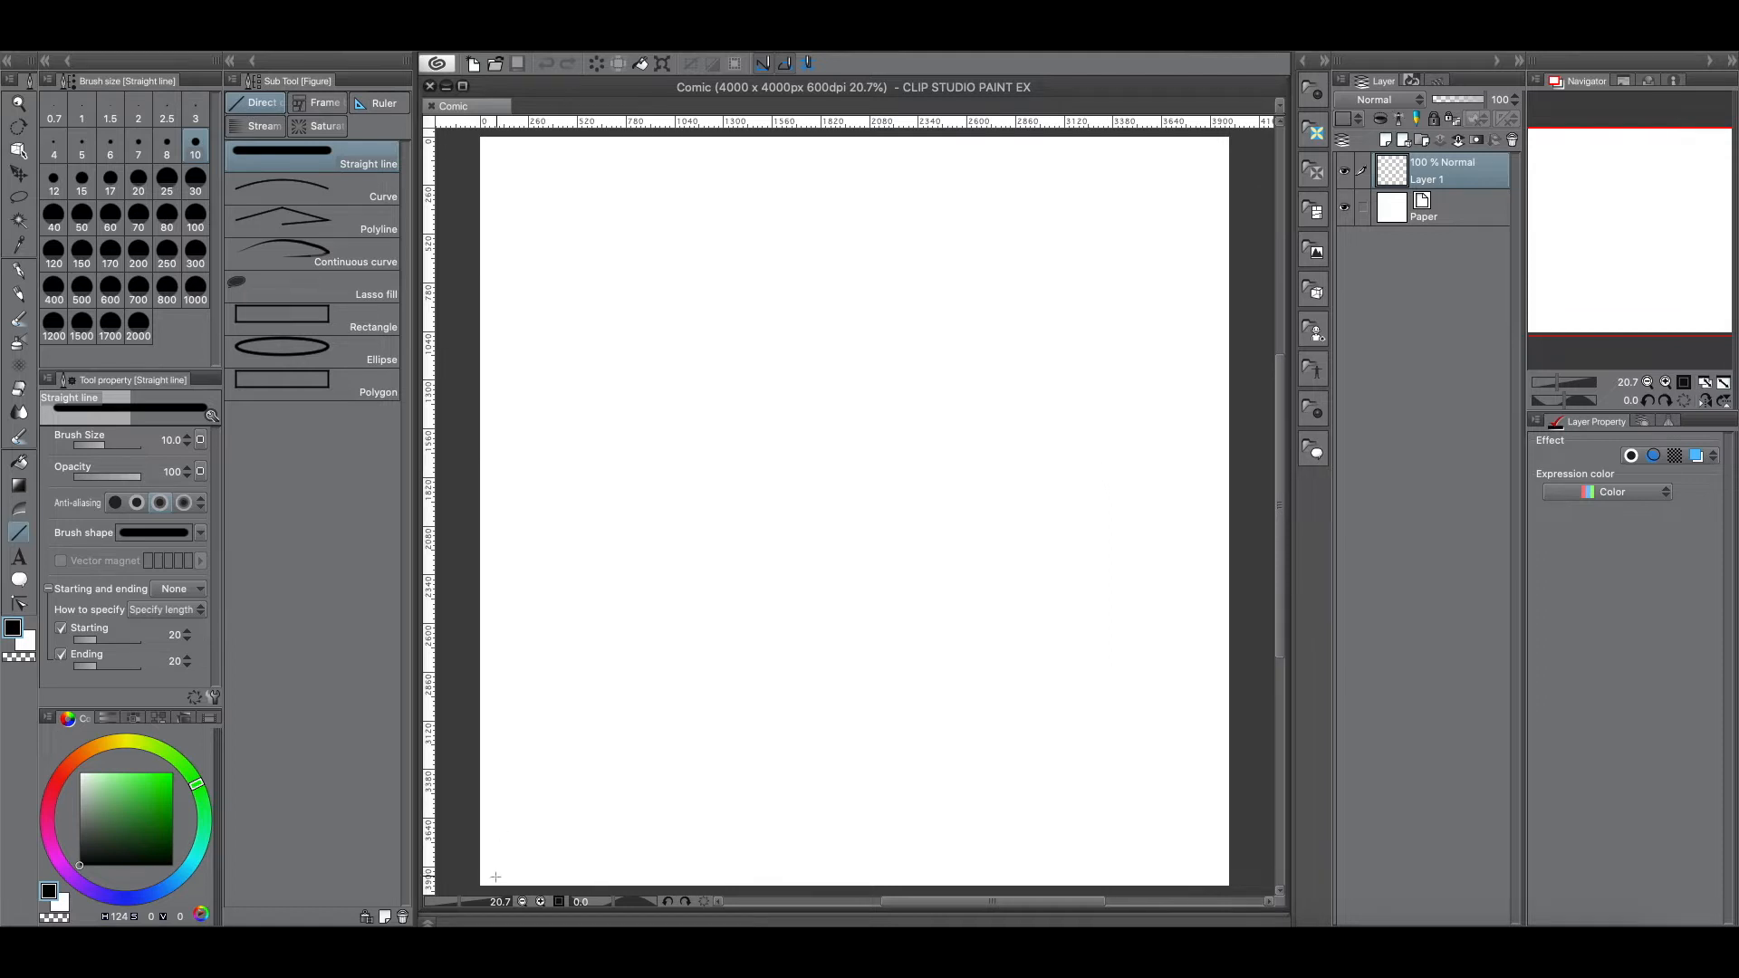
pyautogui.moveTo(1561, 384); pyautogui.dragTo(1558, 385)
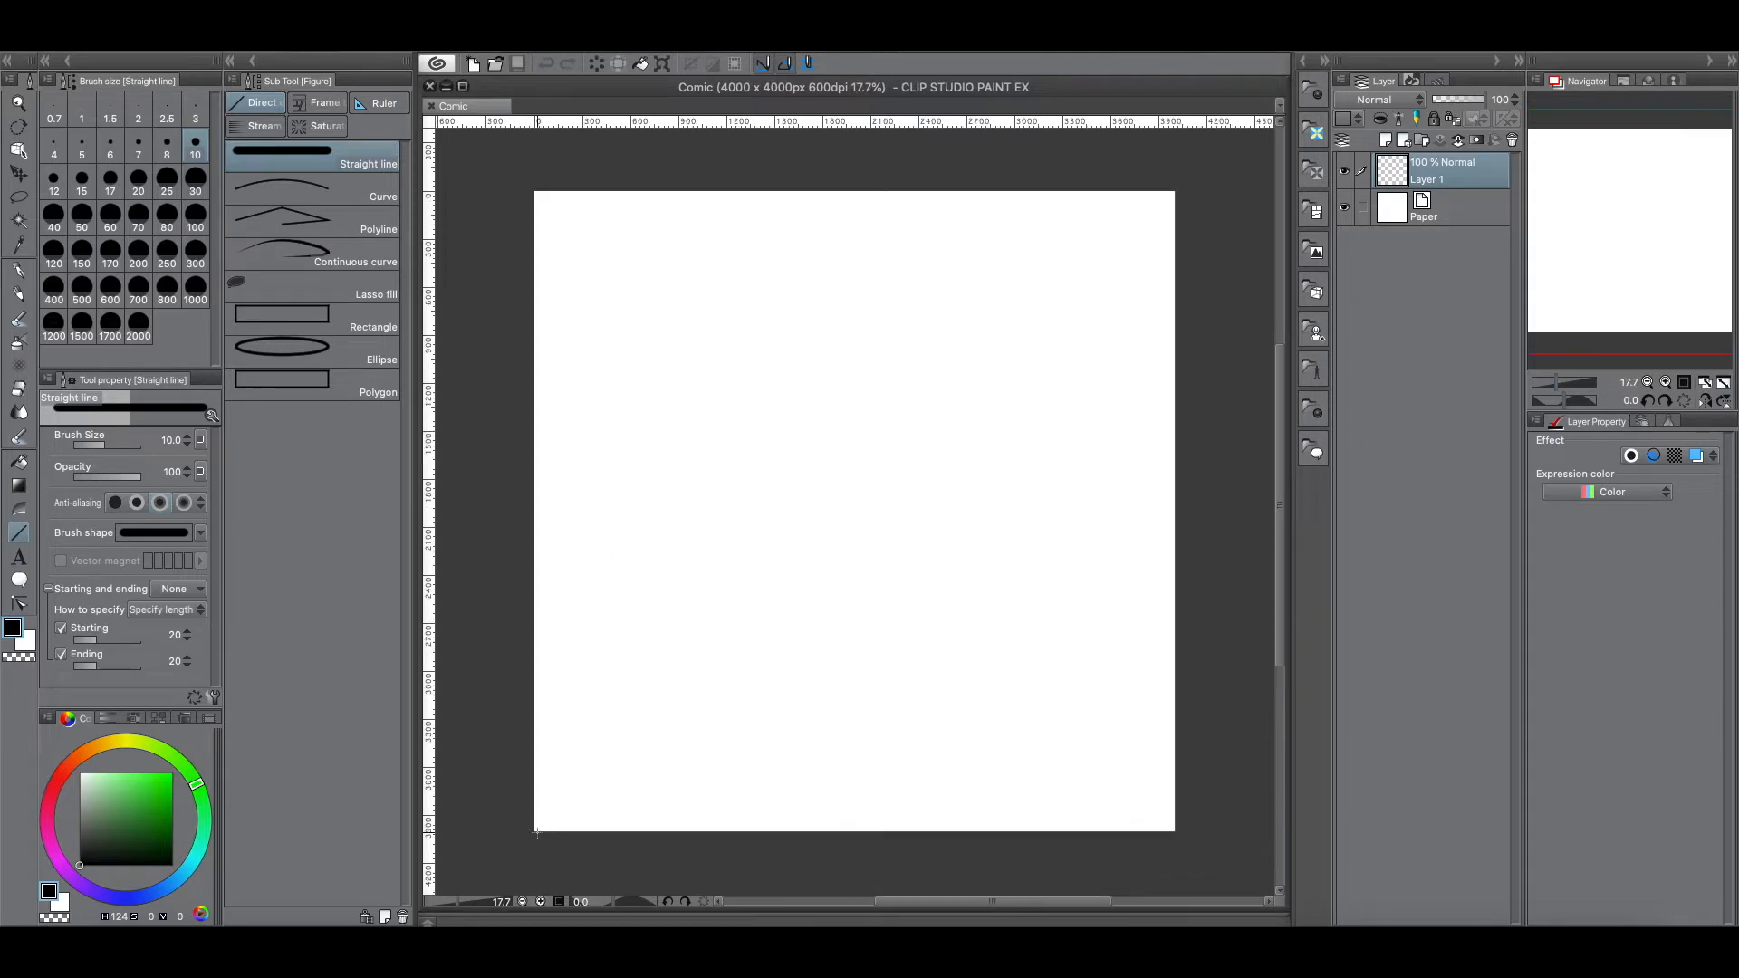
pyautogui.moveTo(534, 830); pyautogui.dragTo(1207, 159)
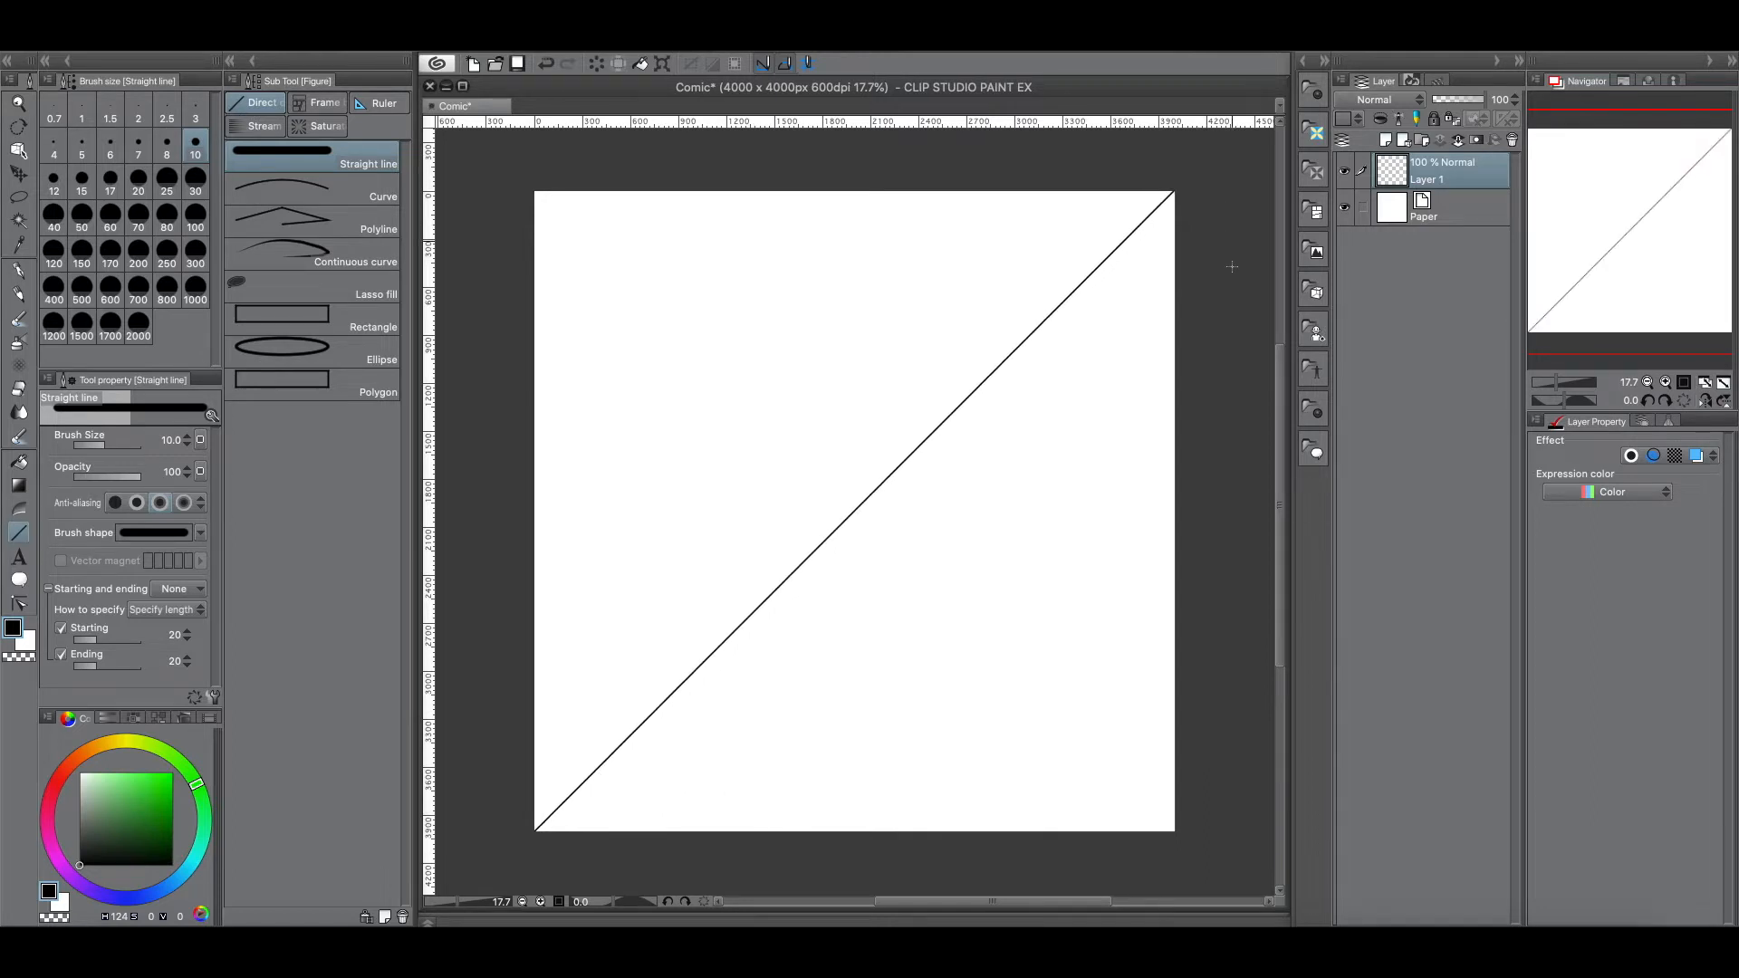
pyautogui.moveTo(1175, 831); pyautogui.dragTo(522, 173)
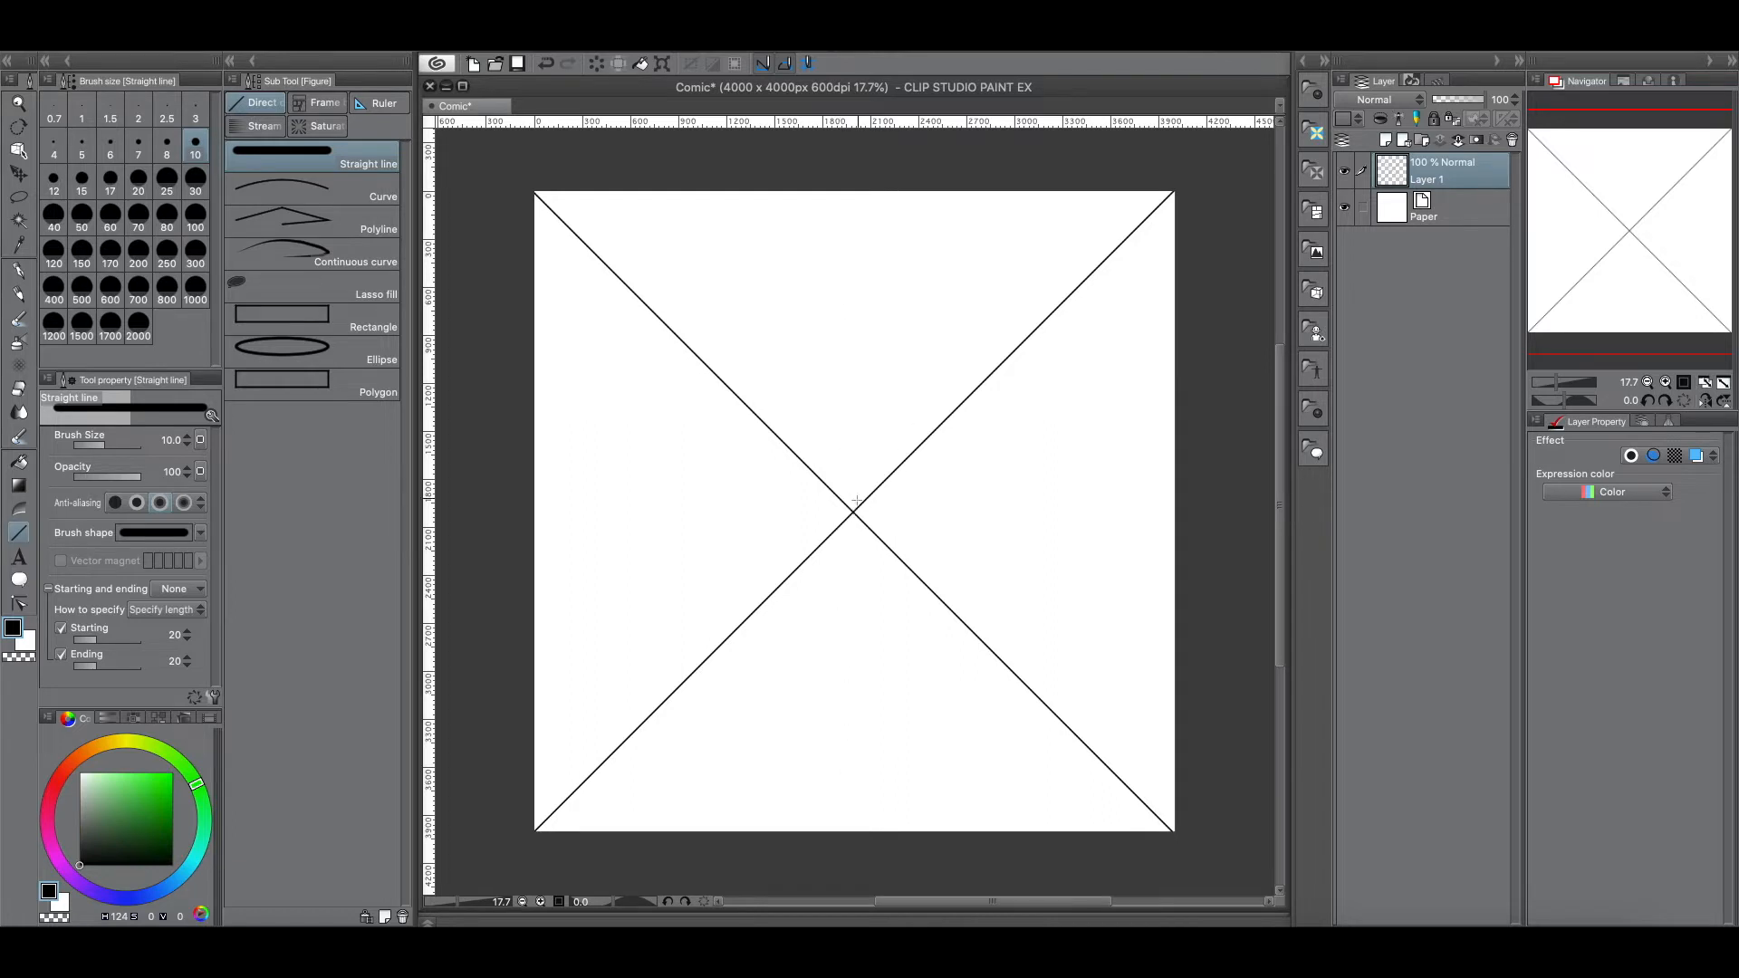
pyautogui.moveTo(852, 514); pyautogui.dragTo(494, 590)
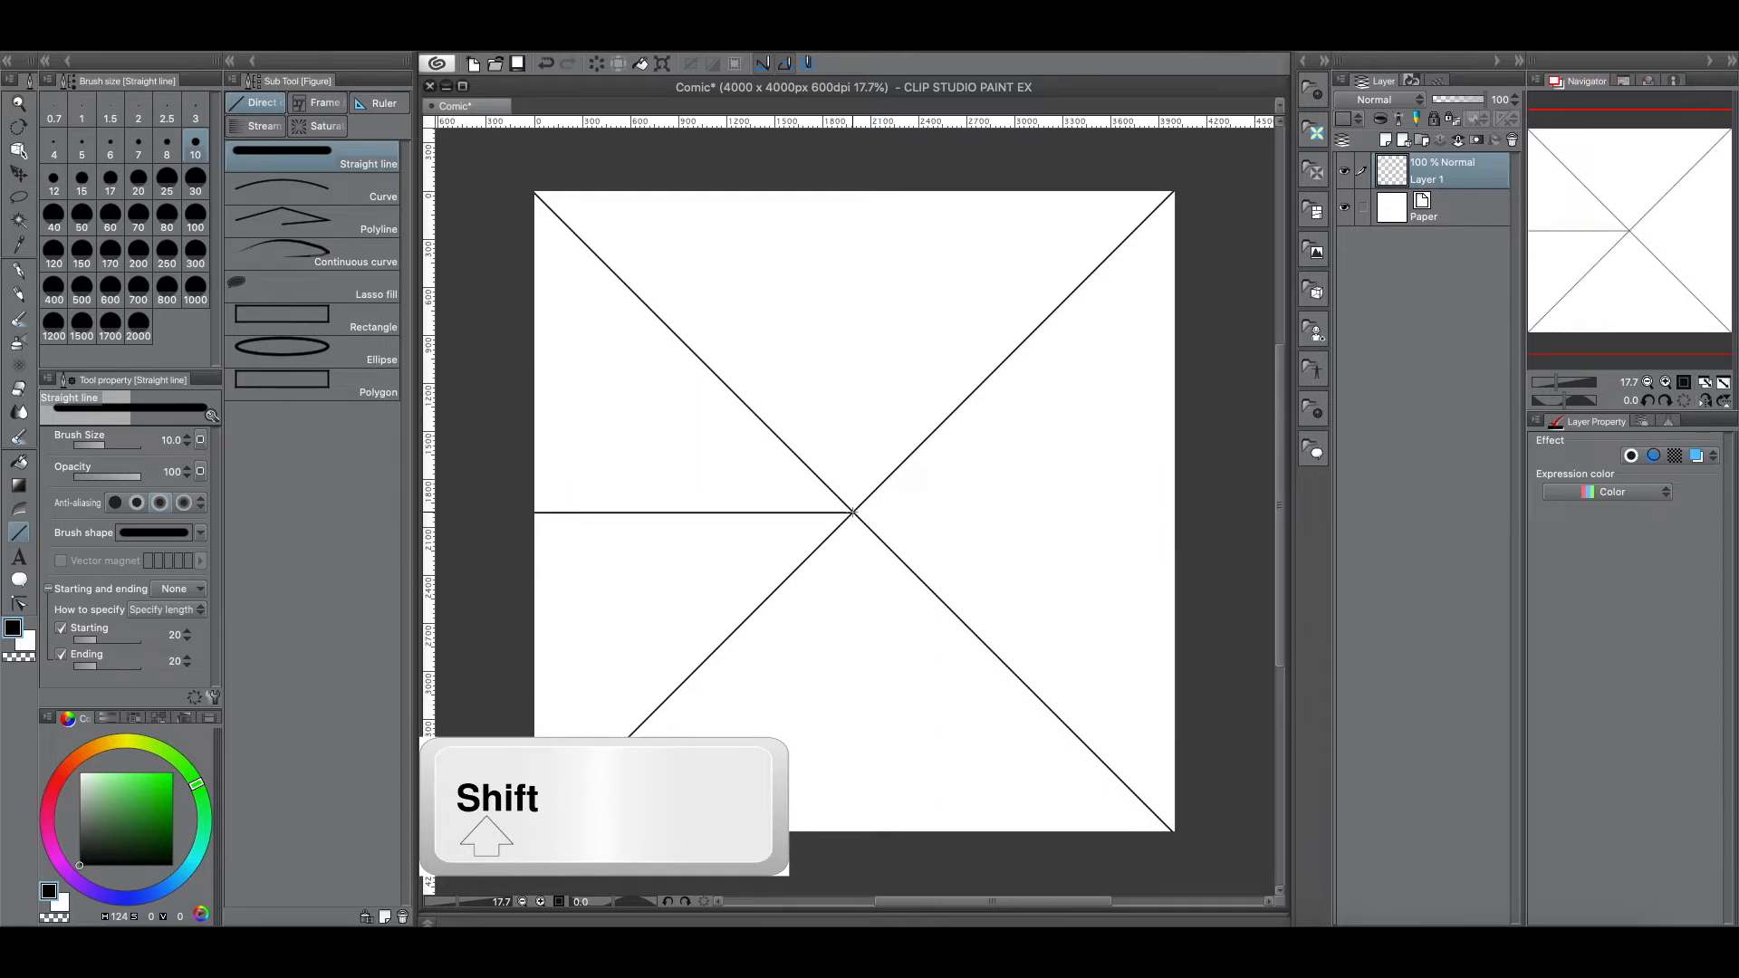
pyautogui.moveTo(851, 513); pyautogui.dragTo(1206, 521)
pyautogui.moveTo(852, 512); pyautogui.dragTo(898, 168)
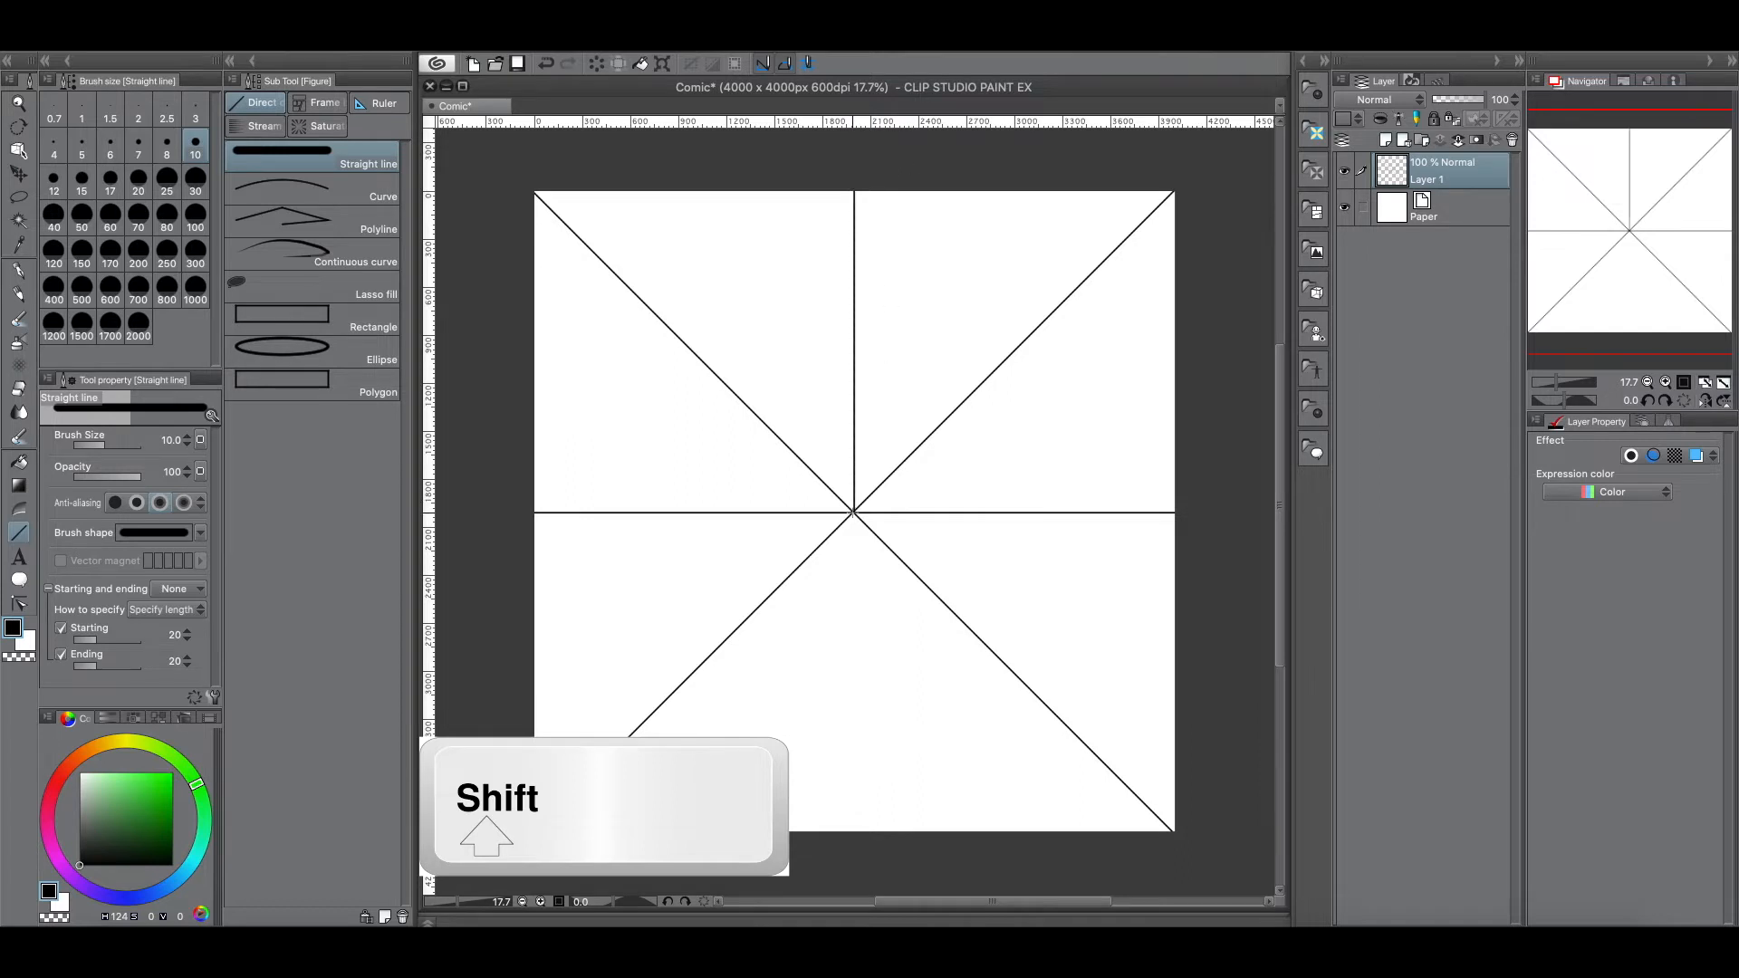
pyautogui.moveTo(853, 513); pyautogui.dragTo(854, 820)
pyautogui.scroll(-1, 926, 814)
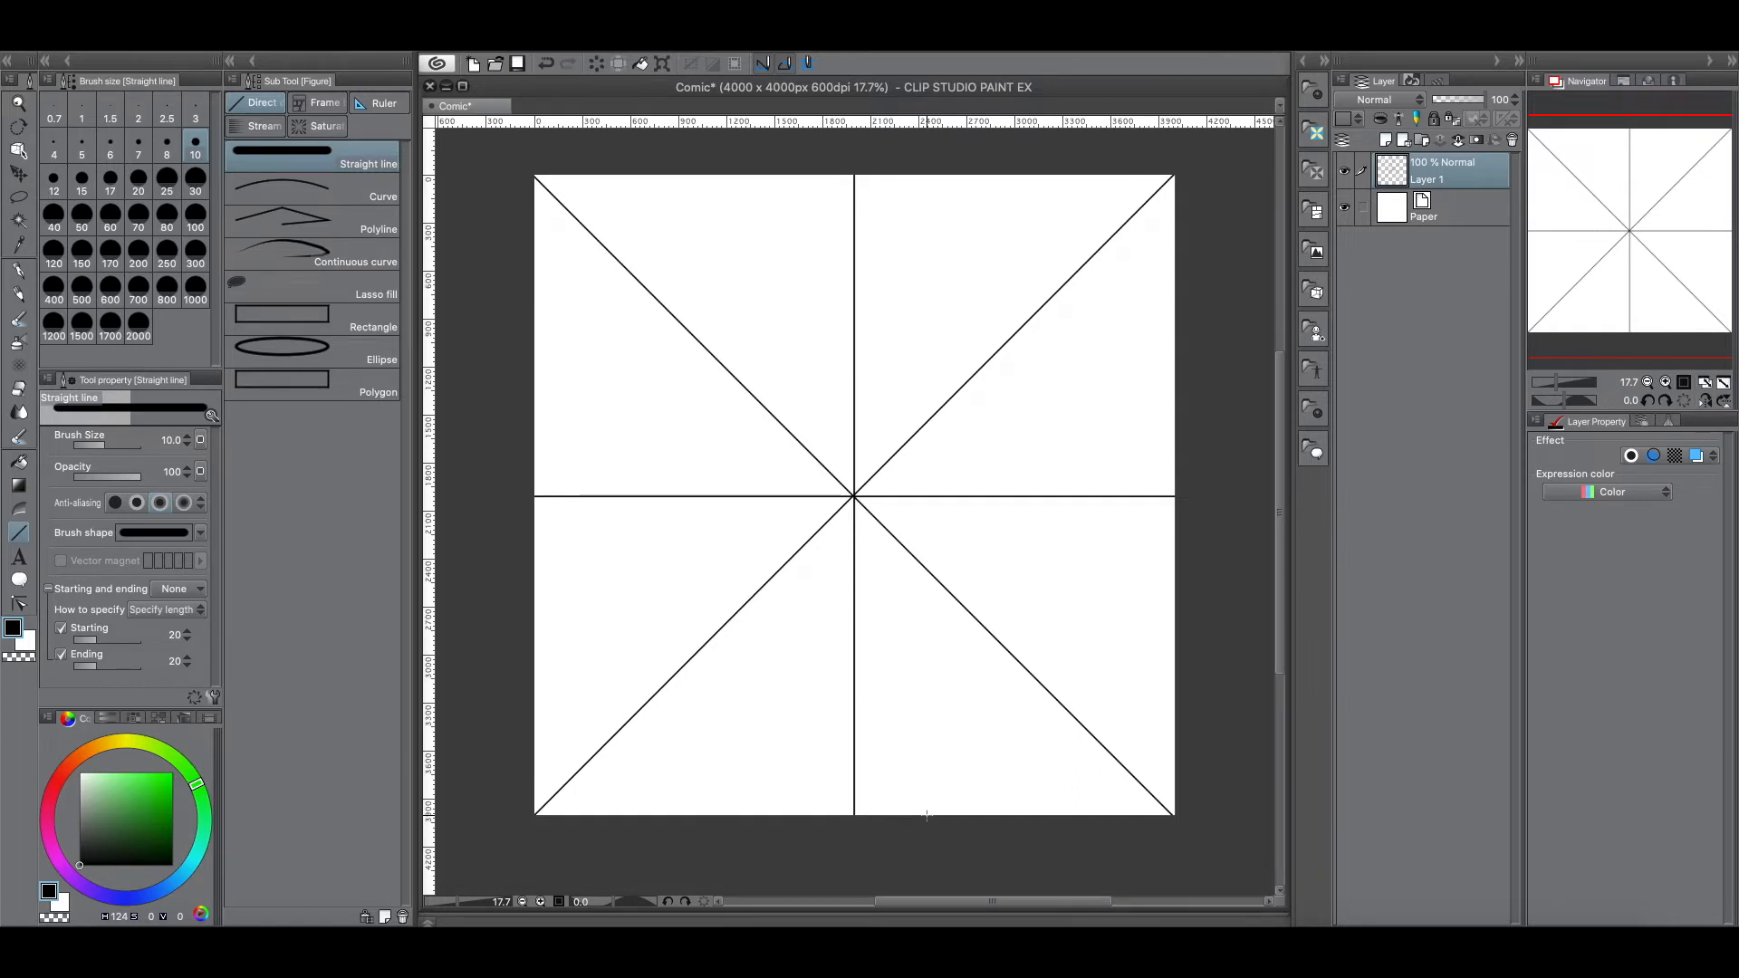
pyautogui.click(545, 63)
pyautogui.click(545, 63)
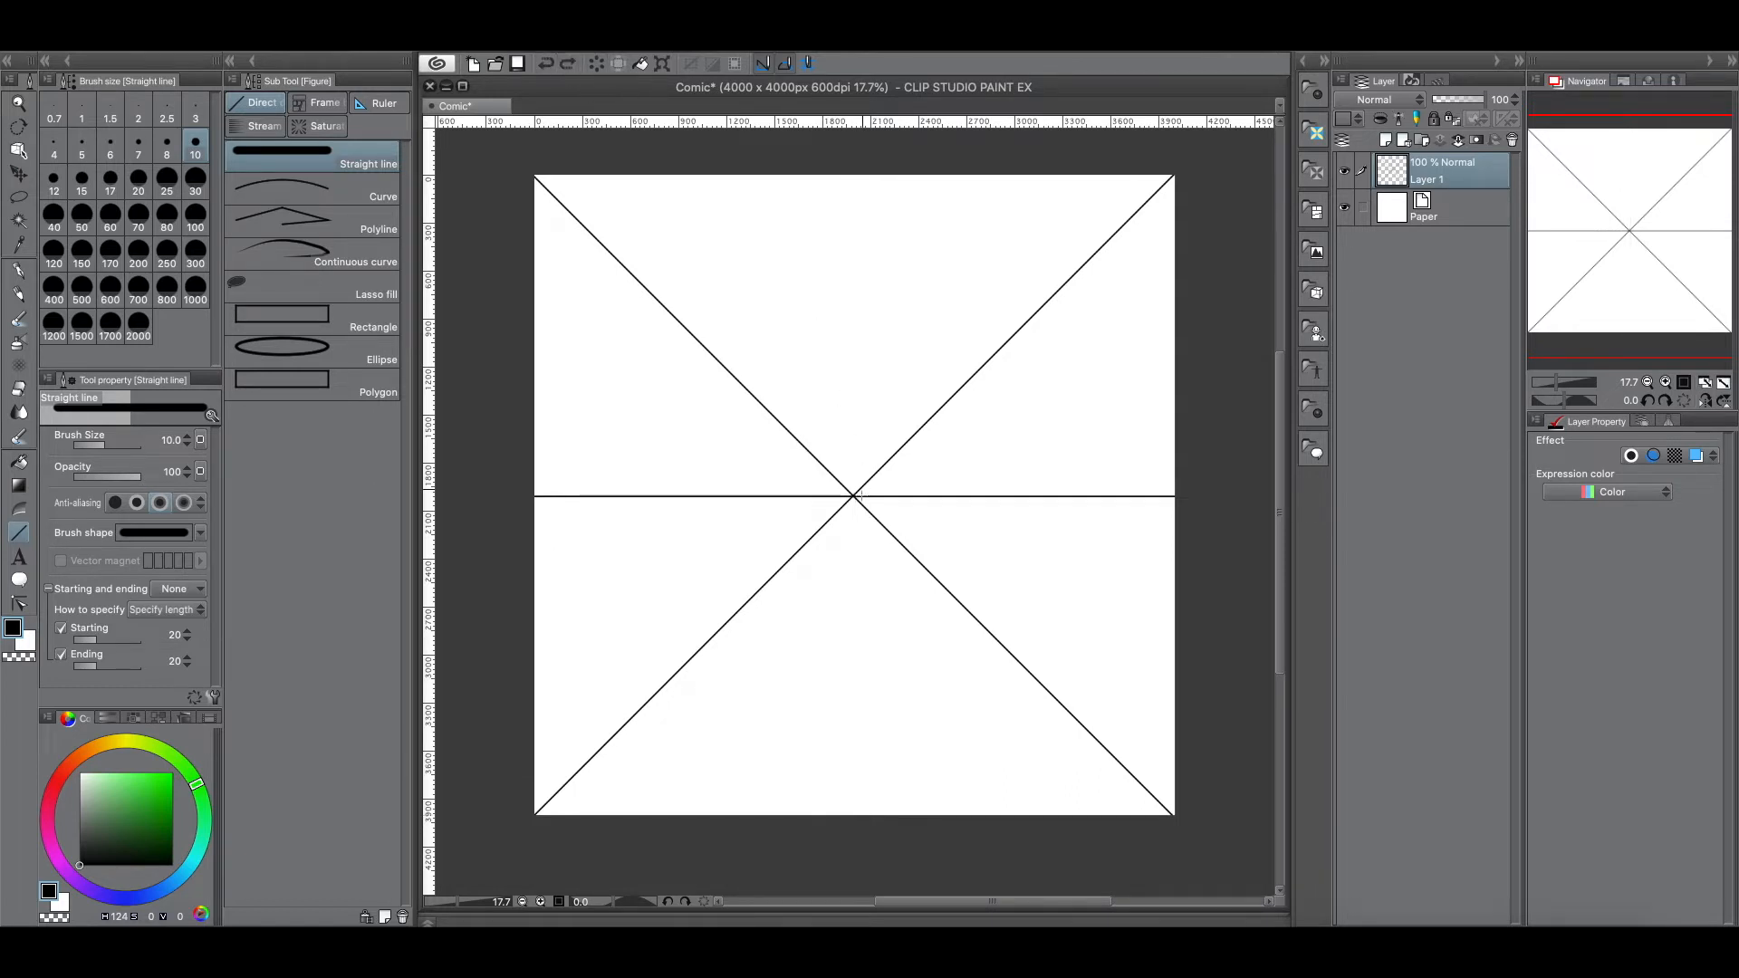
# Step: Draw a vertical line from the centre to the canvas's upper and lower edges, and apply the blue layer color to Layer 1
pyautogui.moveTo(854, 496); pyautogui.dragTo(901, 157)
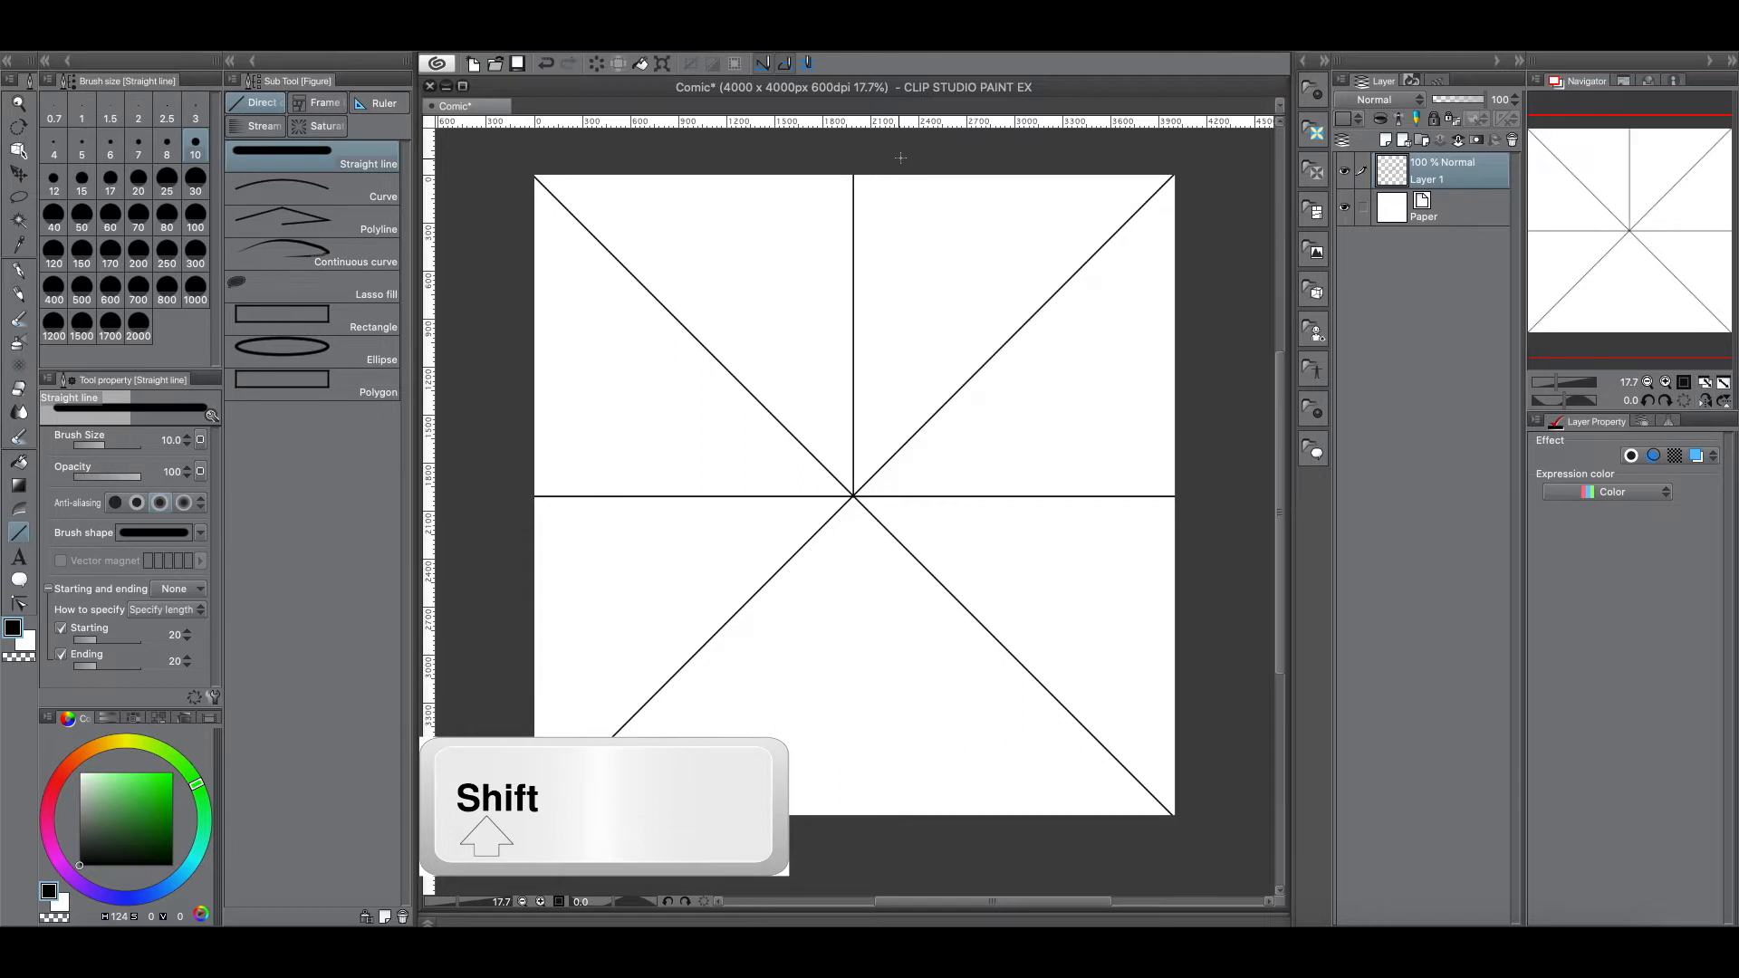
pyautogui.moveTo(854, 496); pyautogui.dragTo(883, 852)
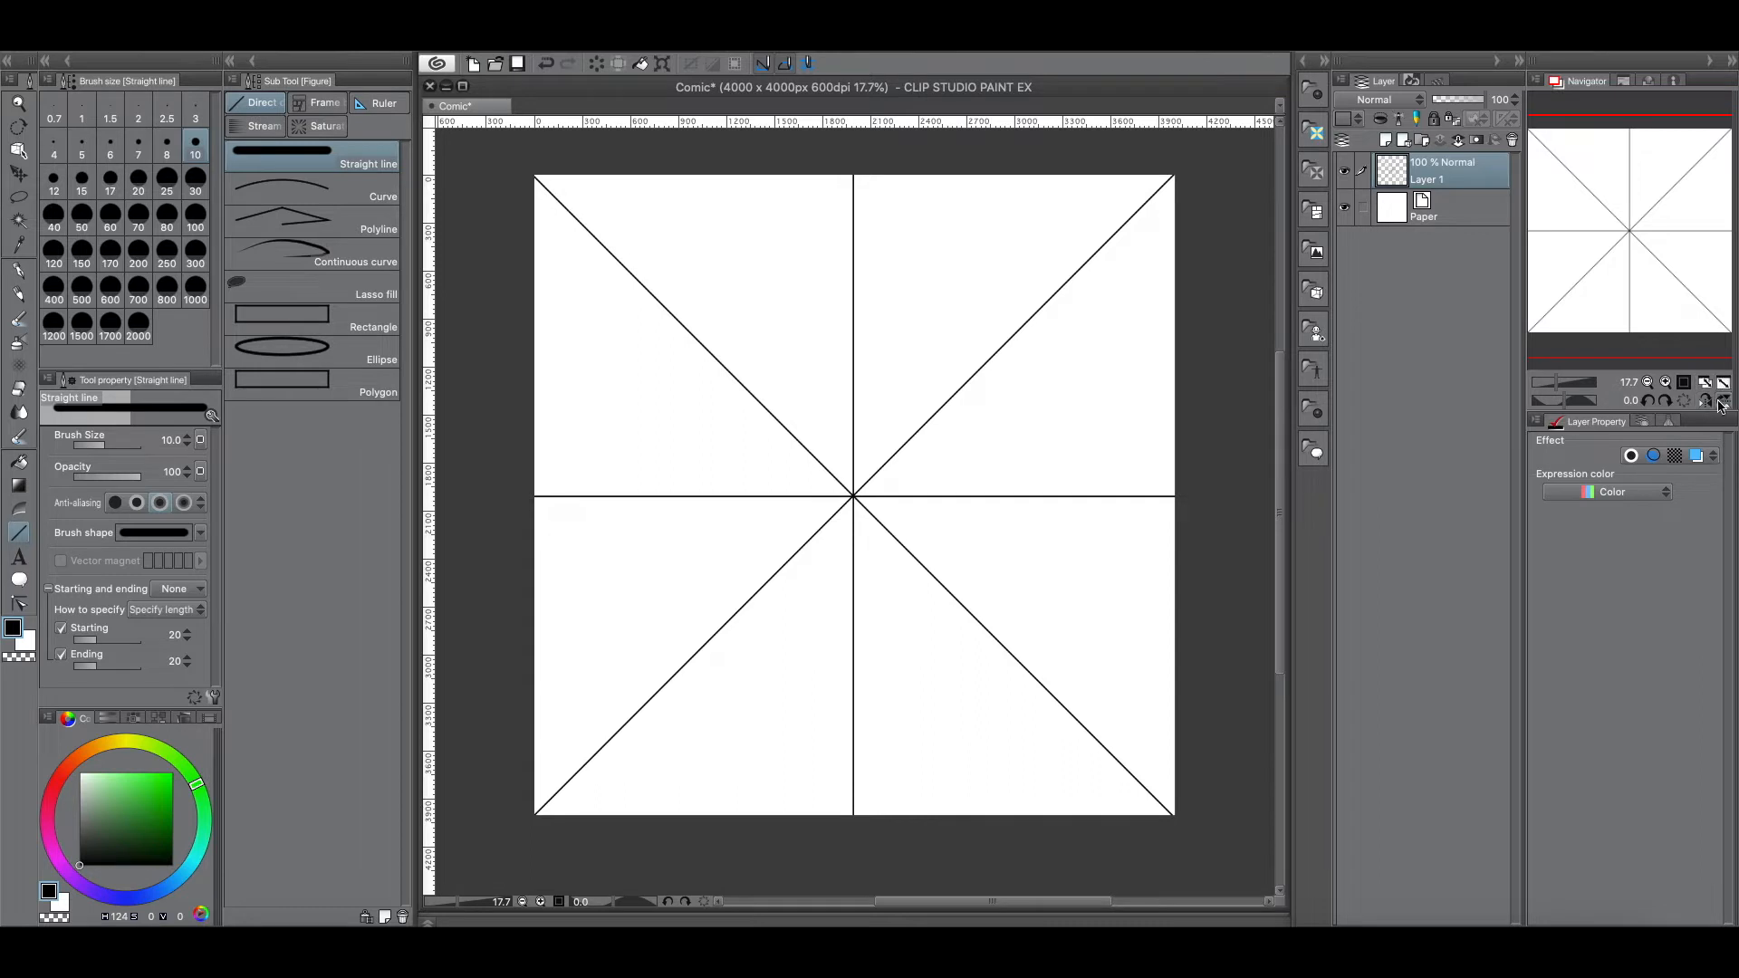
pyautogui.click(1700, 458)
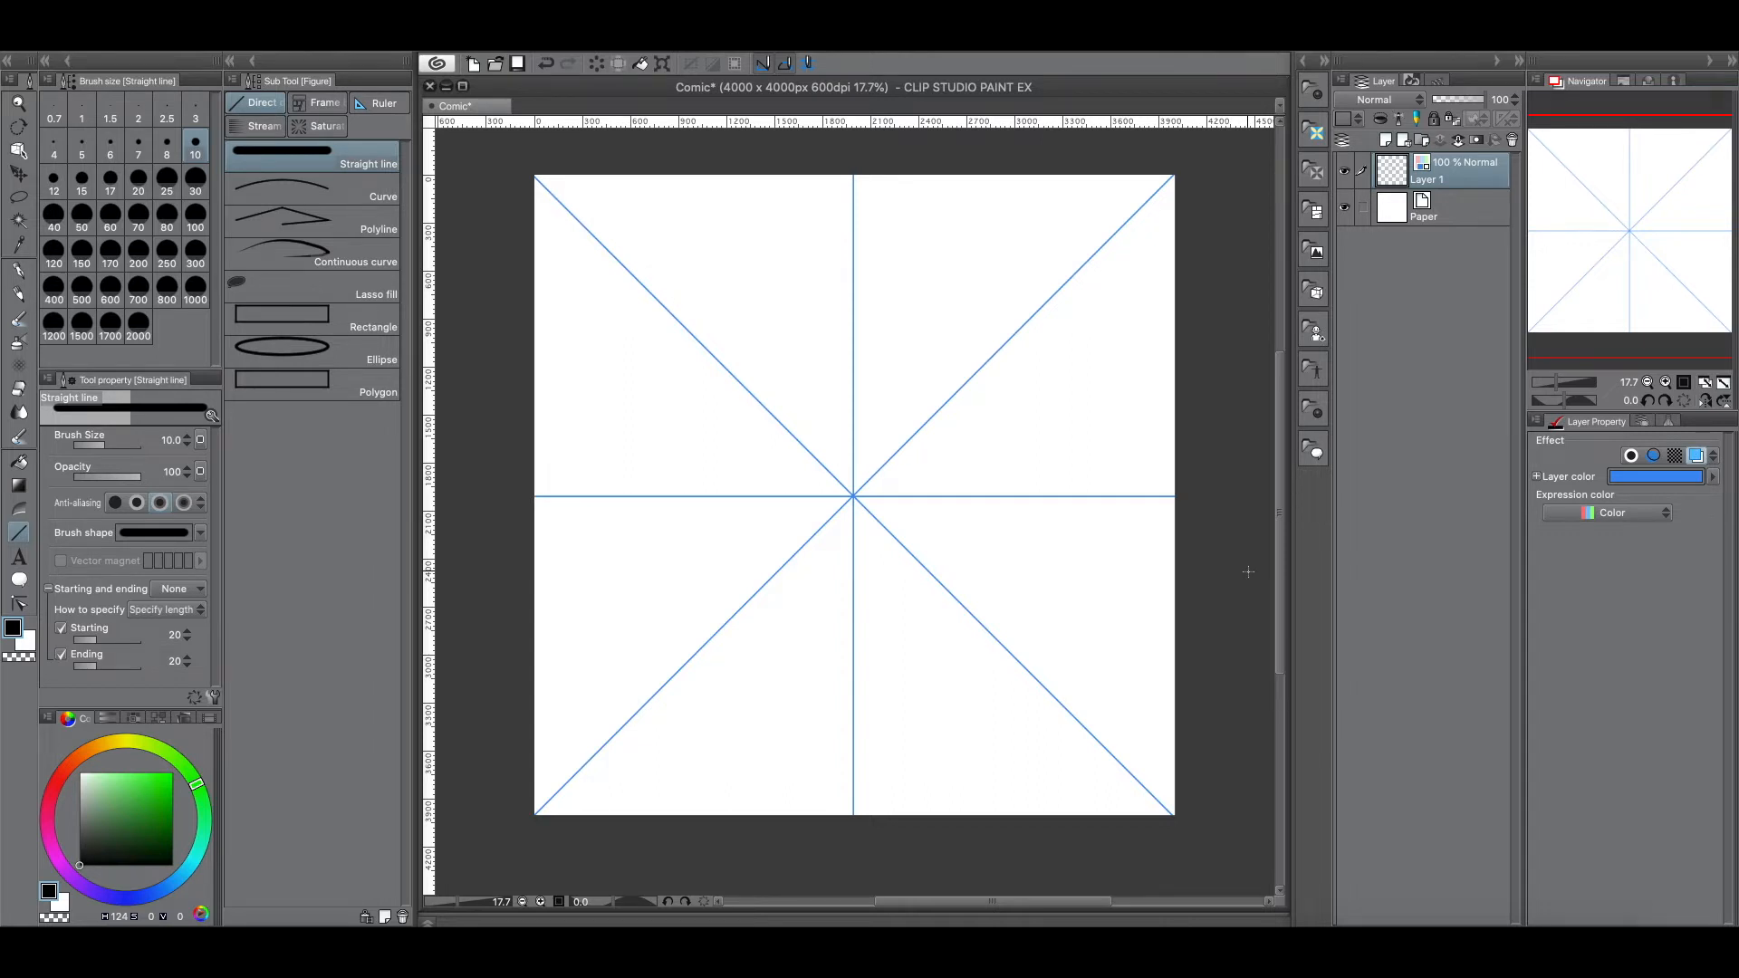
# Step: With the G-pen, dot the centre and the ends of the axes, labelling them Vp1 top, Vp2 left, Vp3 bottom, Vp4 right and Vp5 centre
pyautogui.click(18, 270)
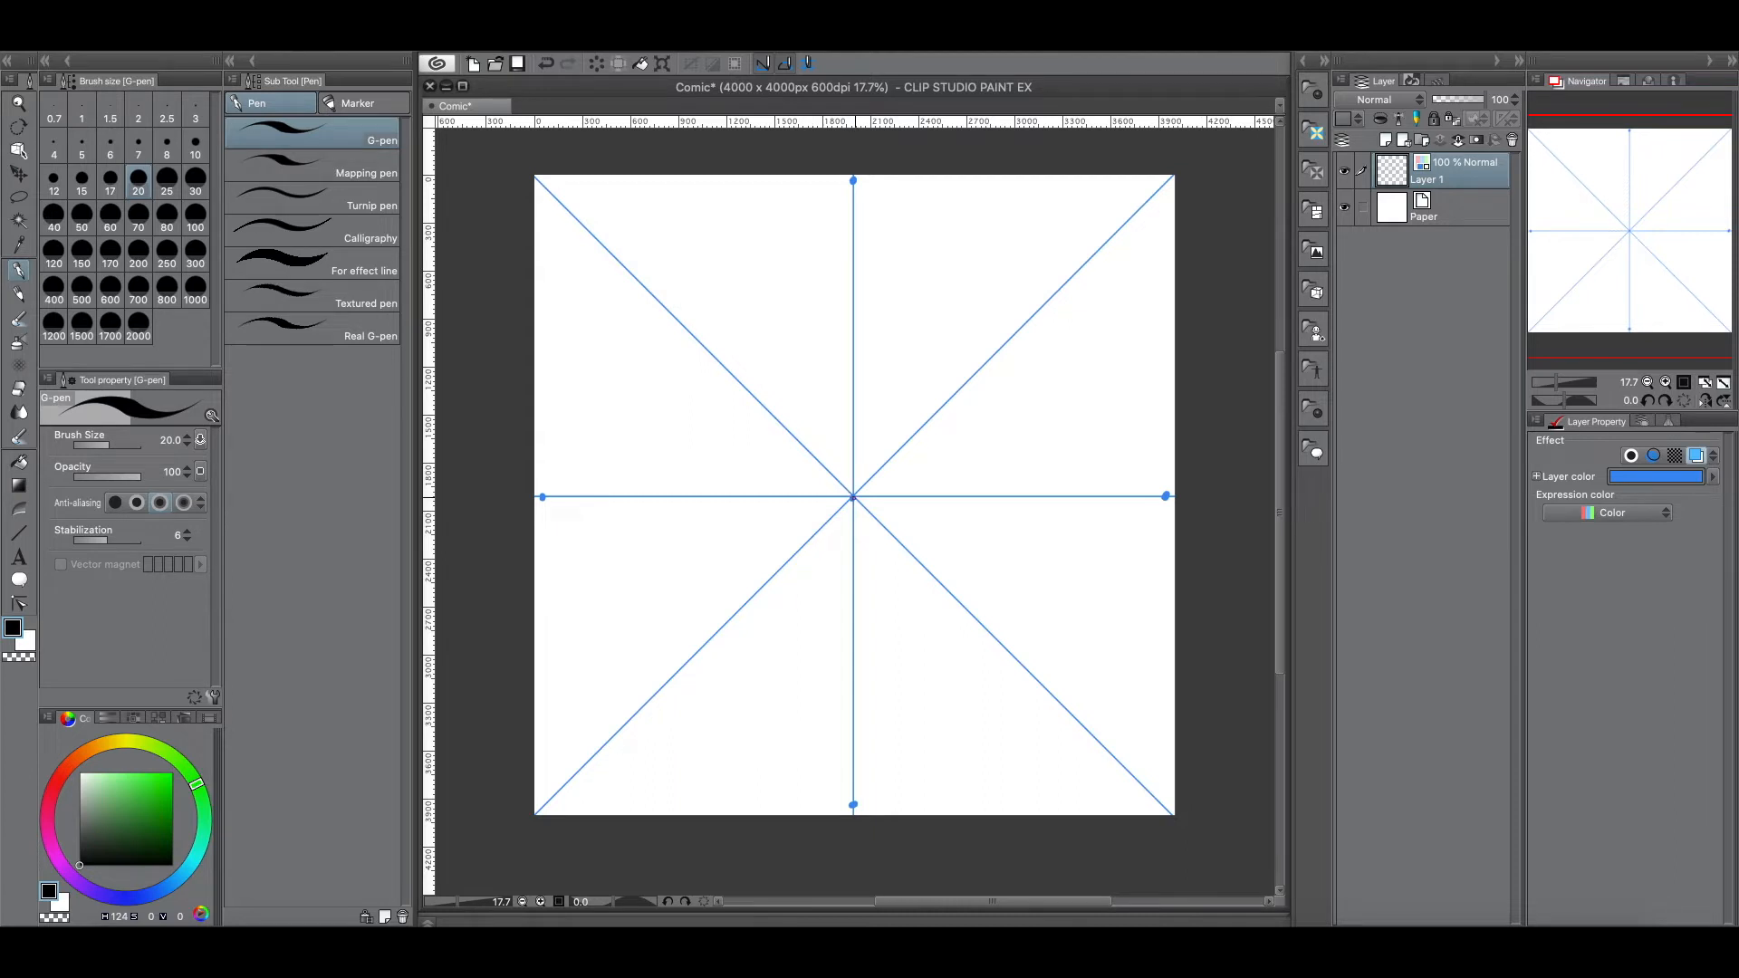
pyautogui.moveTo(861, 192); pyautogui.dragTo(877, 189)
pyautogui.moveTo(547, 469); pyautogui.dragTo(575, 475)
pyautogui.moveTo(868, 795); pyautogui.dragTo(876, 791)
pyautogui.moveTo(1143, 512); pyautogui.dragTo(1166, 523)
pyautogui.moveTo(873, 481); pyautogui.dragTo(896, 489)
# Step: Add a new layer with a red layer color and draw tick marks along the upper vertical axis, spaced progressively closer toward Vp1
pyautogui.click(1386, 142)
pyautogui.click(1696, 456)
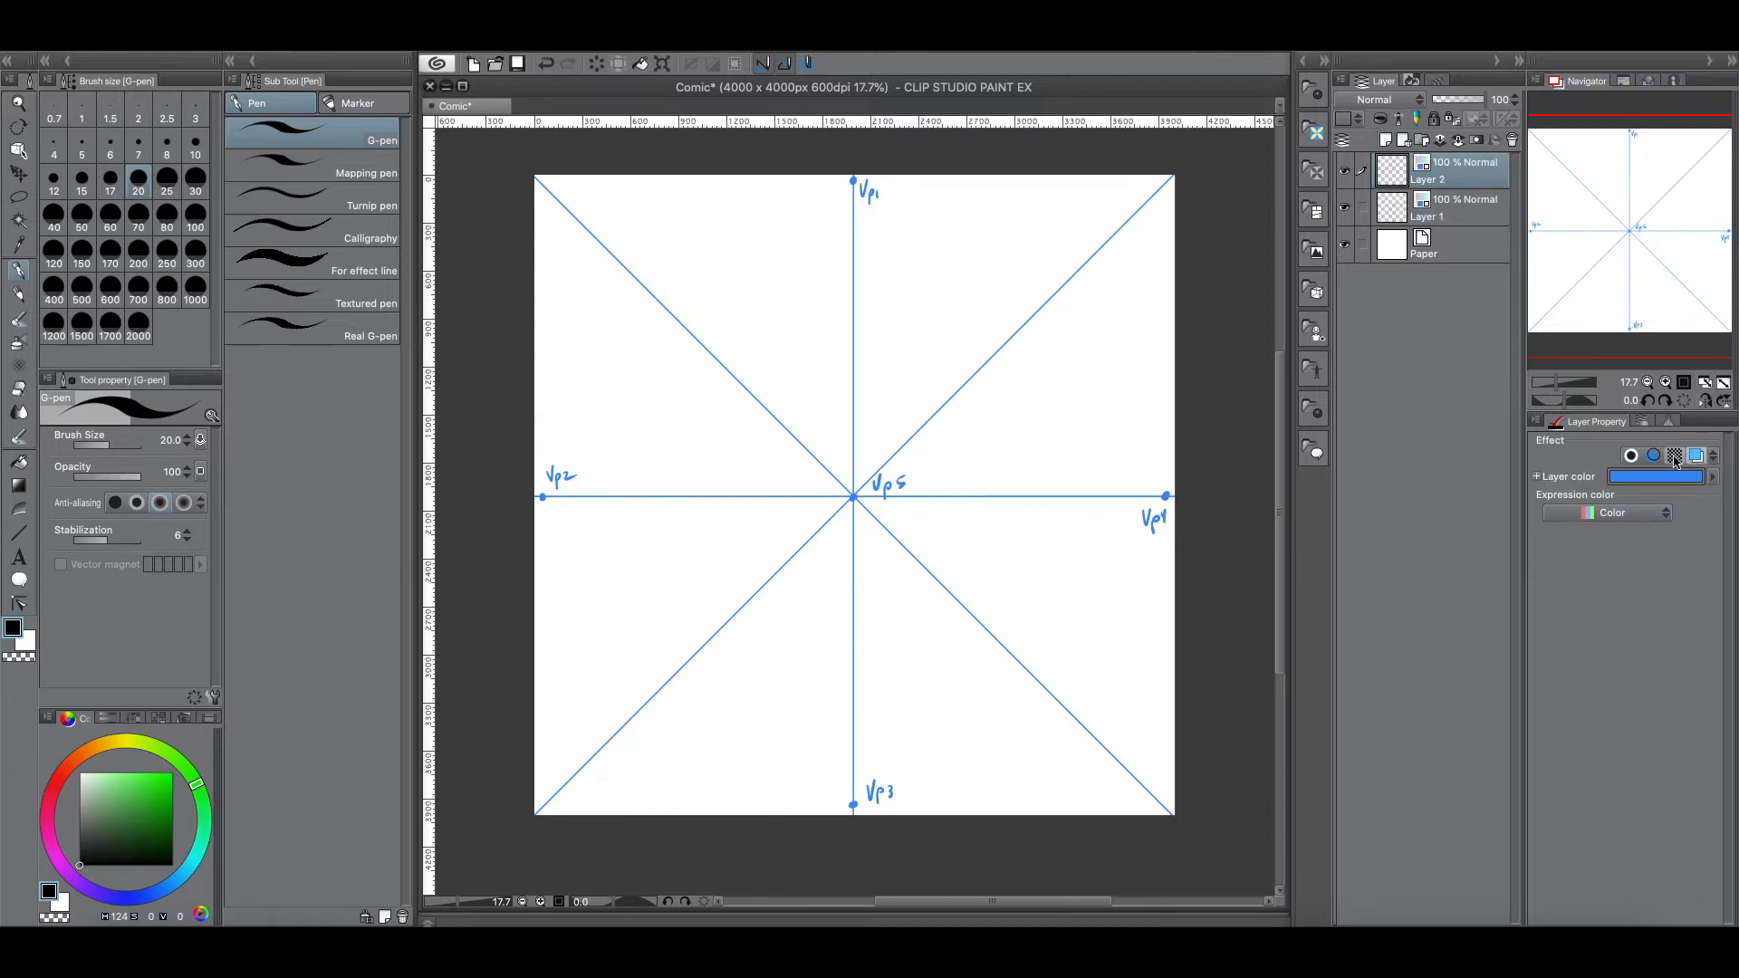
pyautogui.click(87, 780)
pyautogui.moveTo(56, 788); pyautogui.dragTo(172, 772)
pyautogui.click(1668, 473)
pyautogui.moveTo(158, 838); pyautogui.dragTo(71, 879)
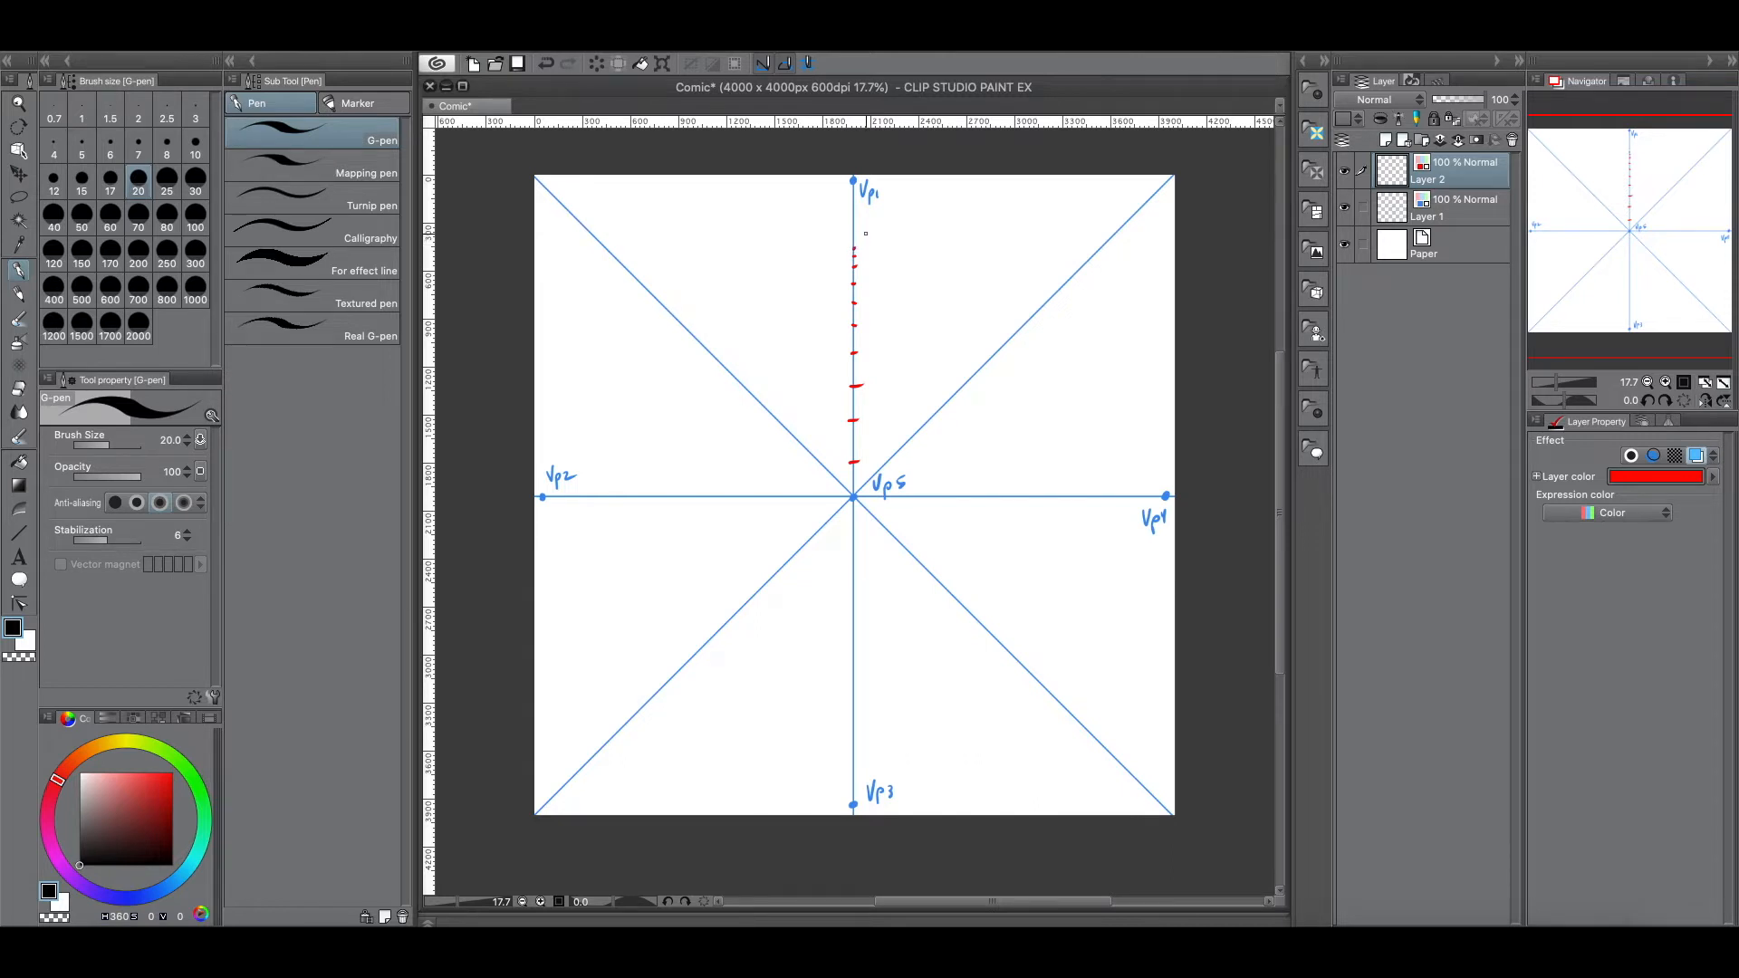
# Step: Marquee-select the red tick marks, scale them to 127% so they reach Vp1, and deselect them
pyautogui.click(19, 196)
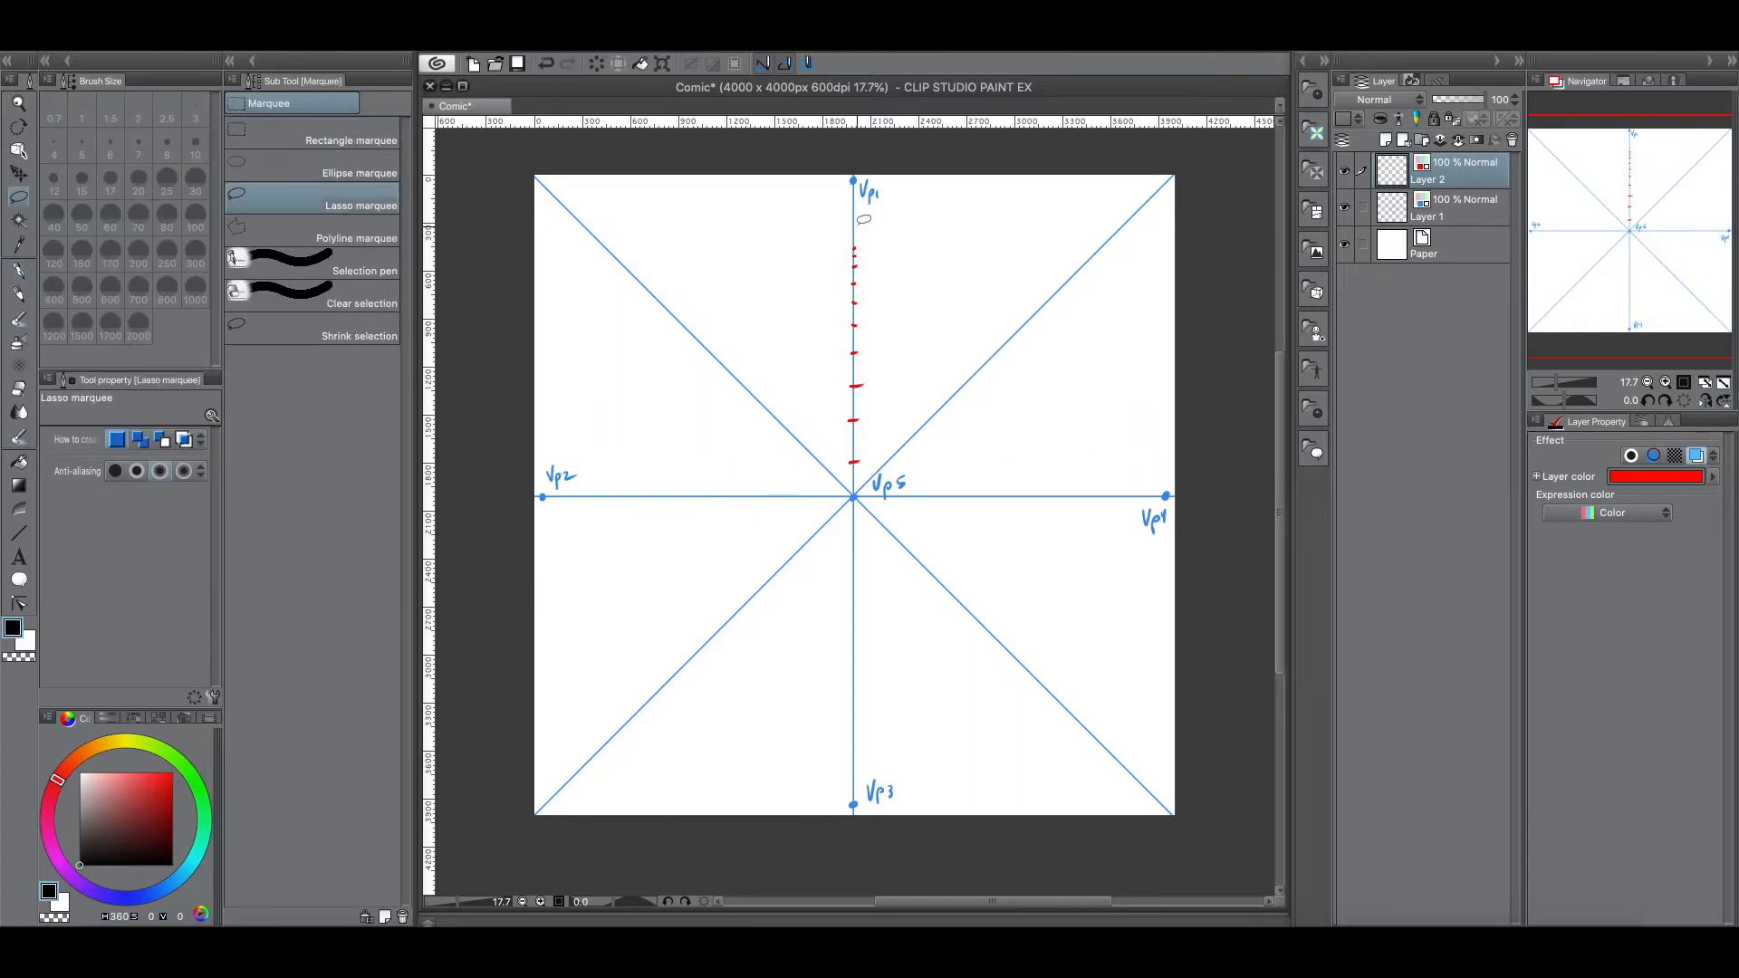
pyautogui.press('m')
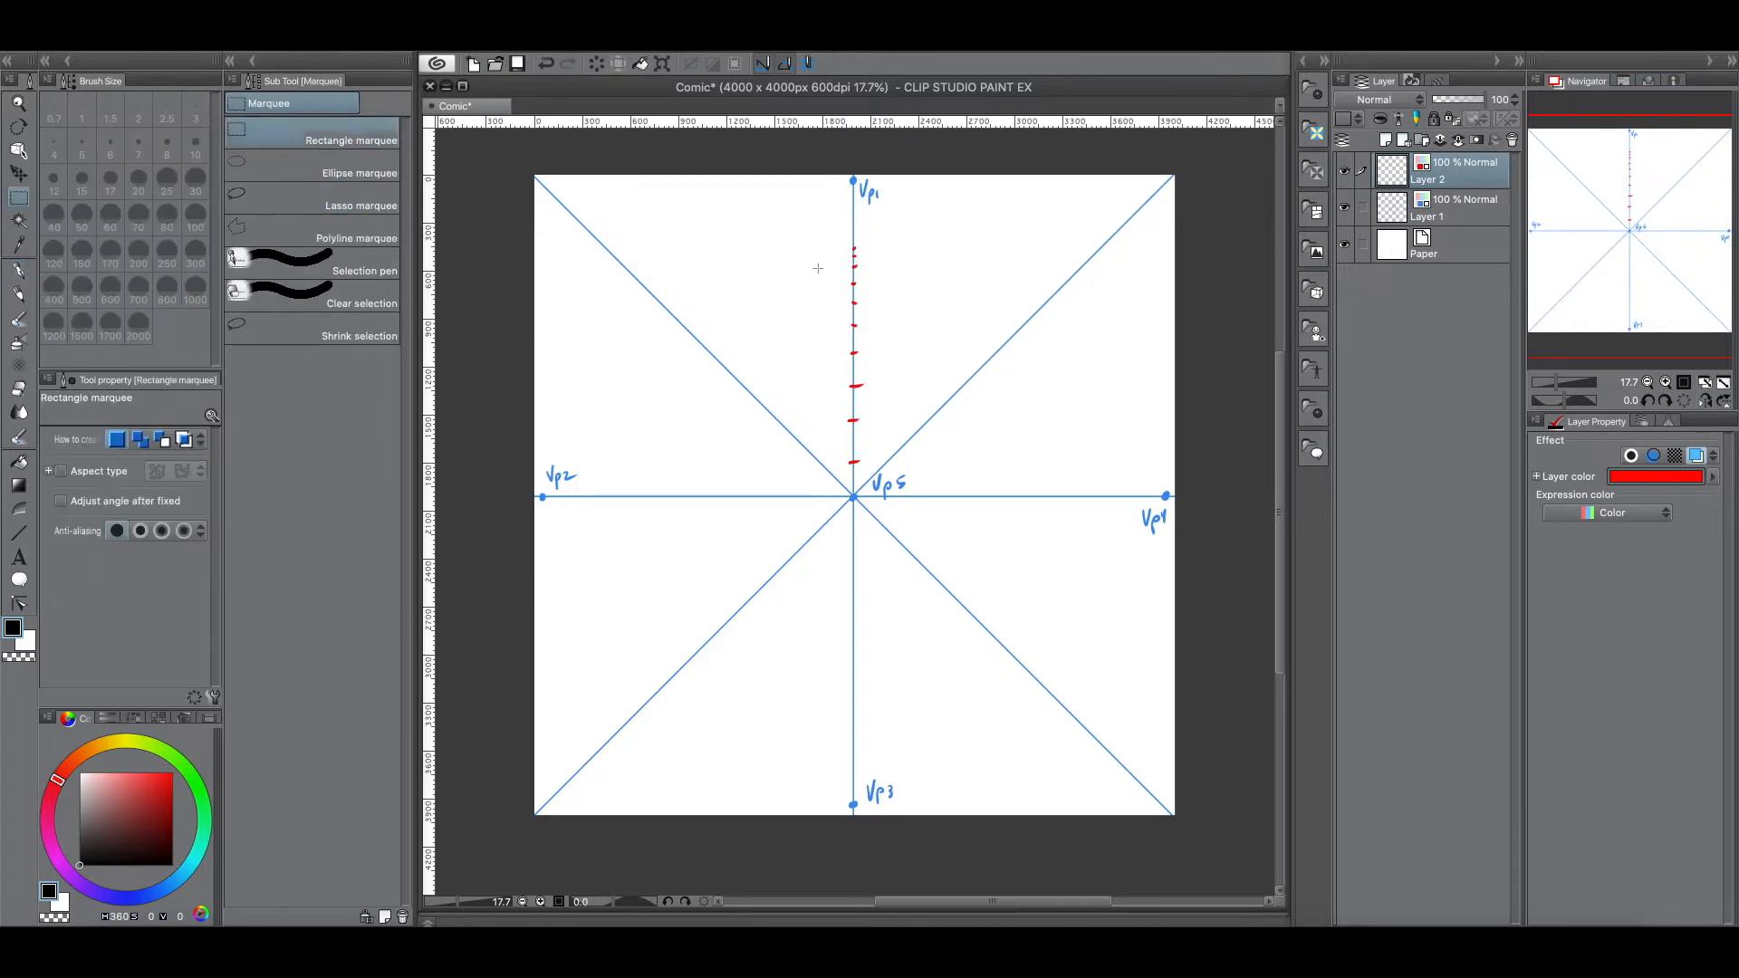
pyautogui.moveTo(834, 239); pyautogui.dragTo(894, 486)
pyautogui.hotkey('ctrl', 't')
pyautogui.moveTo(864, 235); pyautogui.dragTo(864, 166)
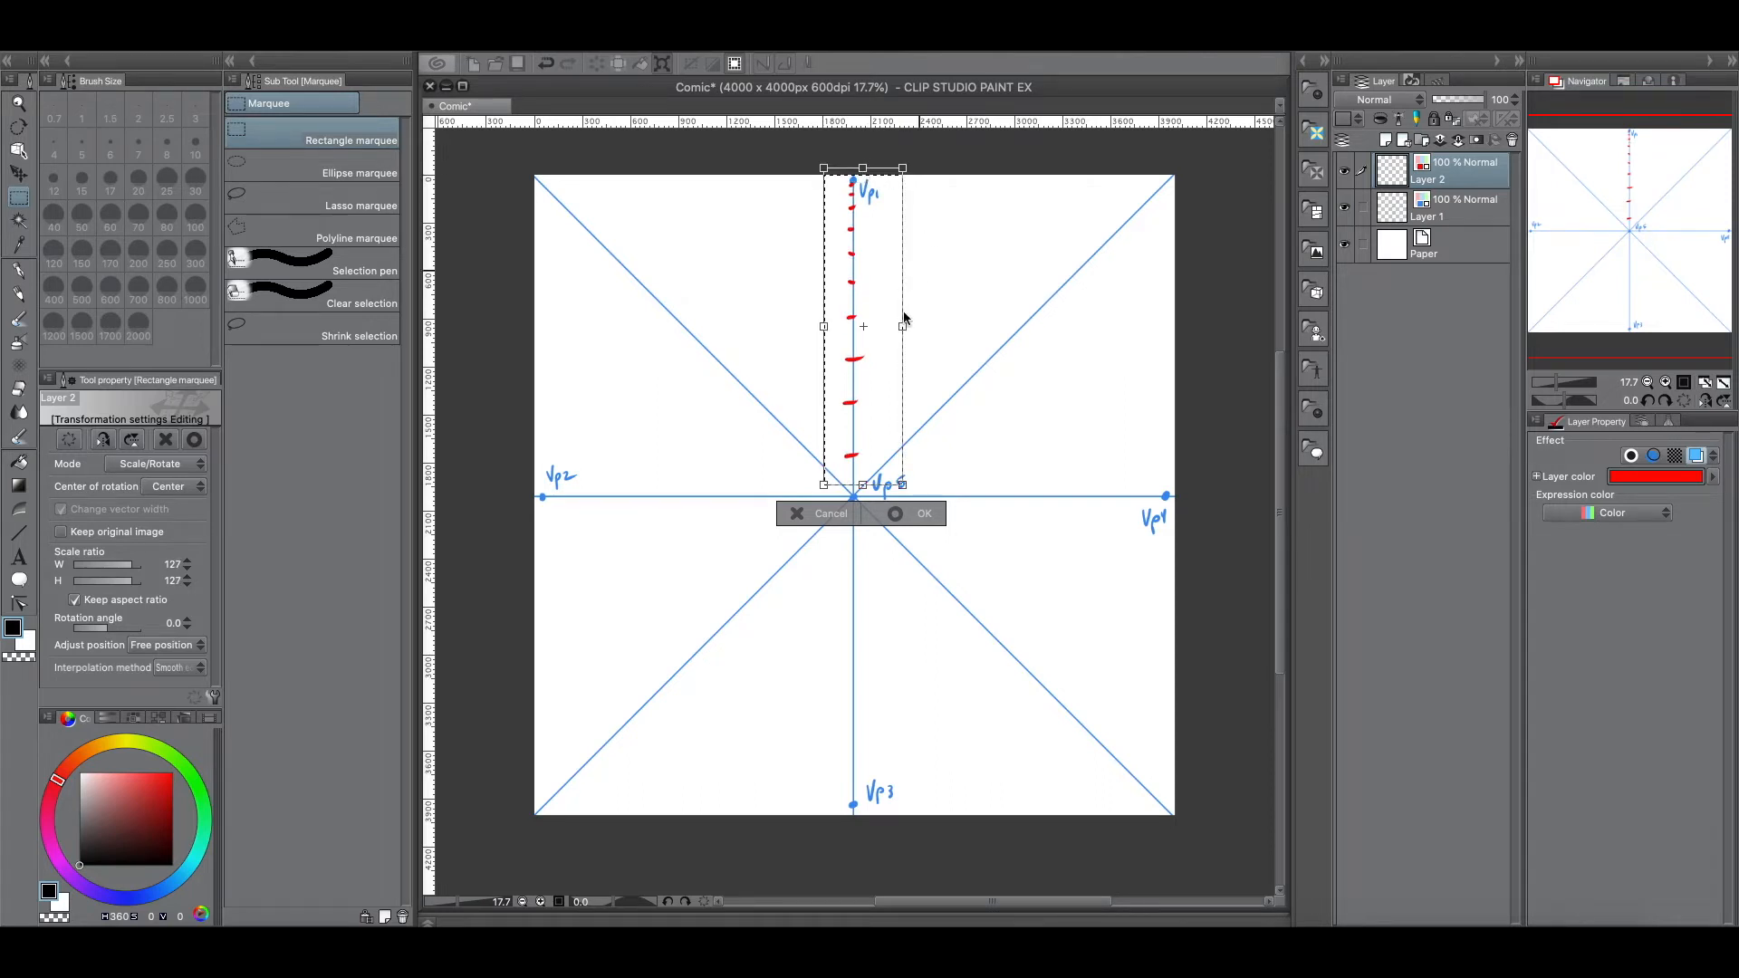
pyautogui.click(899, 516)
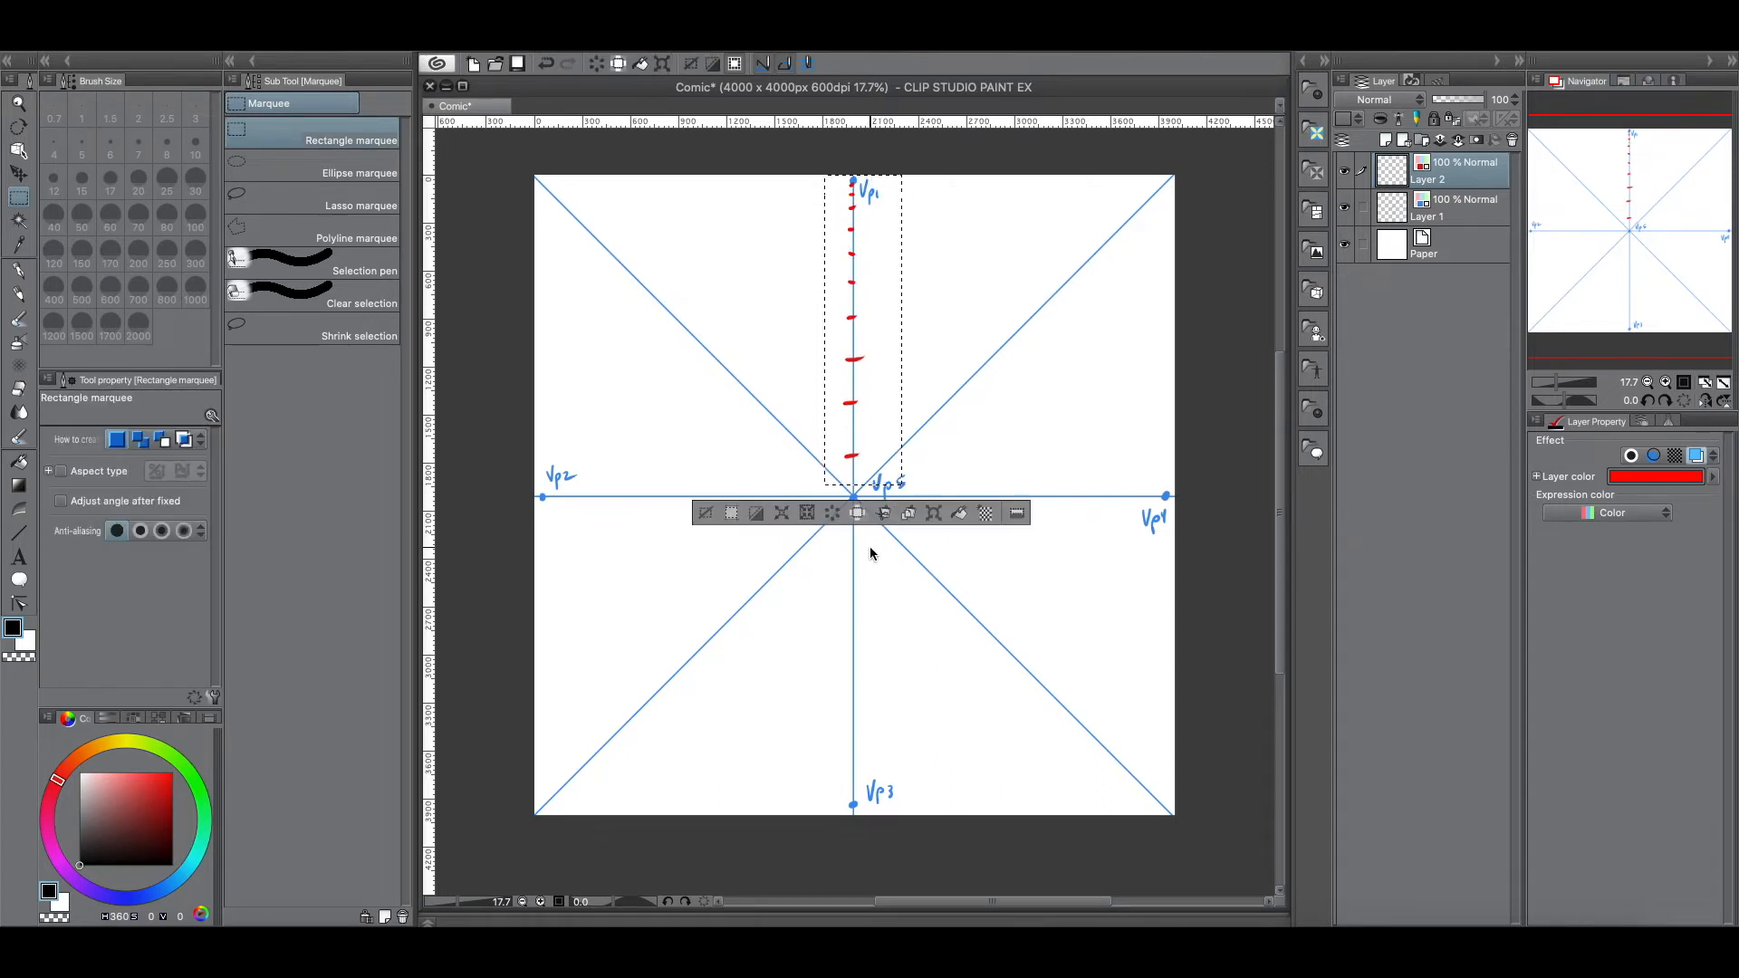
pyautogui.click(706, 513)
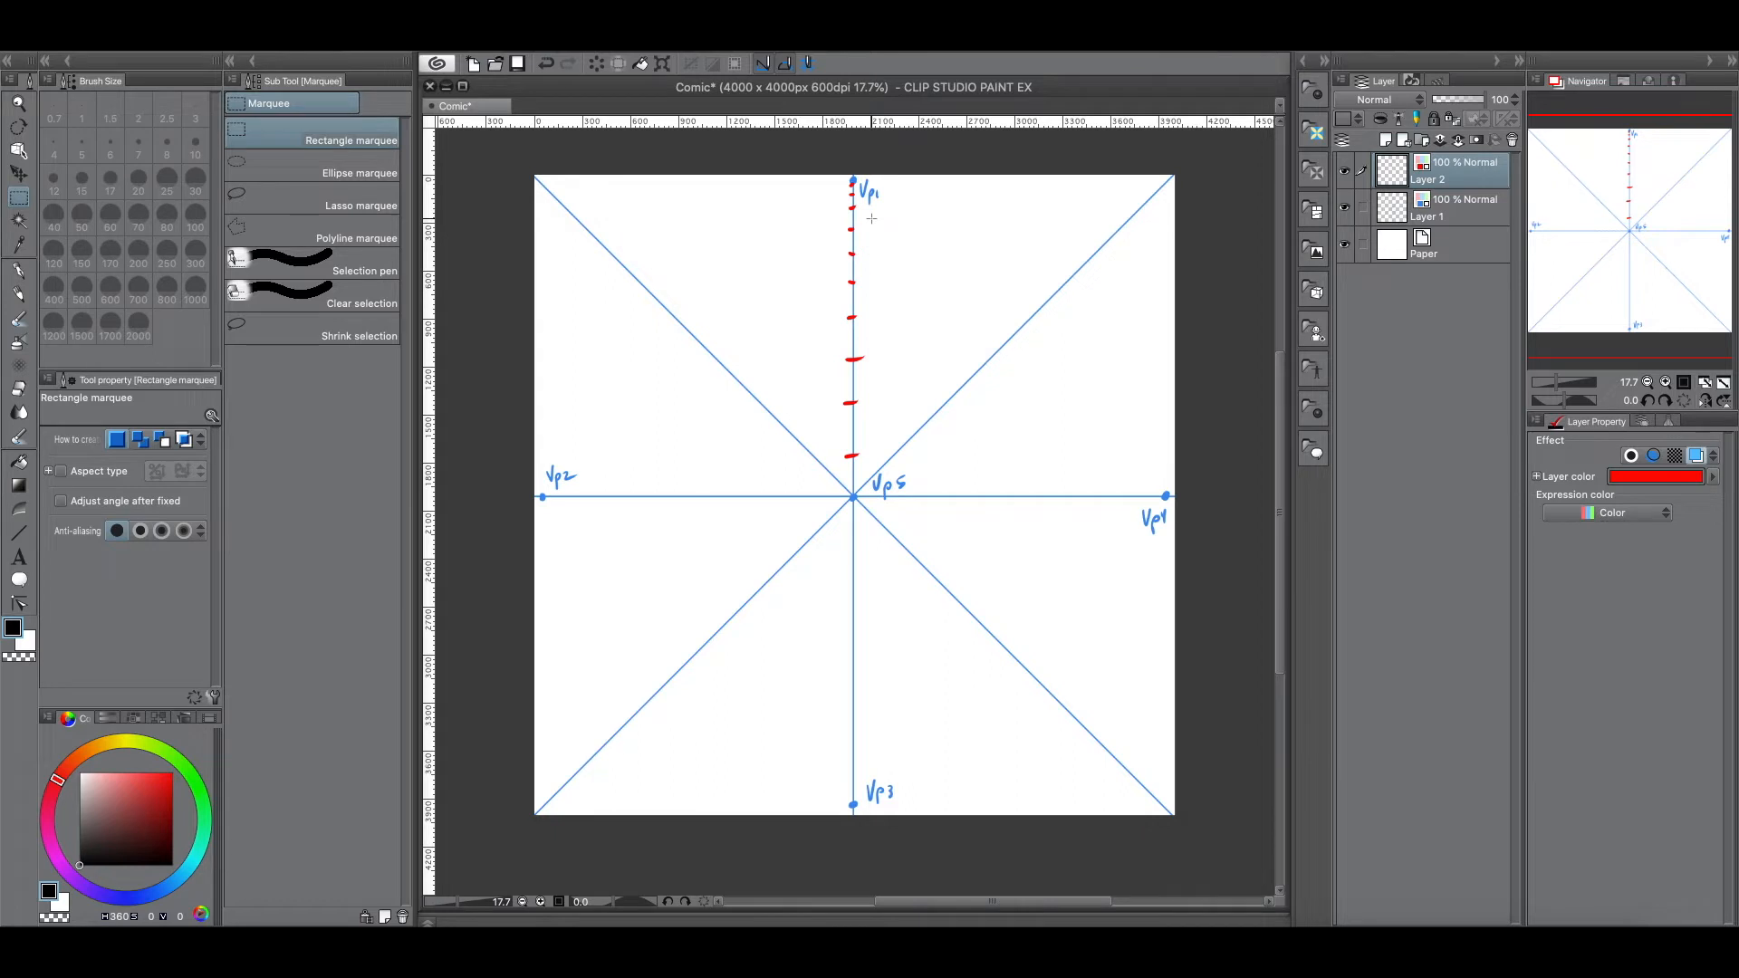
# Step: Marquee-select the red tick marks, duplicate them, rotate the copy -90° and position it along the left half of the horizontal axis toward Vp2
pyautogui.moveTo(833, 179); pyautogui.dragTo(881, 486)
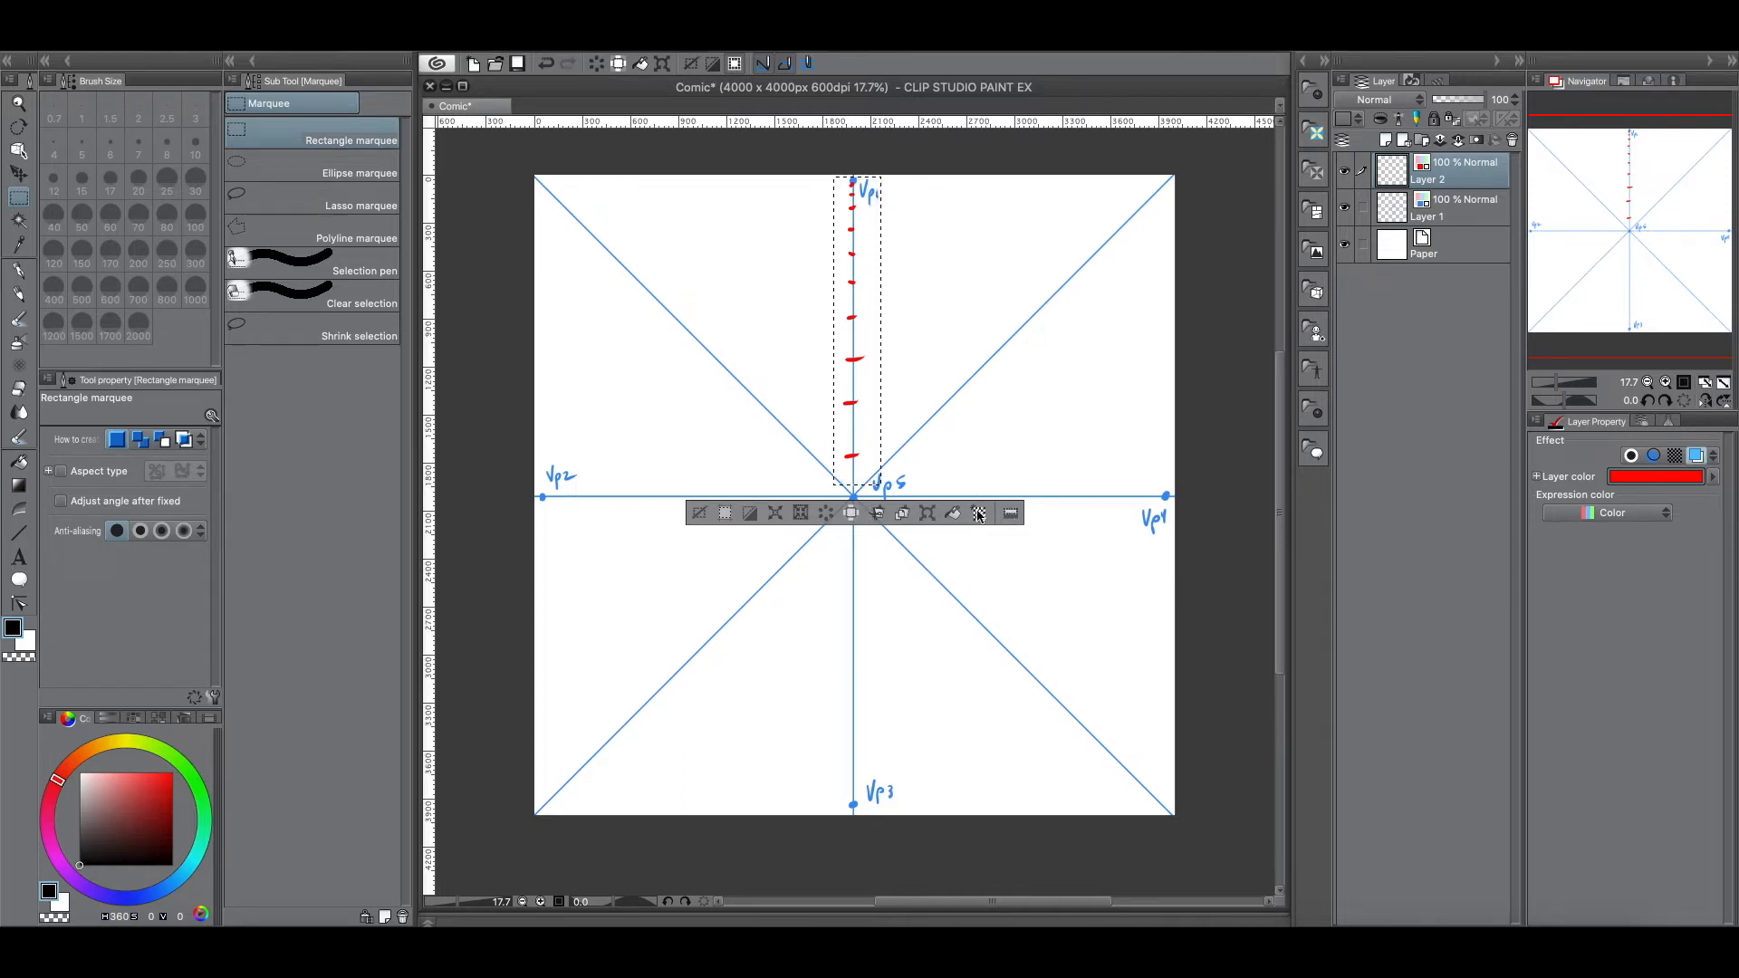
pyautogui.click(902, 515)
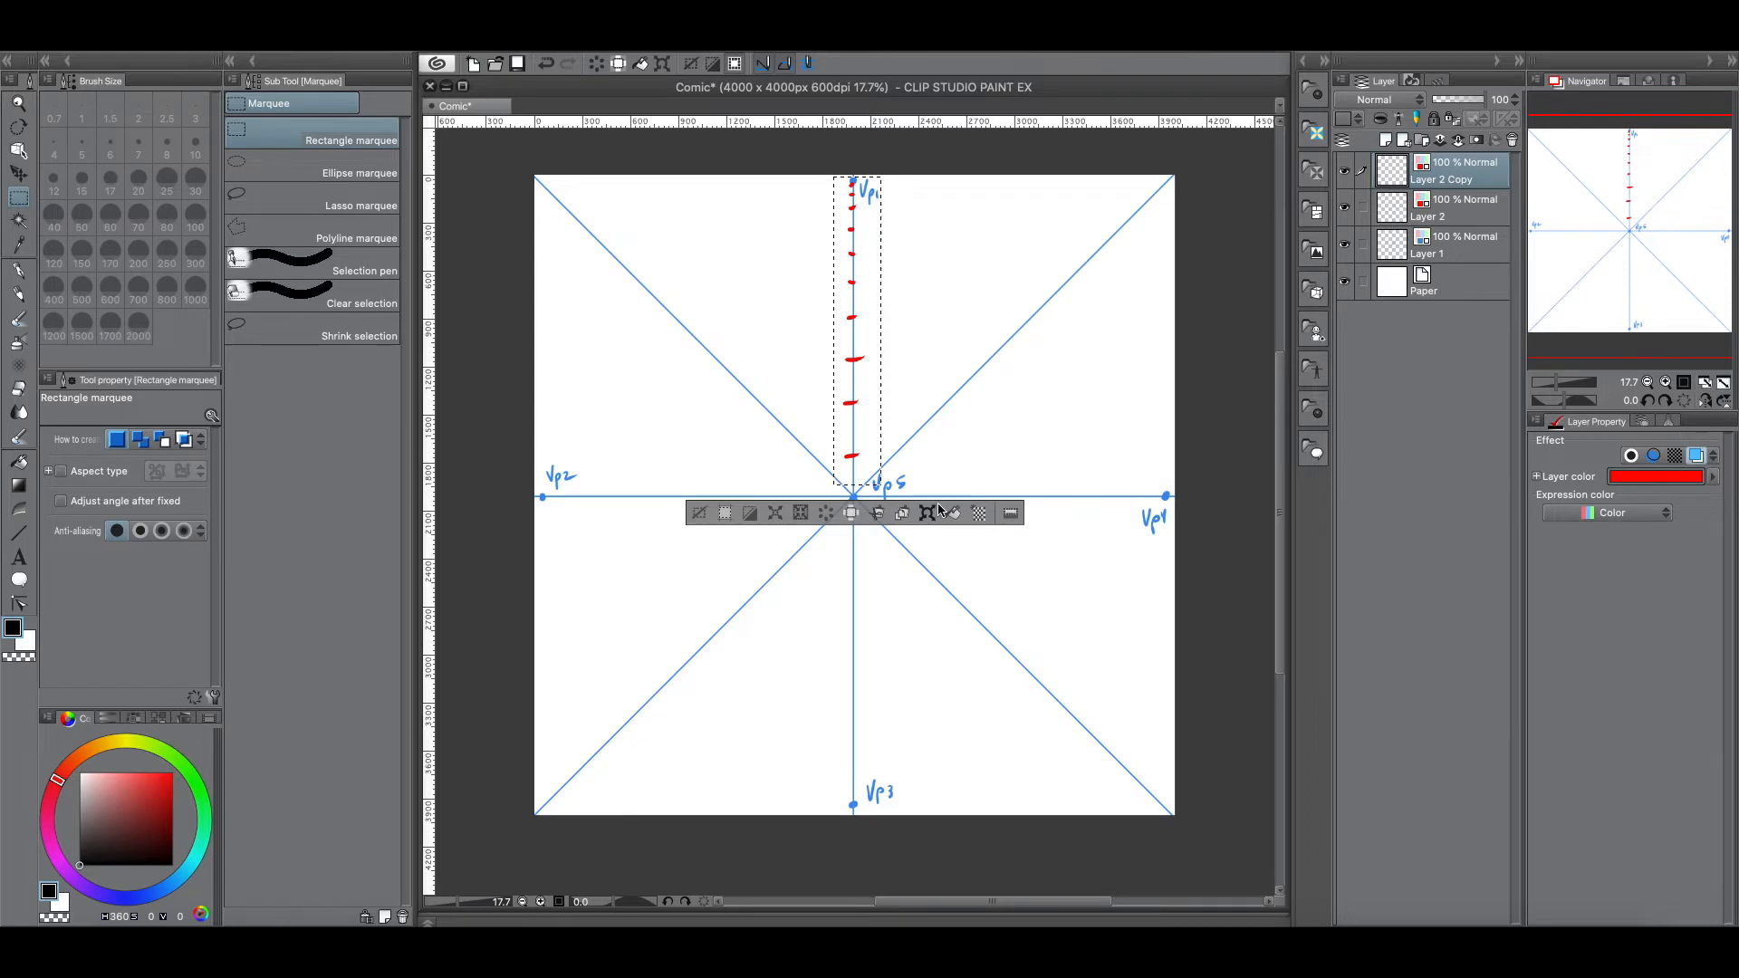
pyautogui.click(927, 514)
pyautogui.moveTo(873, 399); pyautogui.dragTo(739, 500)
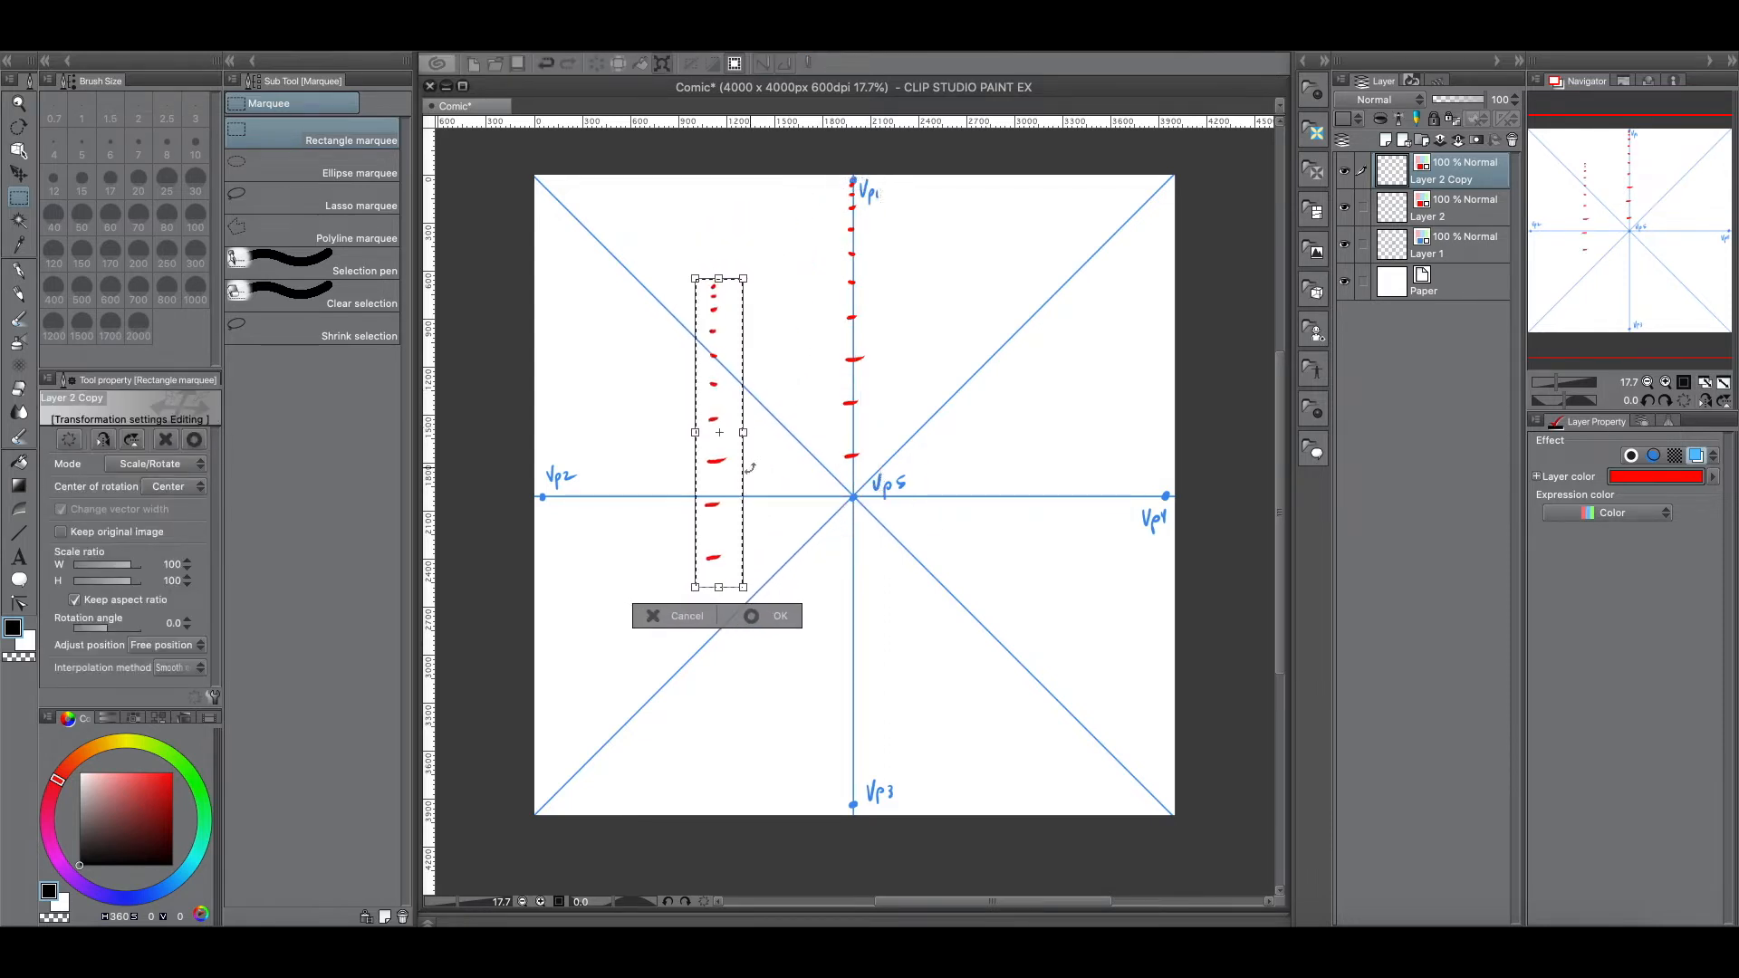
pyautogui.press('shift')
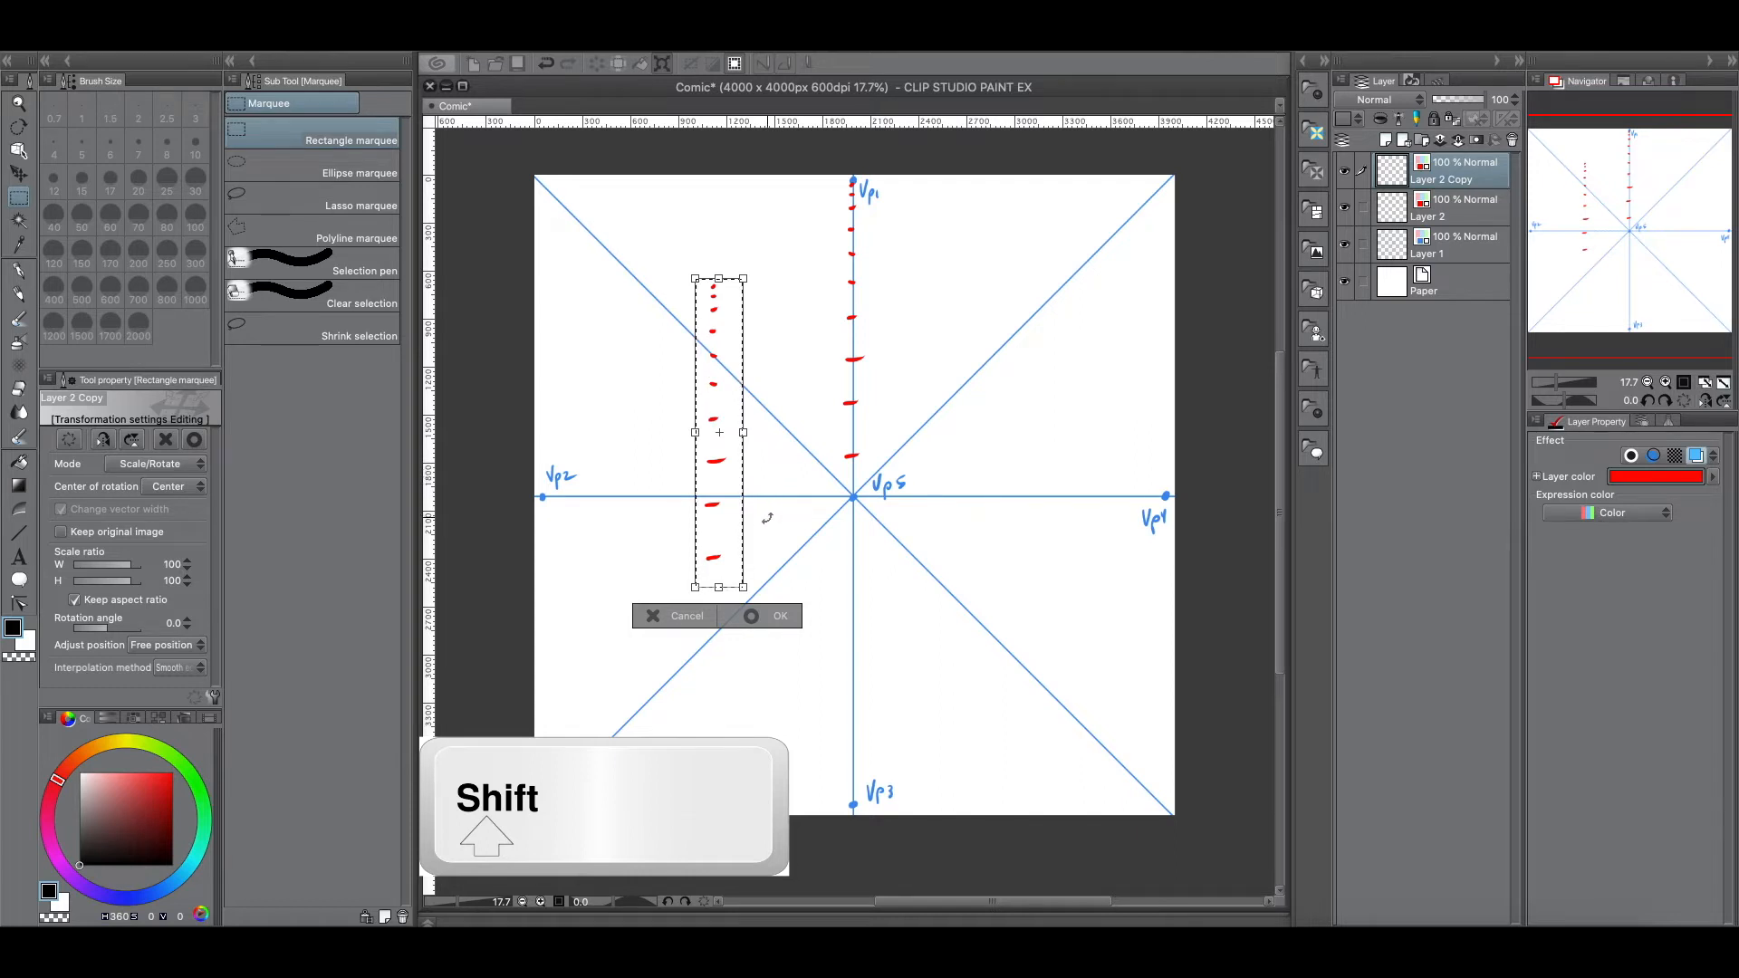
pyautogui.moveTo(784, 500)
pyautogui.mouseDown()
pyautogui.moveTo(812, 406)
pyautogui.moveTo(791, 507)
pyautogui.mouseUp()
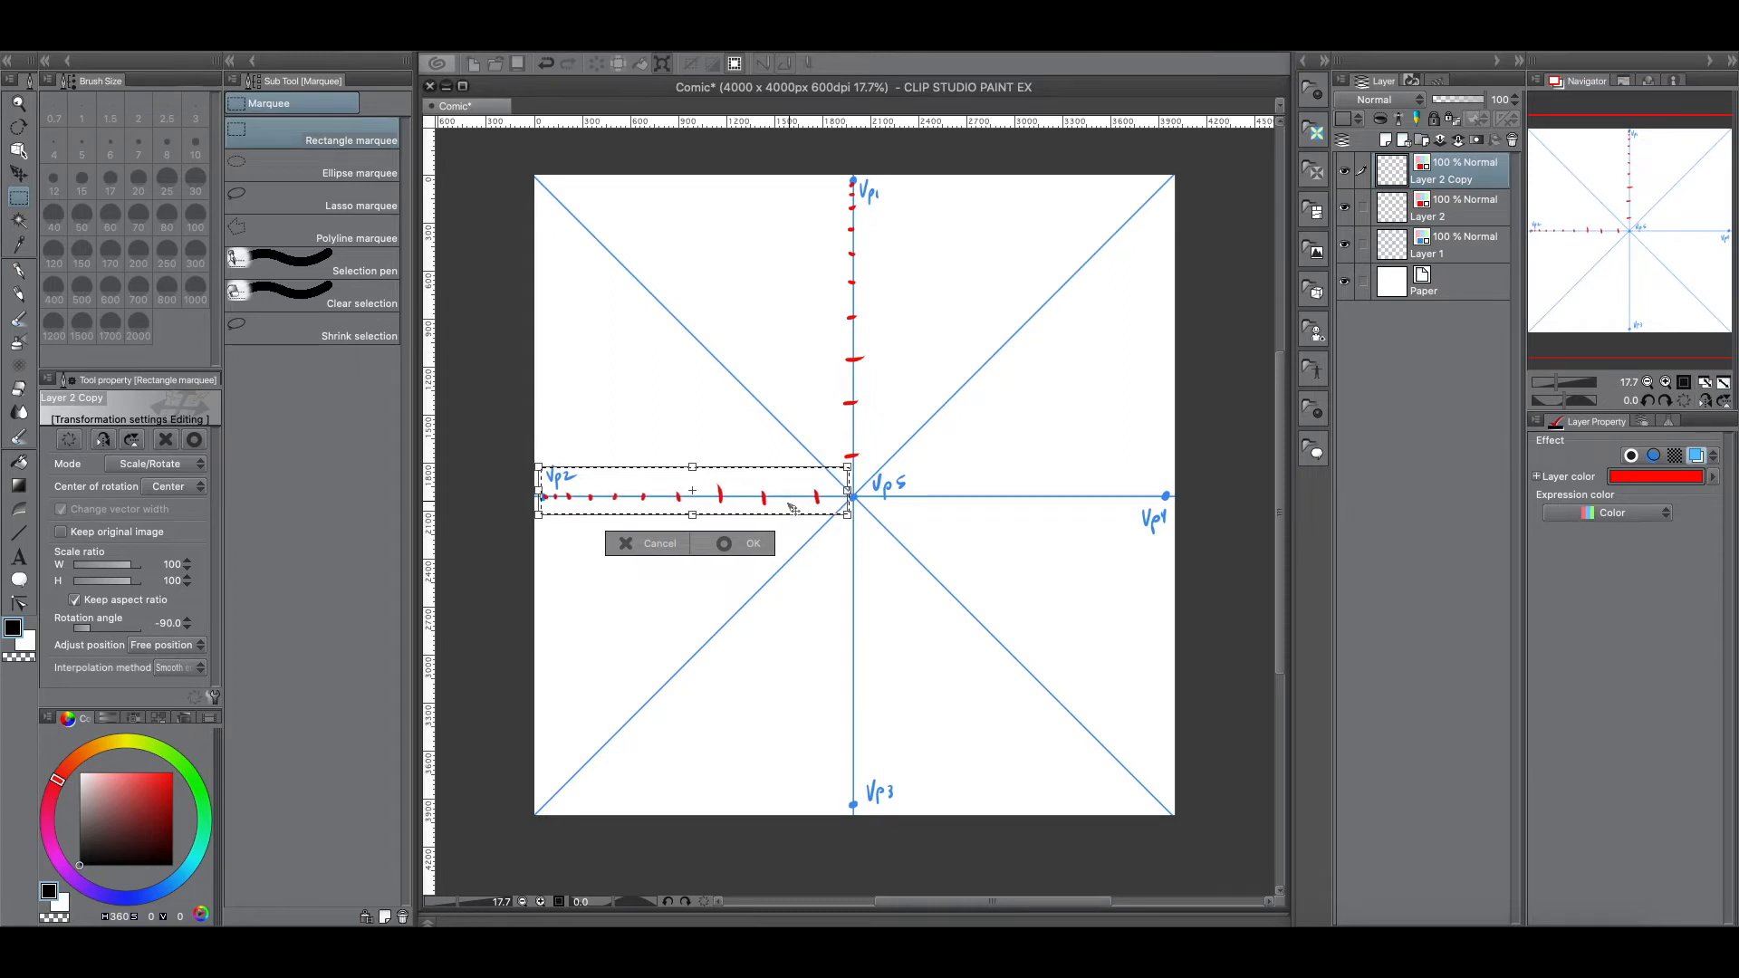
pyautogui.click(739, 544)
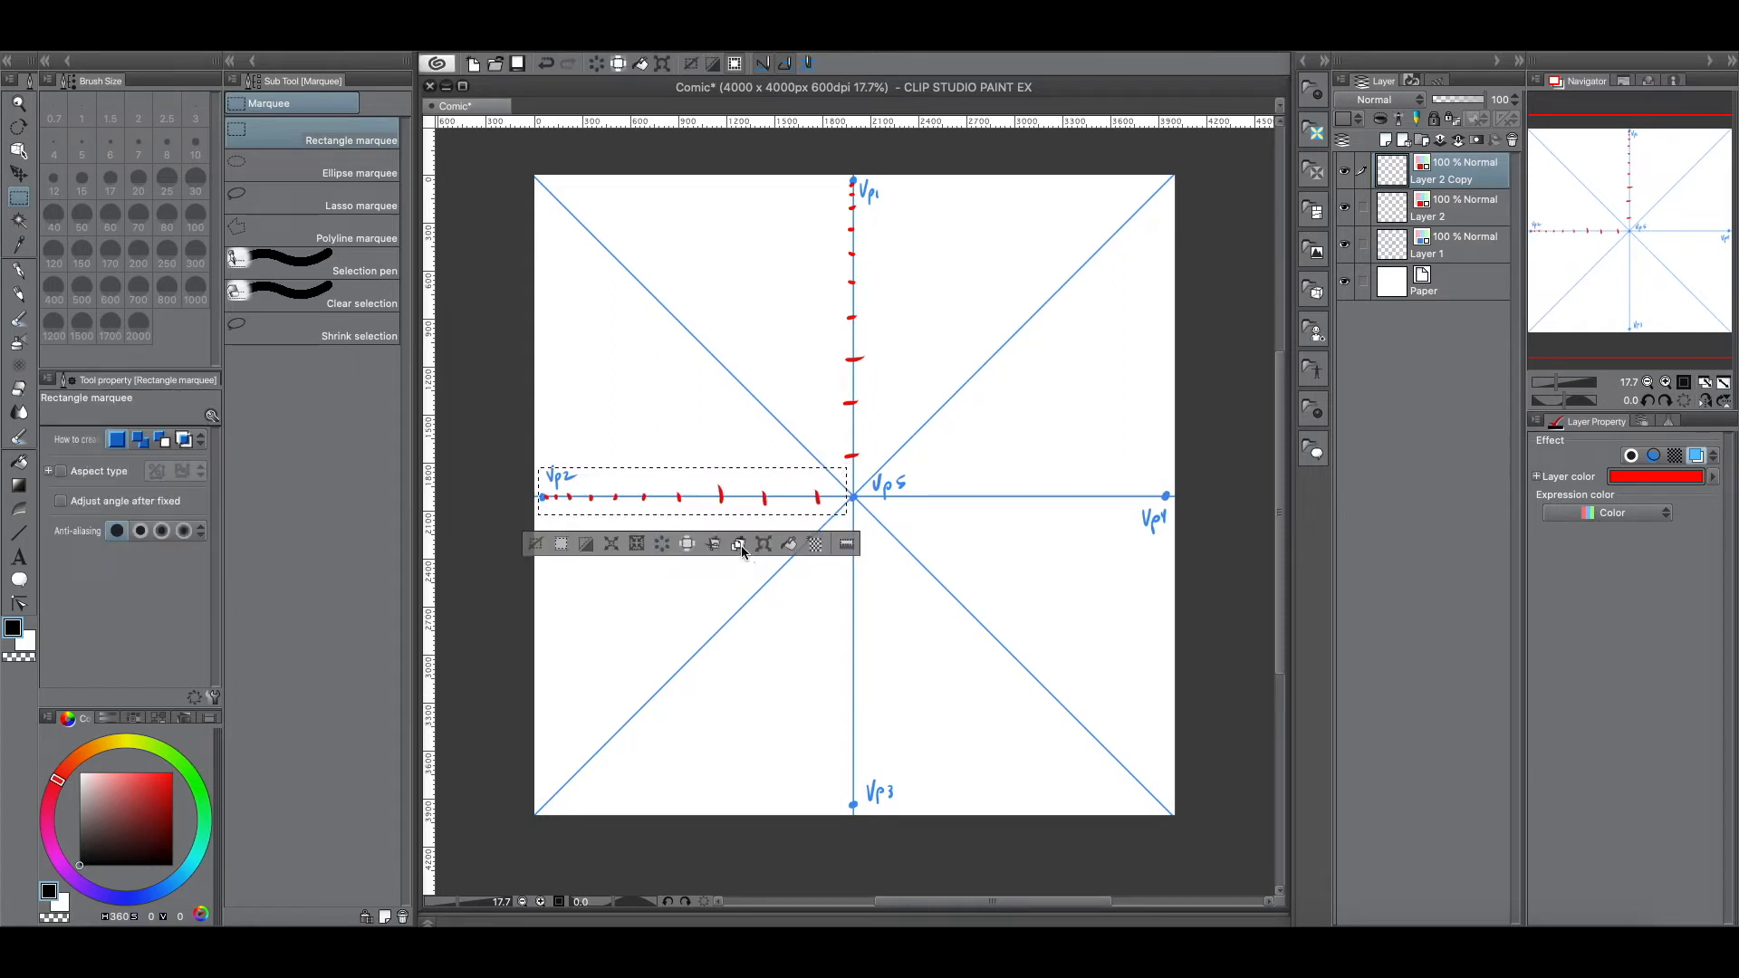
# Step: Duplicate the Vp2 tick marks, turn the copy to -180° and place it on the horizontal axis between Vp5 and Vp4
pyautogui.click(787, 541)
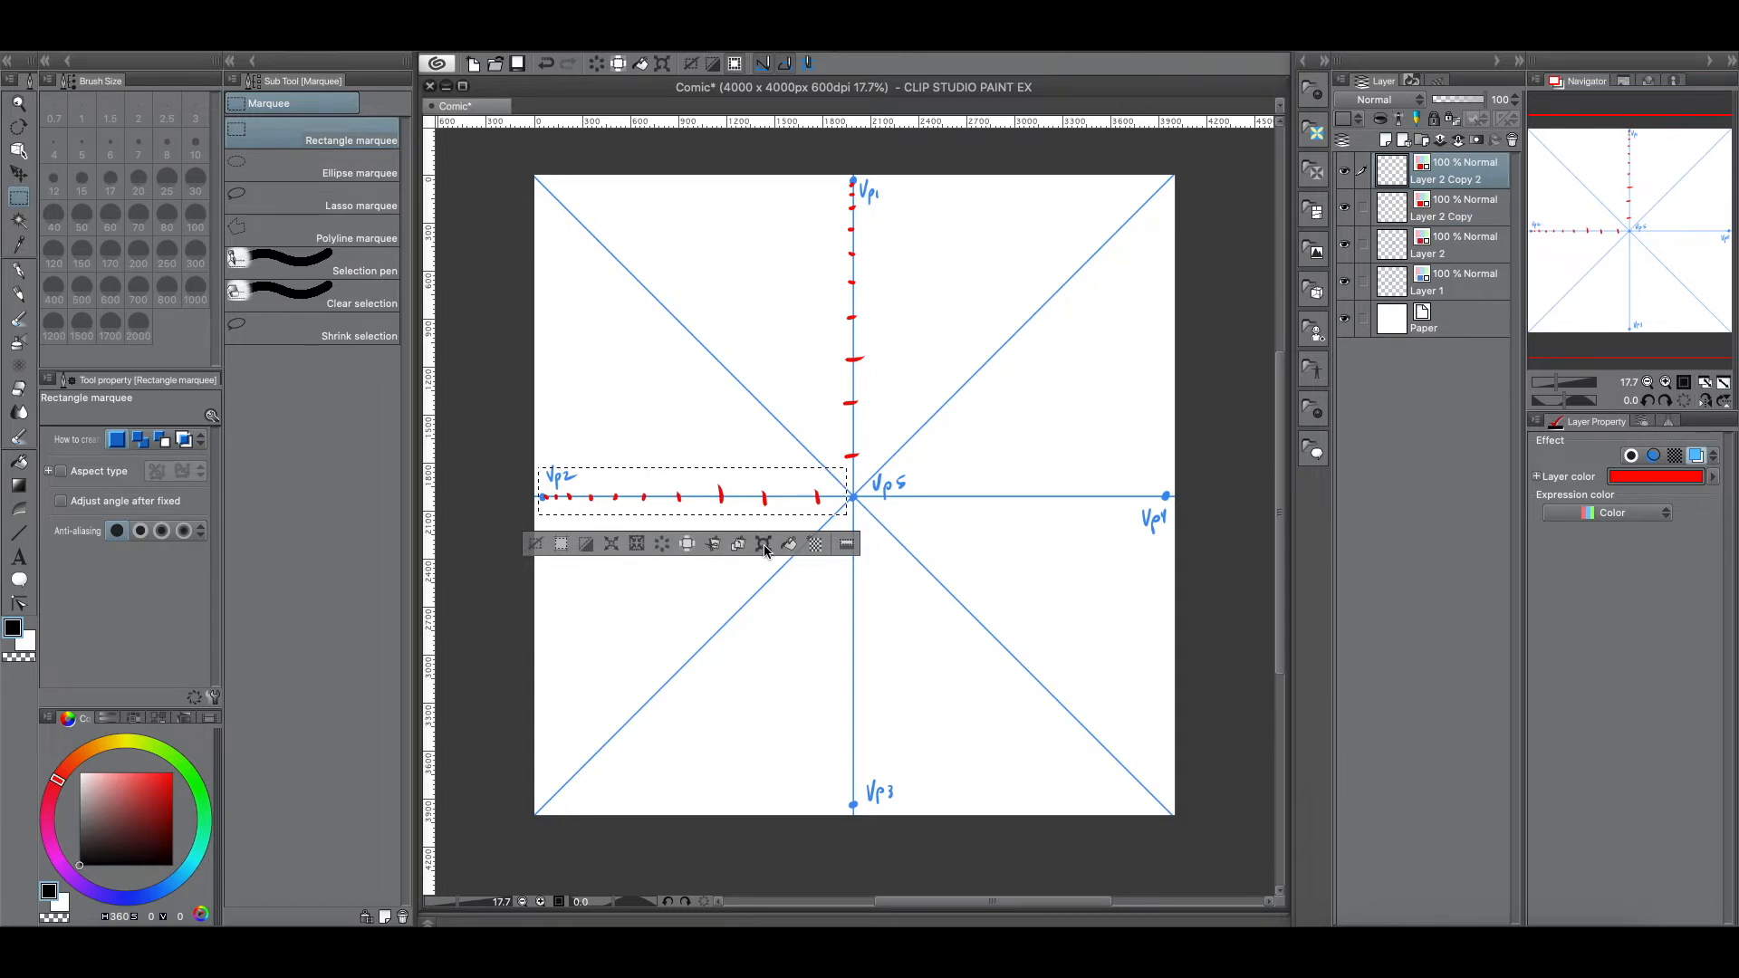
pyautogui.click(764, 544)
pyautogui.moveTo(795, 496); pyautogui.dragTo(1127, 496)
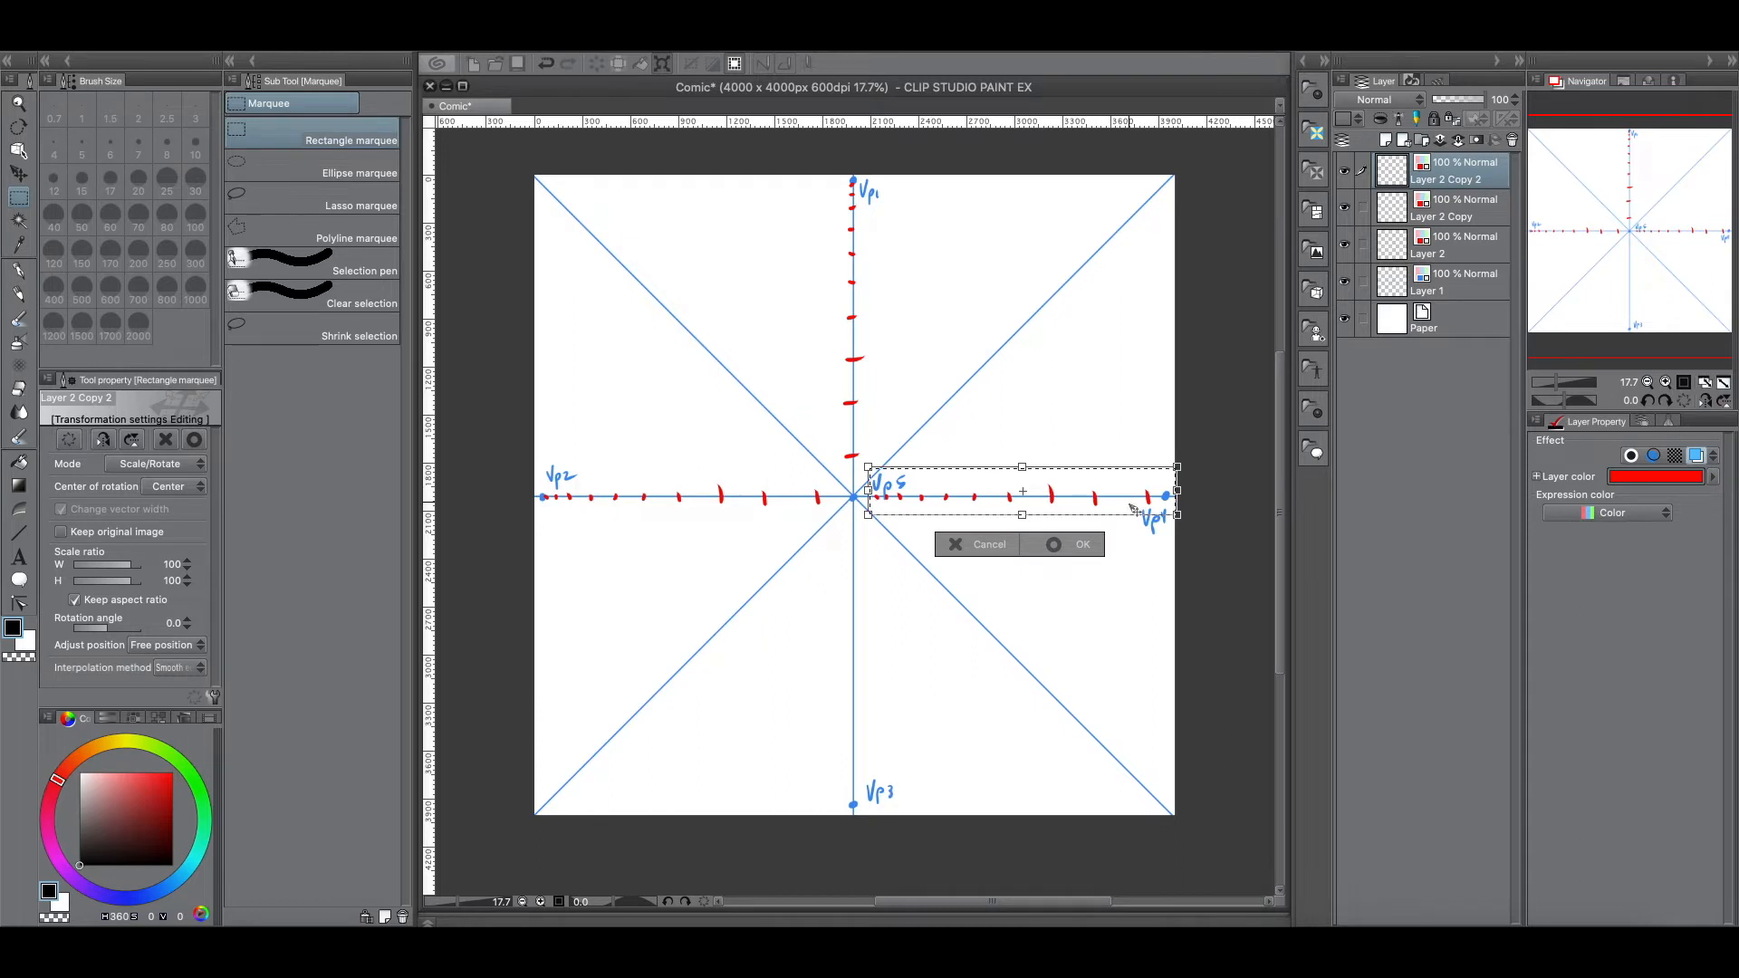
pyautogui.press('shift')
pyautogui.moveTo(1072, 399); pyautogui.dragTo(879, 531)
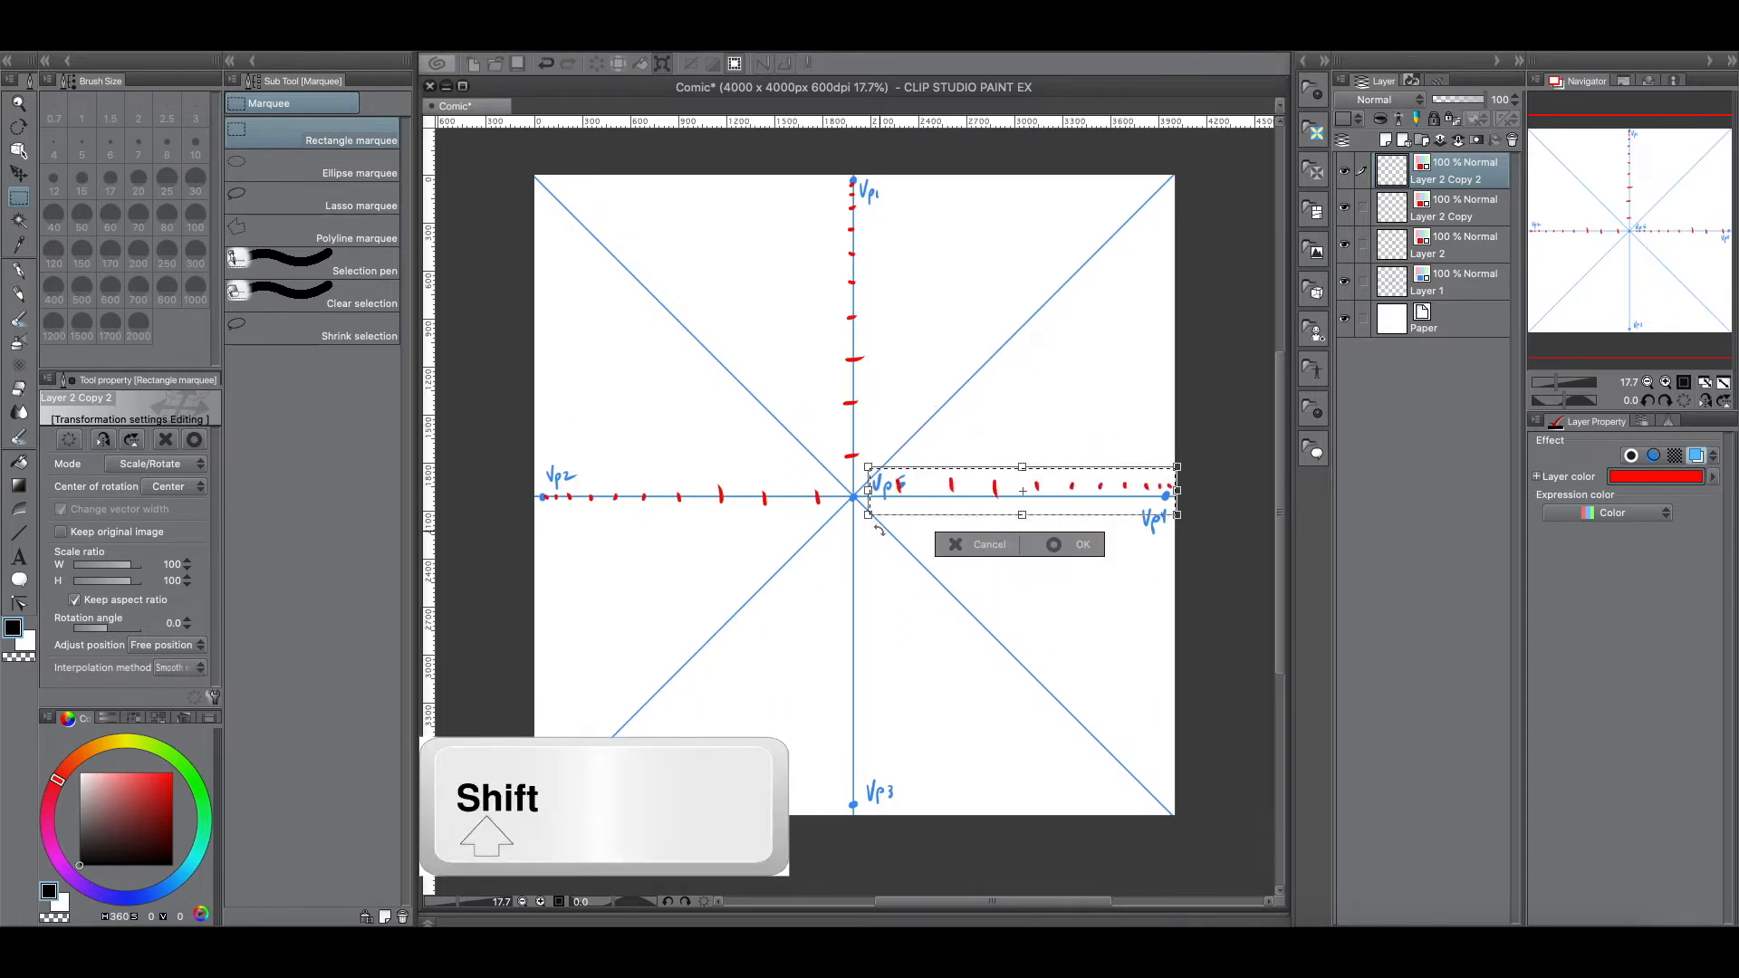
pyautogui.moveTo(1039, 487); pyautogui.dragTo(1029, 498)
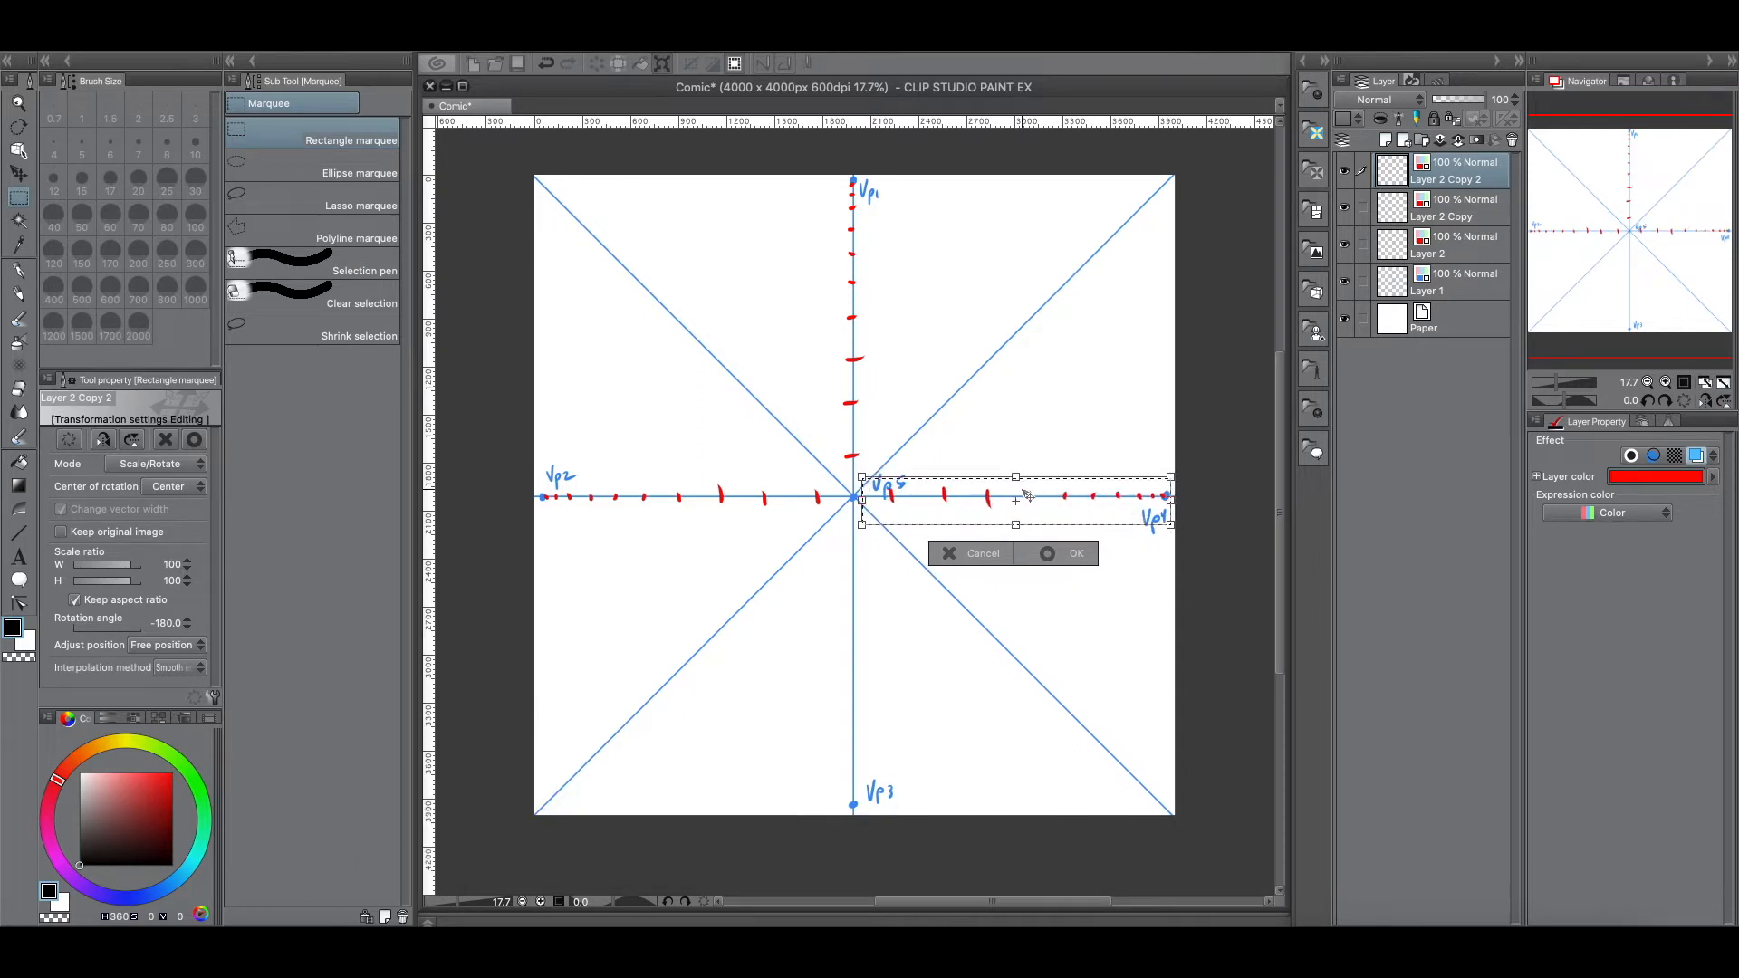
pyautogui.click(1049, 556)
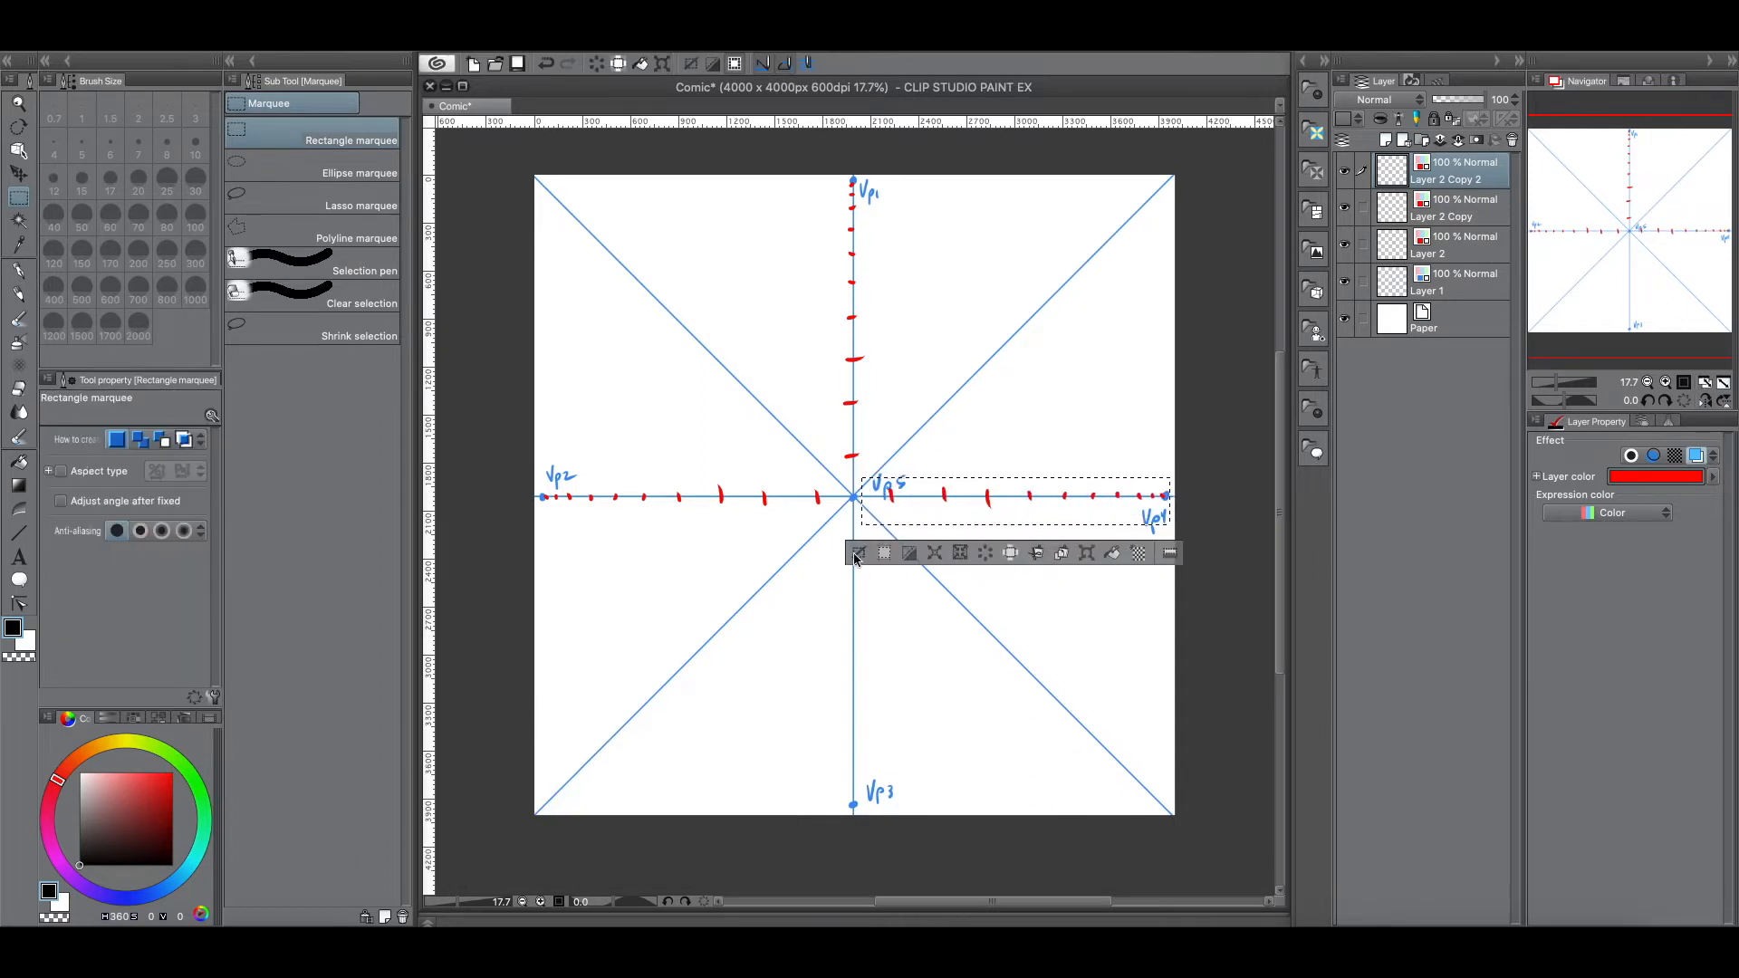
# Step: Duplicate the Vp4 tick marks, rotate the copy 90°, align it on the vertical axis from Vp5 to Vp3, and deselect
pyautogui.click(1062, 553)
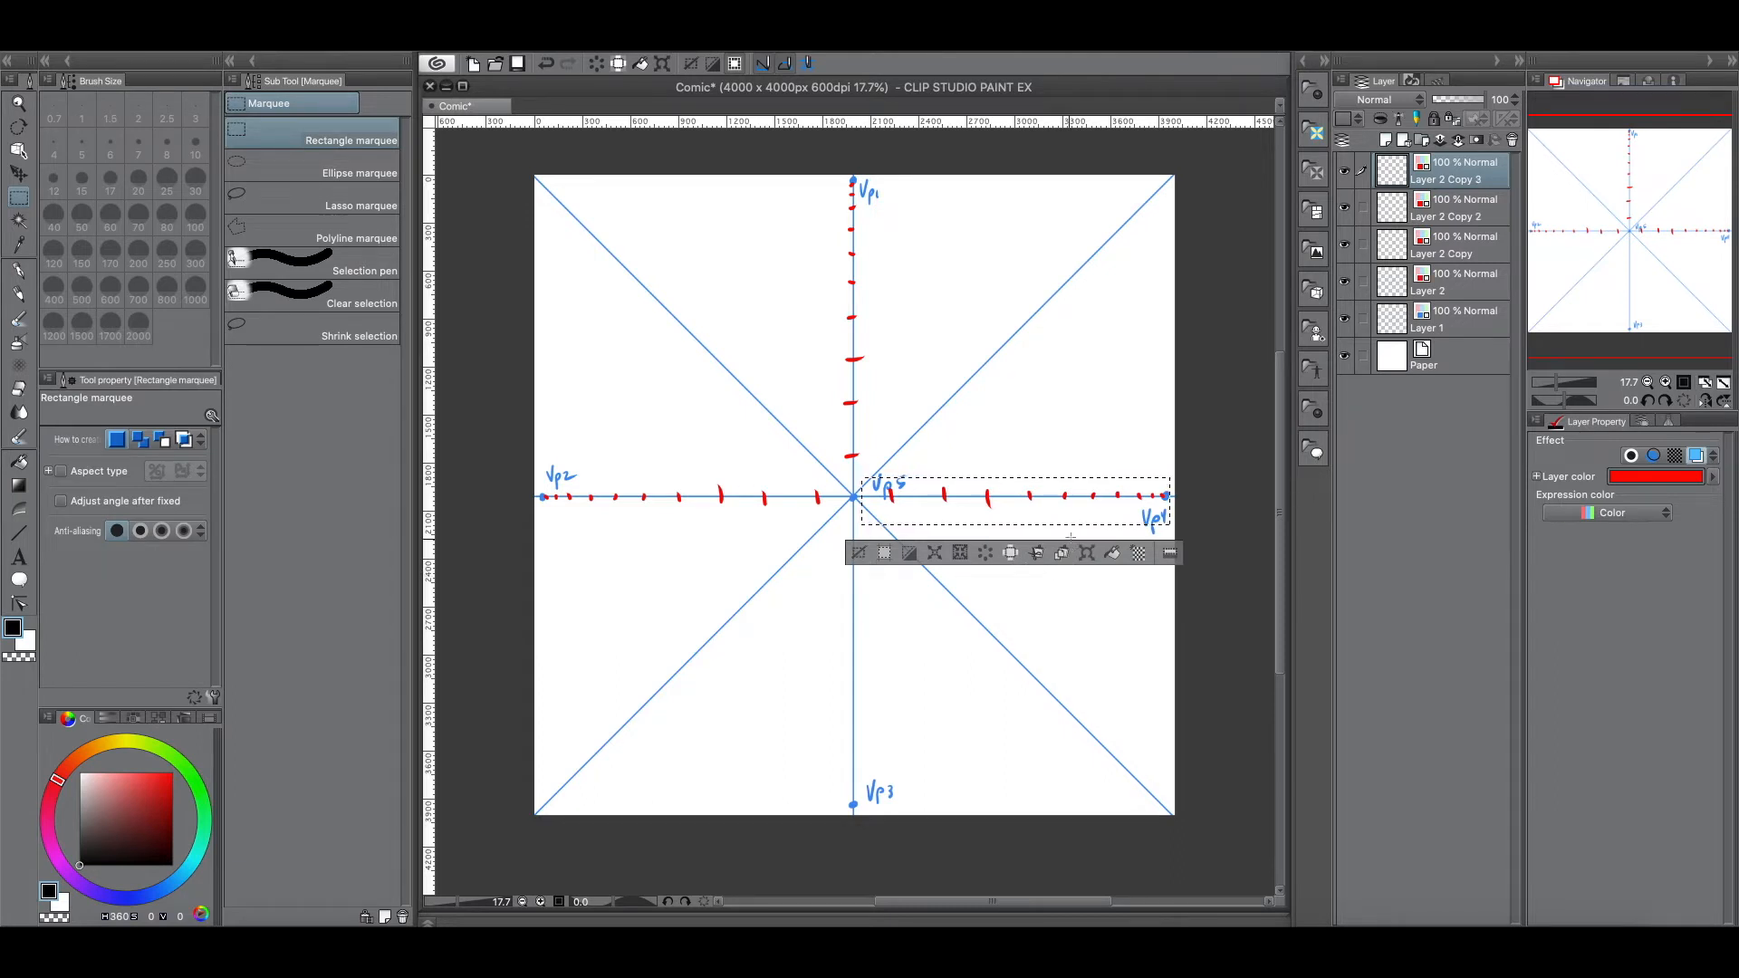
pyautogui.click(1086, 553)
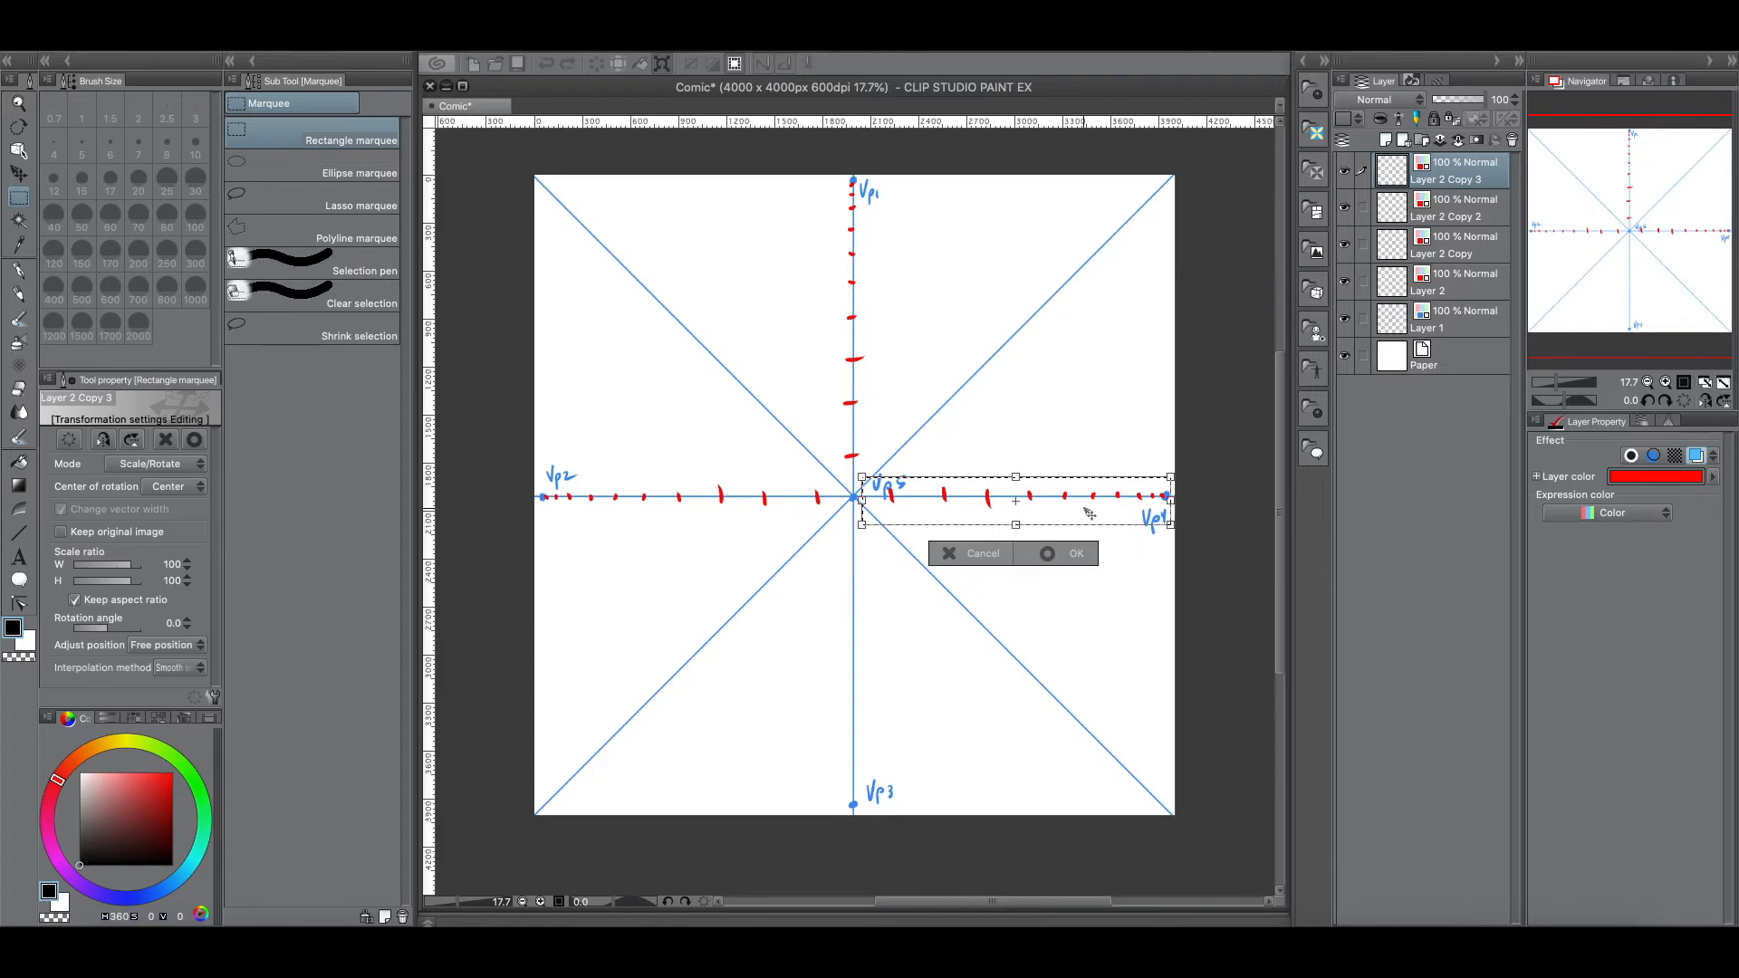
pyautogui.moveTo(1084, 509); pyautogui.dragTo(958, 636)
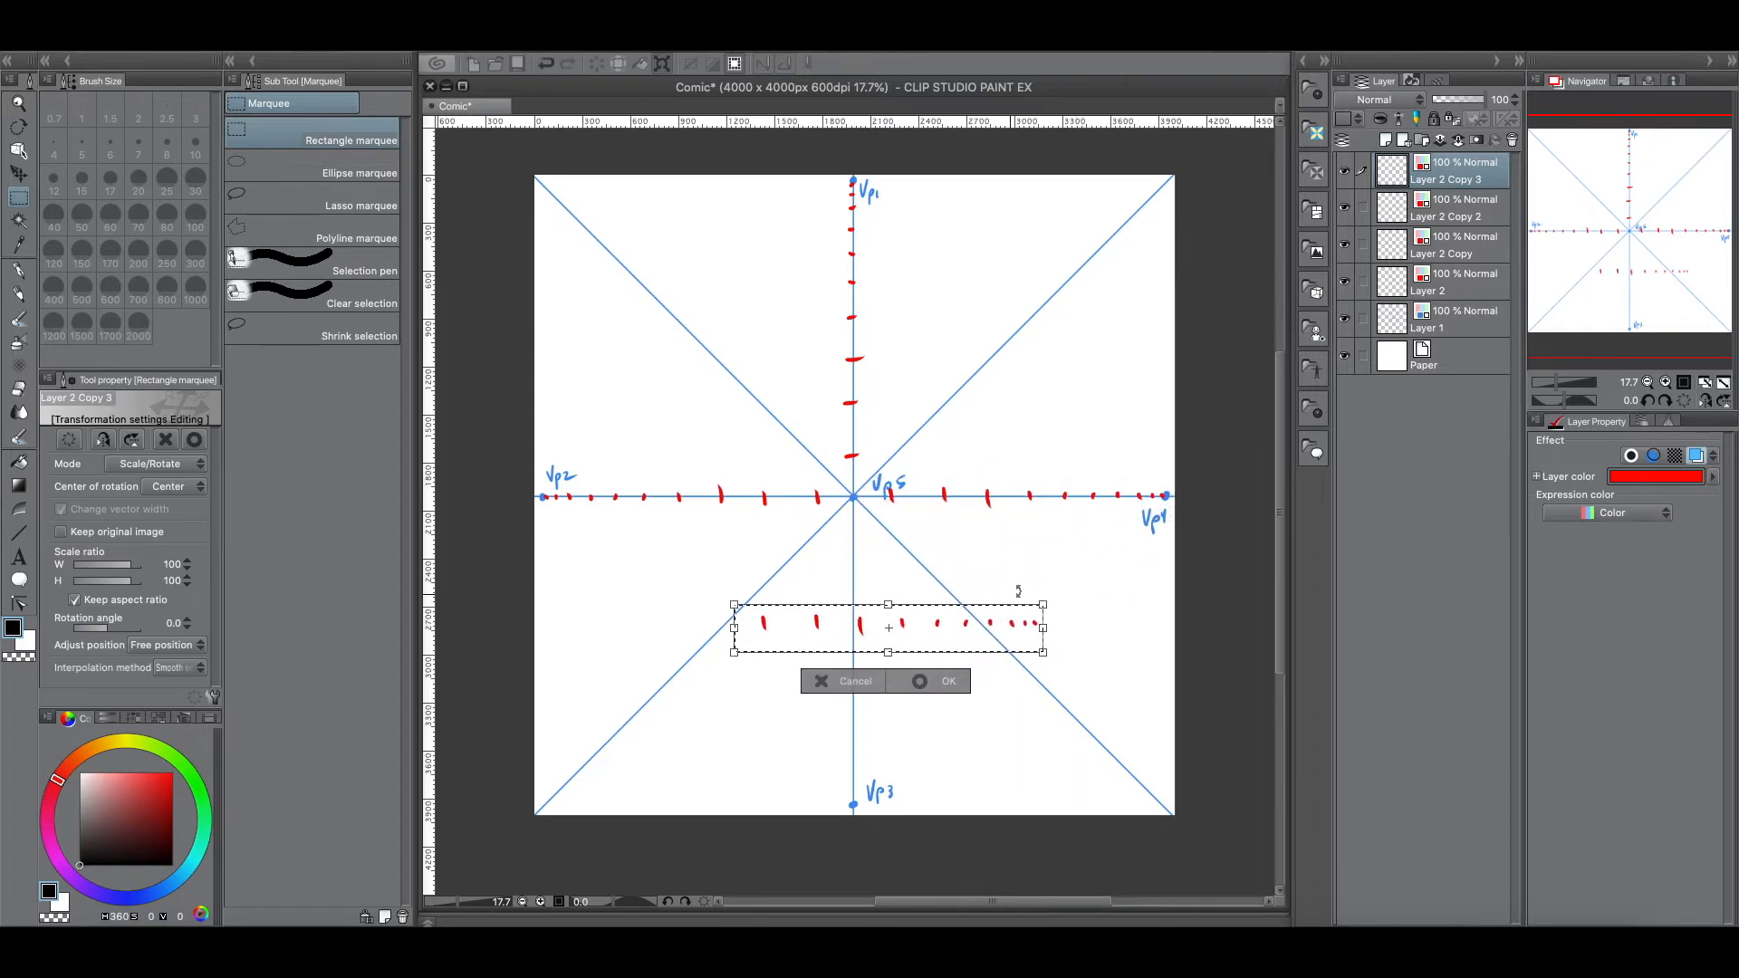
pyautogui.press('shift')
pyautogui.moveTo(1064, 583); pyautogui.dragTo(946, 759)
pyautogui.moveTo(906, 561); pyautogui.dragTo(862, 586)
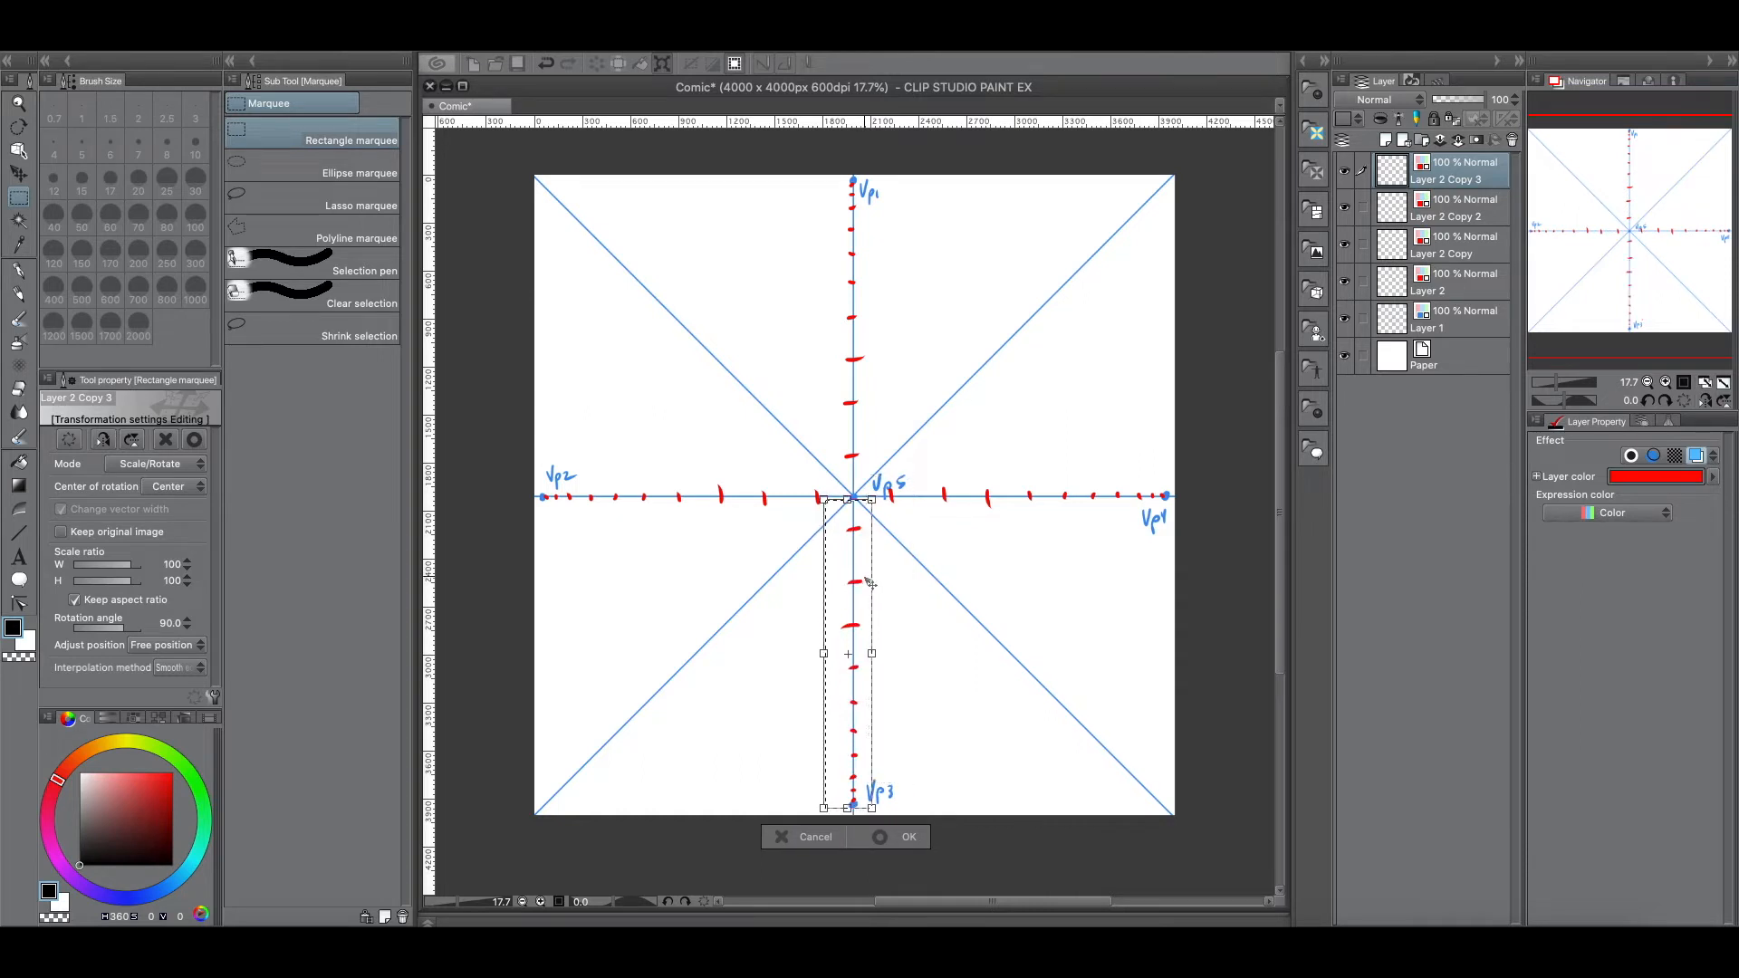
pyautogui.click(884, 837)
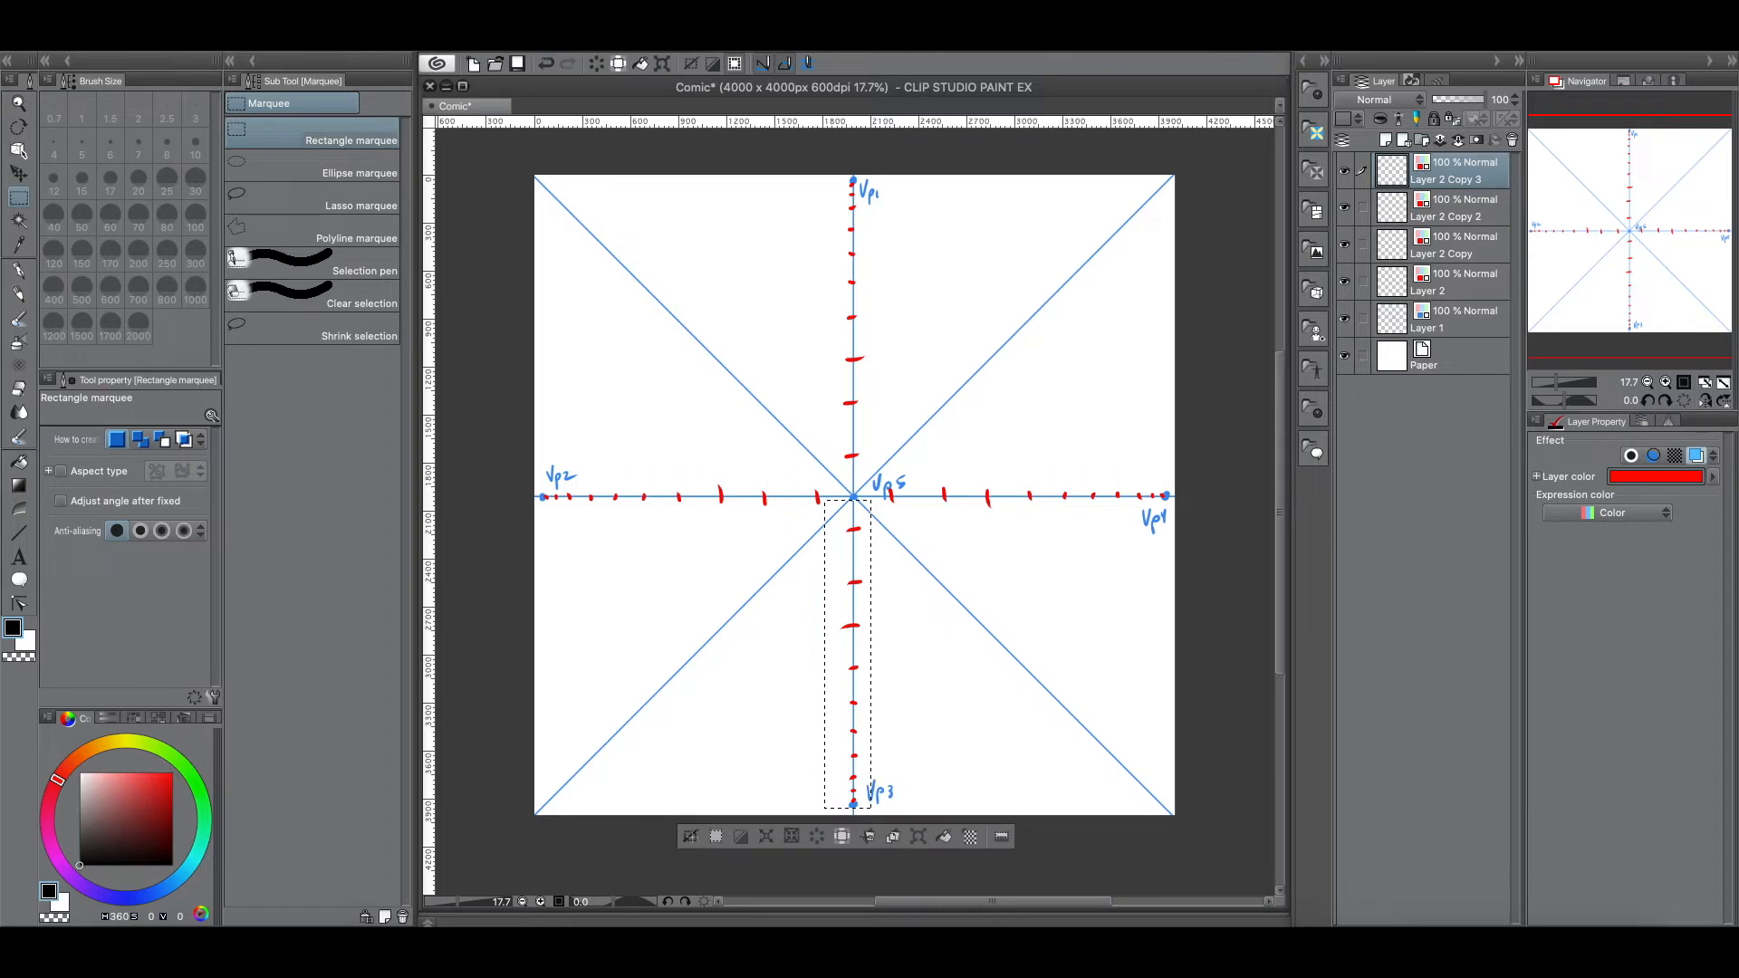
pyautogui.click(691, 836)
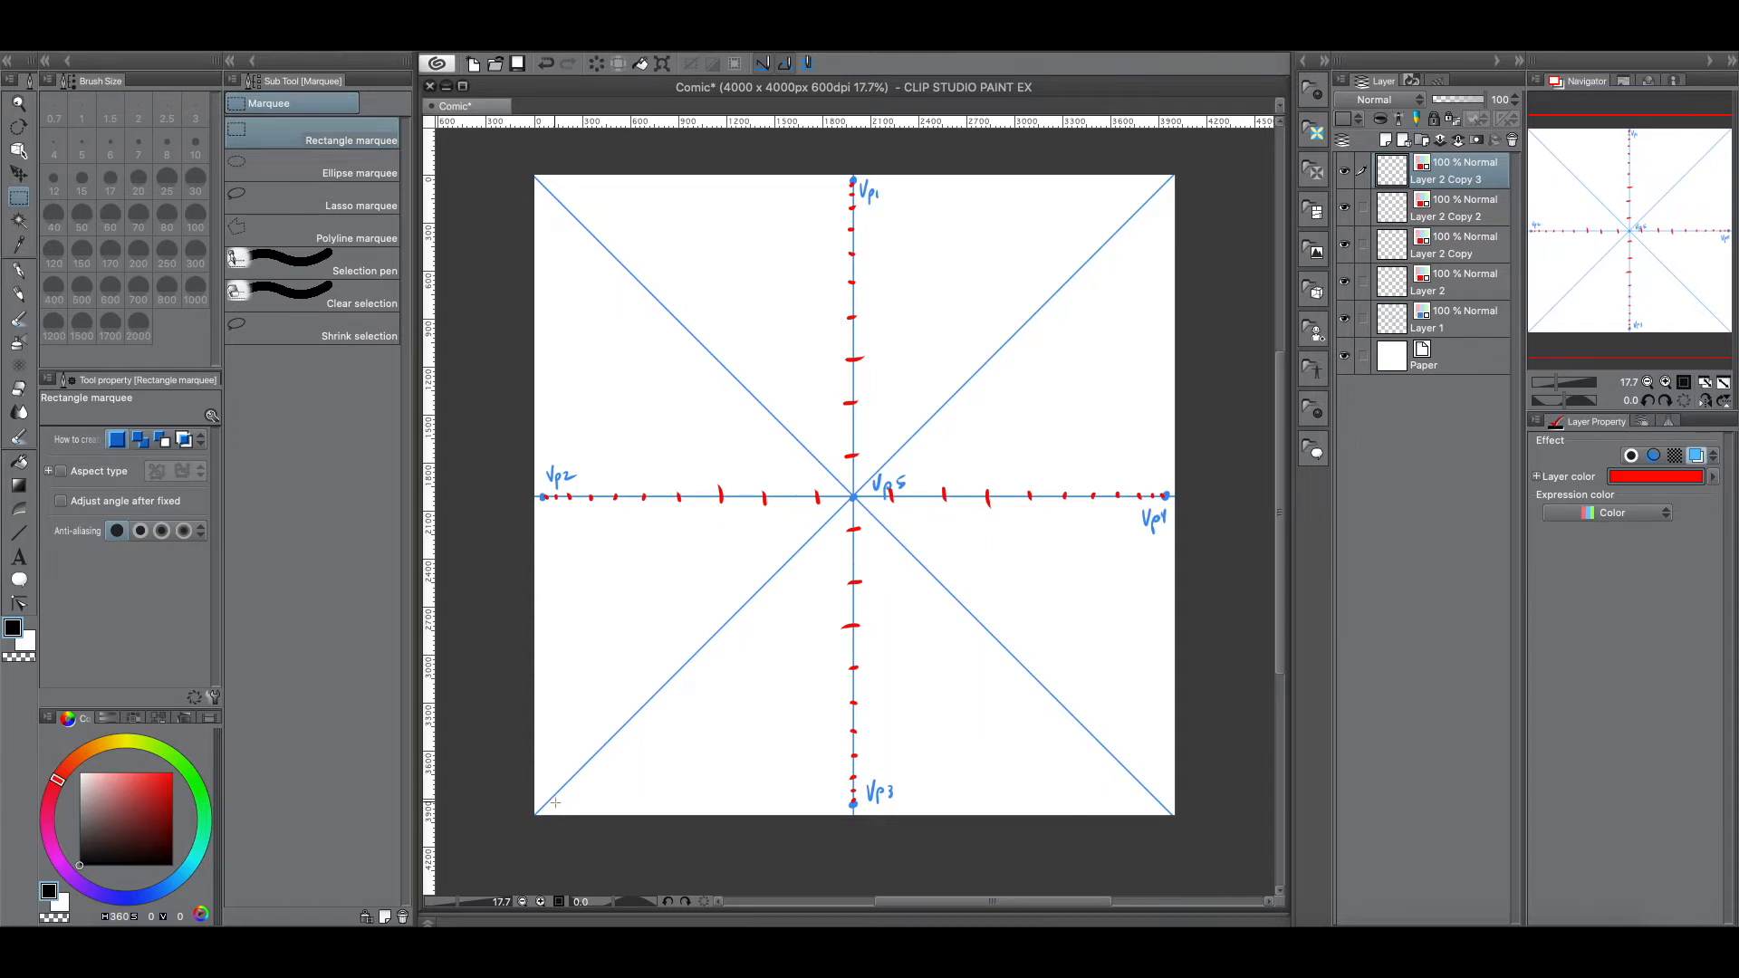
# Step: Turn off the red layer color on Layer 2 and its three copies
pyautogui.click(1702, 459)
pyautogui.hotkey('alt', '[')
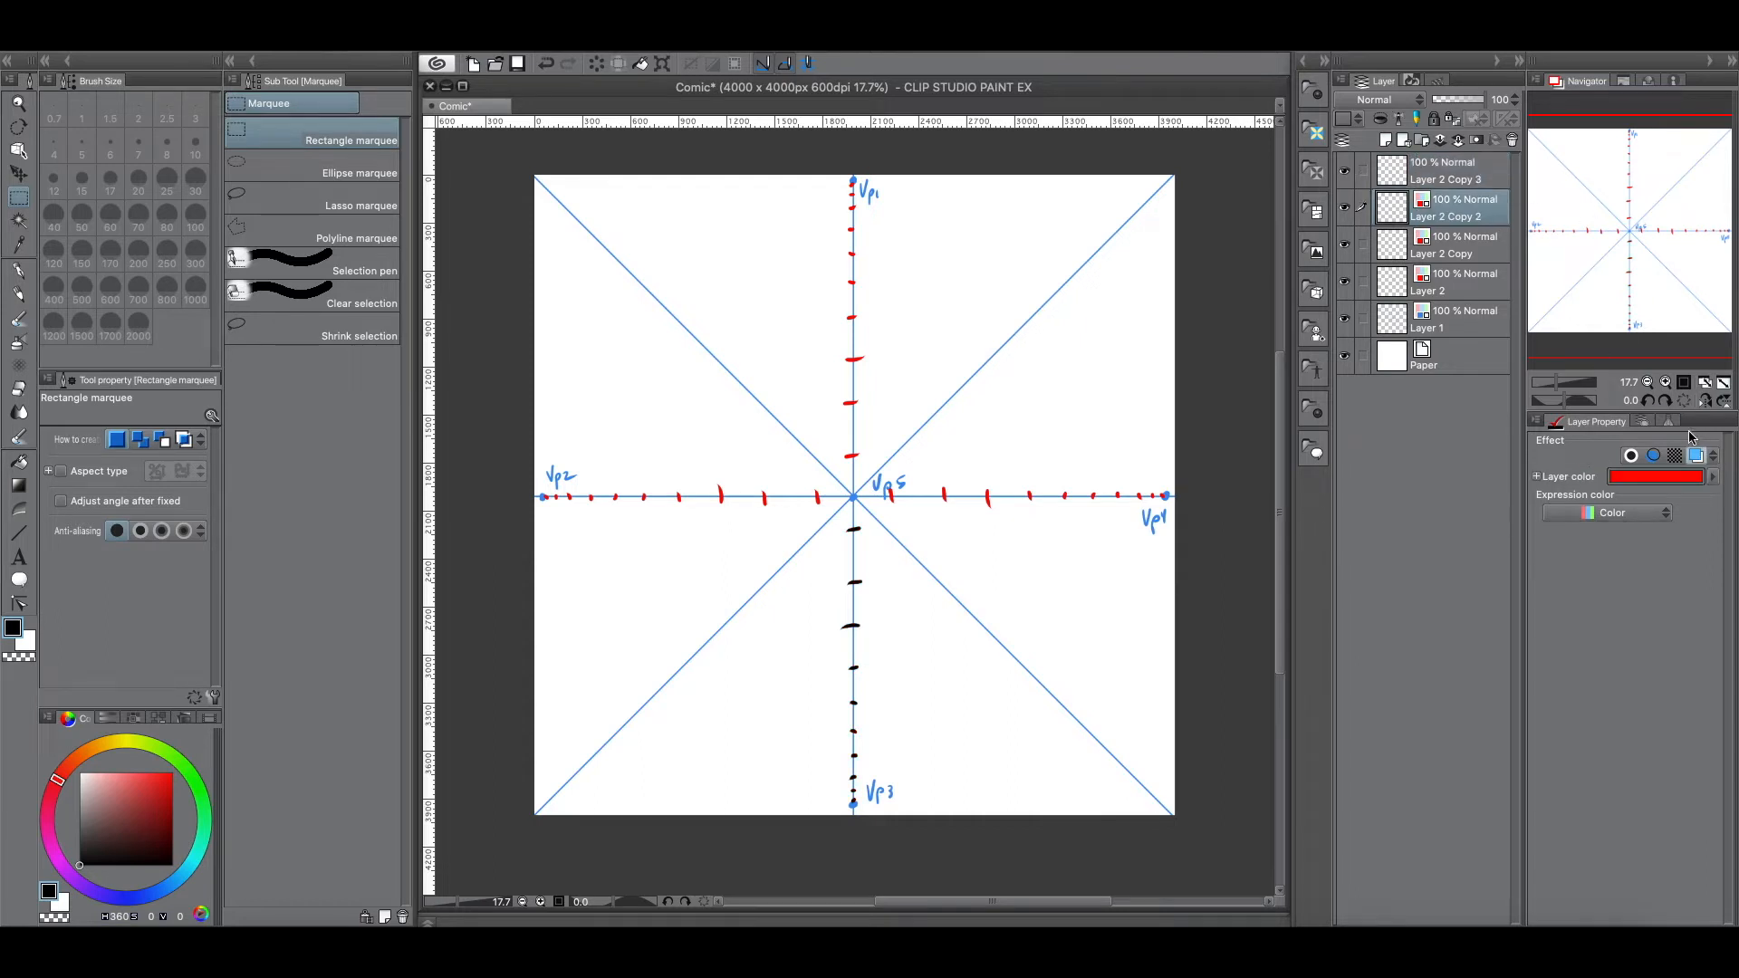
pyautogui.click(1701, 459)
pyautogui.click(1490, 247)
pyautogui.click(1701, 459)
pyautogui.click(1485, 280)
pyautogui.click(1701, 458)
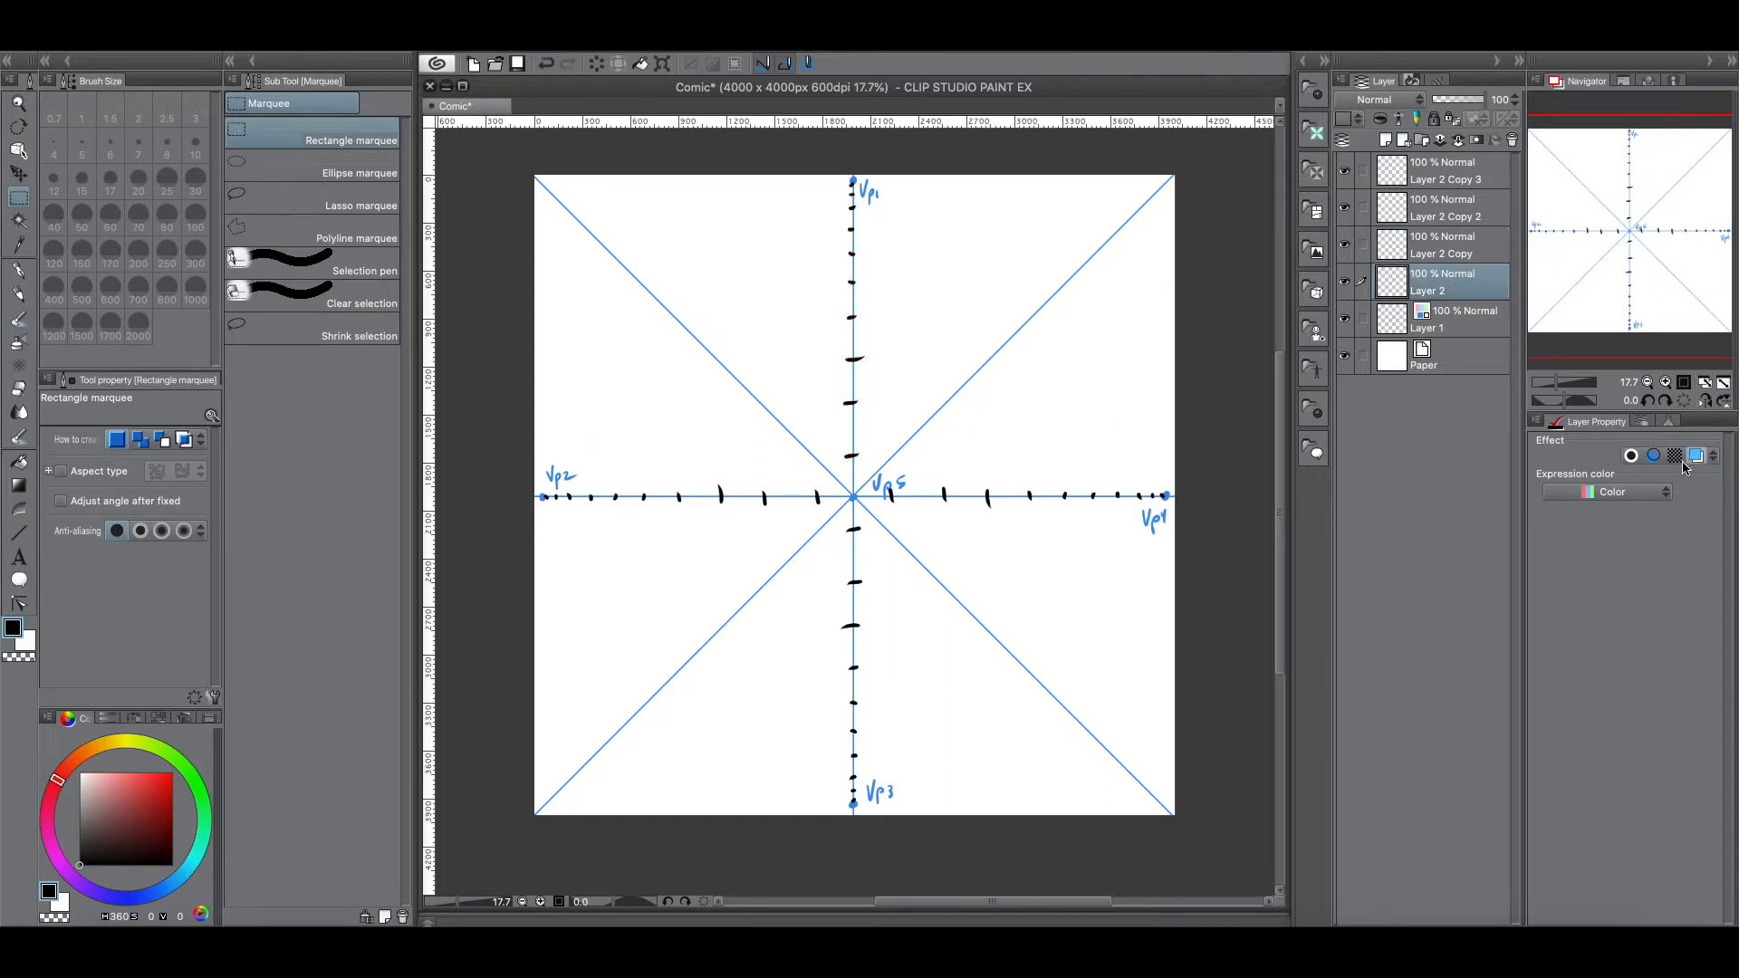
# Step: Merge the three tick-mark copies down into Layer 2, starting from Layer 2 Copy 3
pyautogui.click(1463, 169)
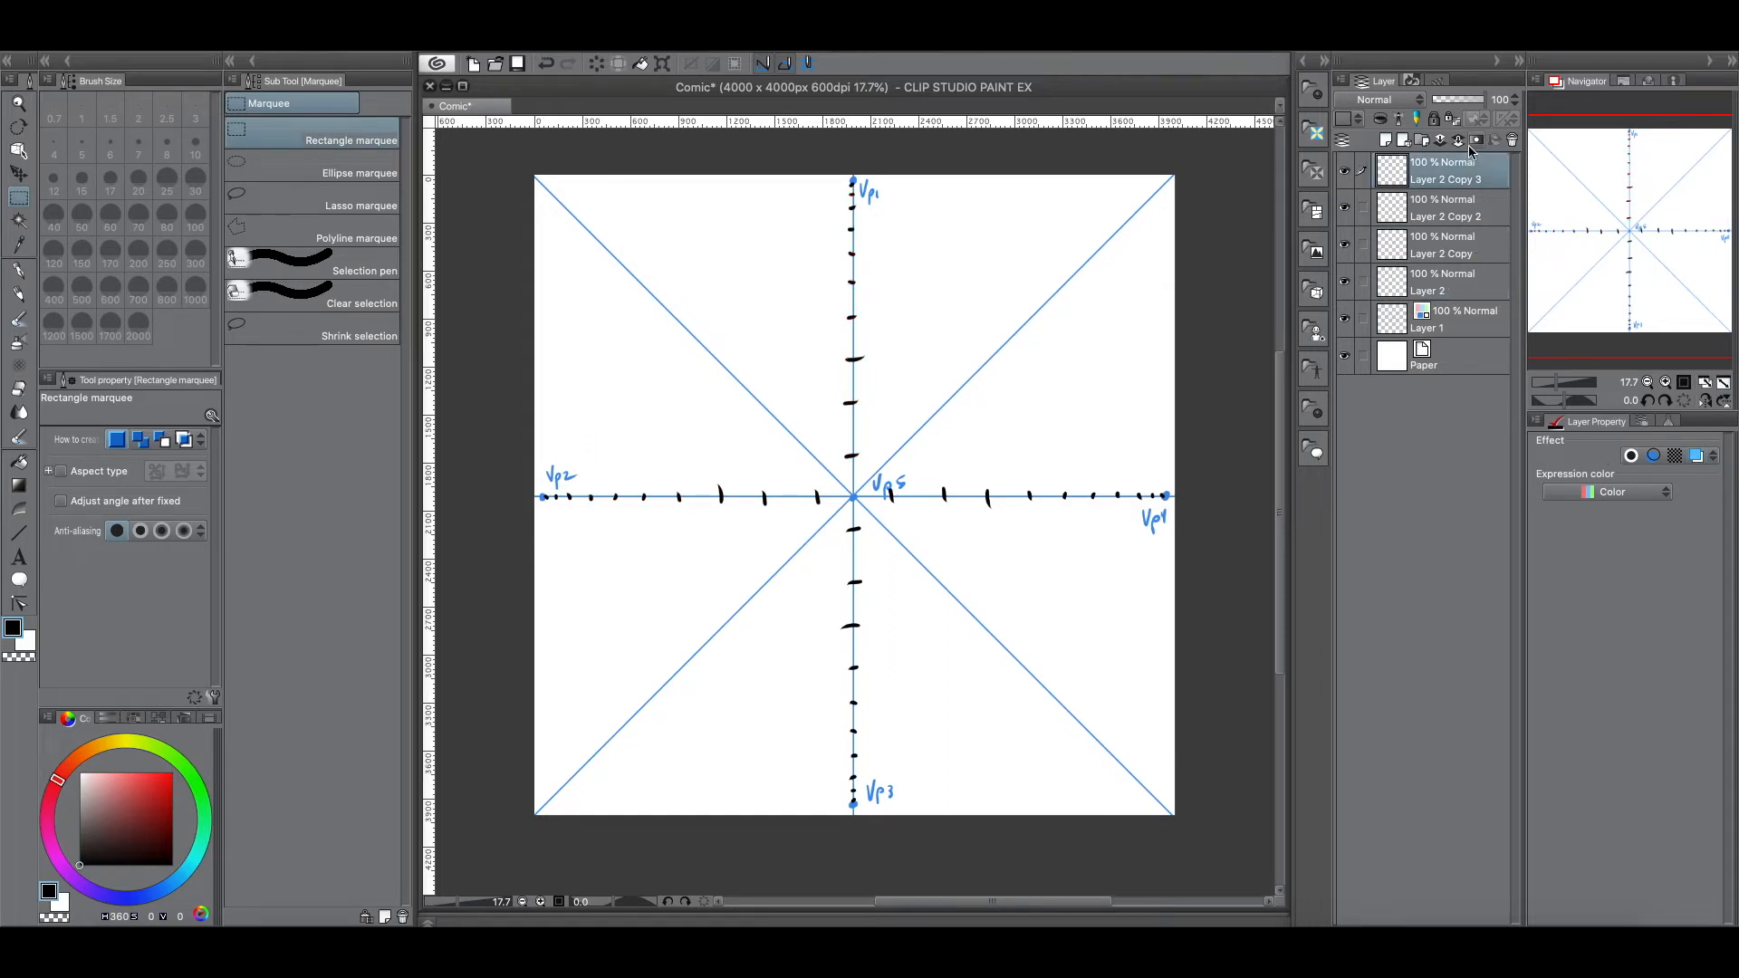
pyautogui.click(1461, 141)
pyautogui.click(1461, 141)
pyautogui.click(1461, 141)
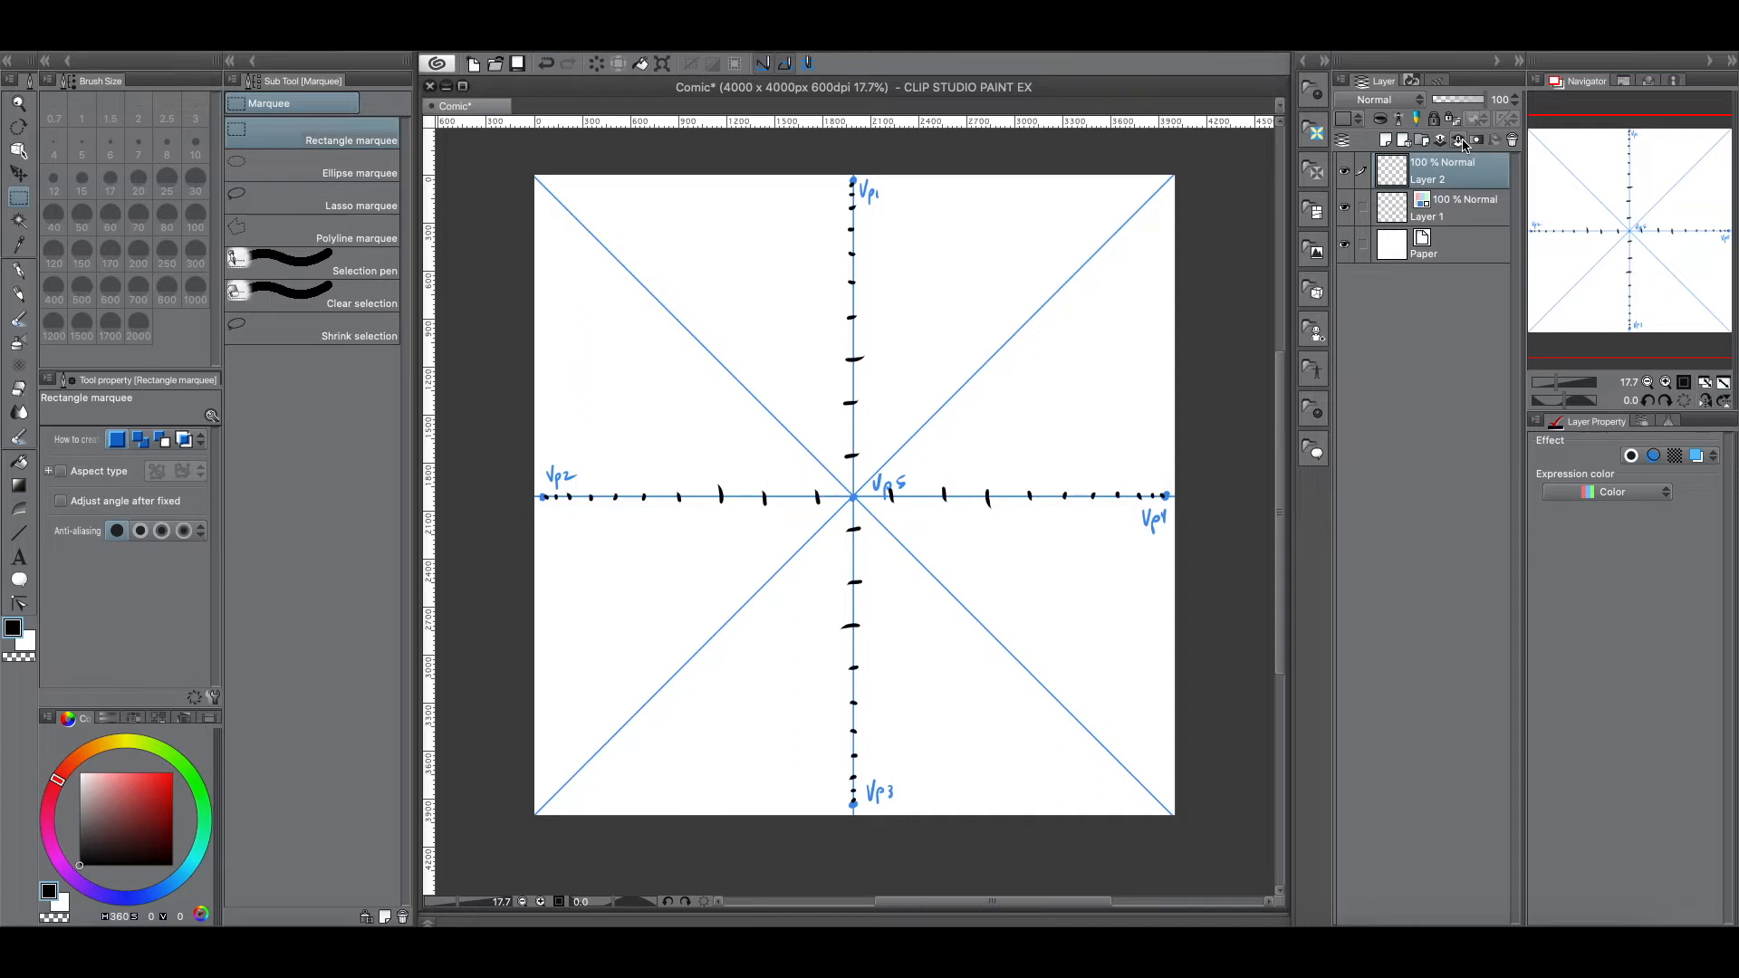
# Step: Apply a pure red layer color to the merged Layer 2 and return the drawing color to black
pyautogui.click(1697, 455)
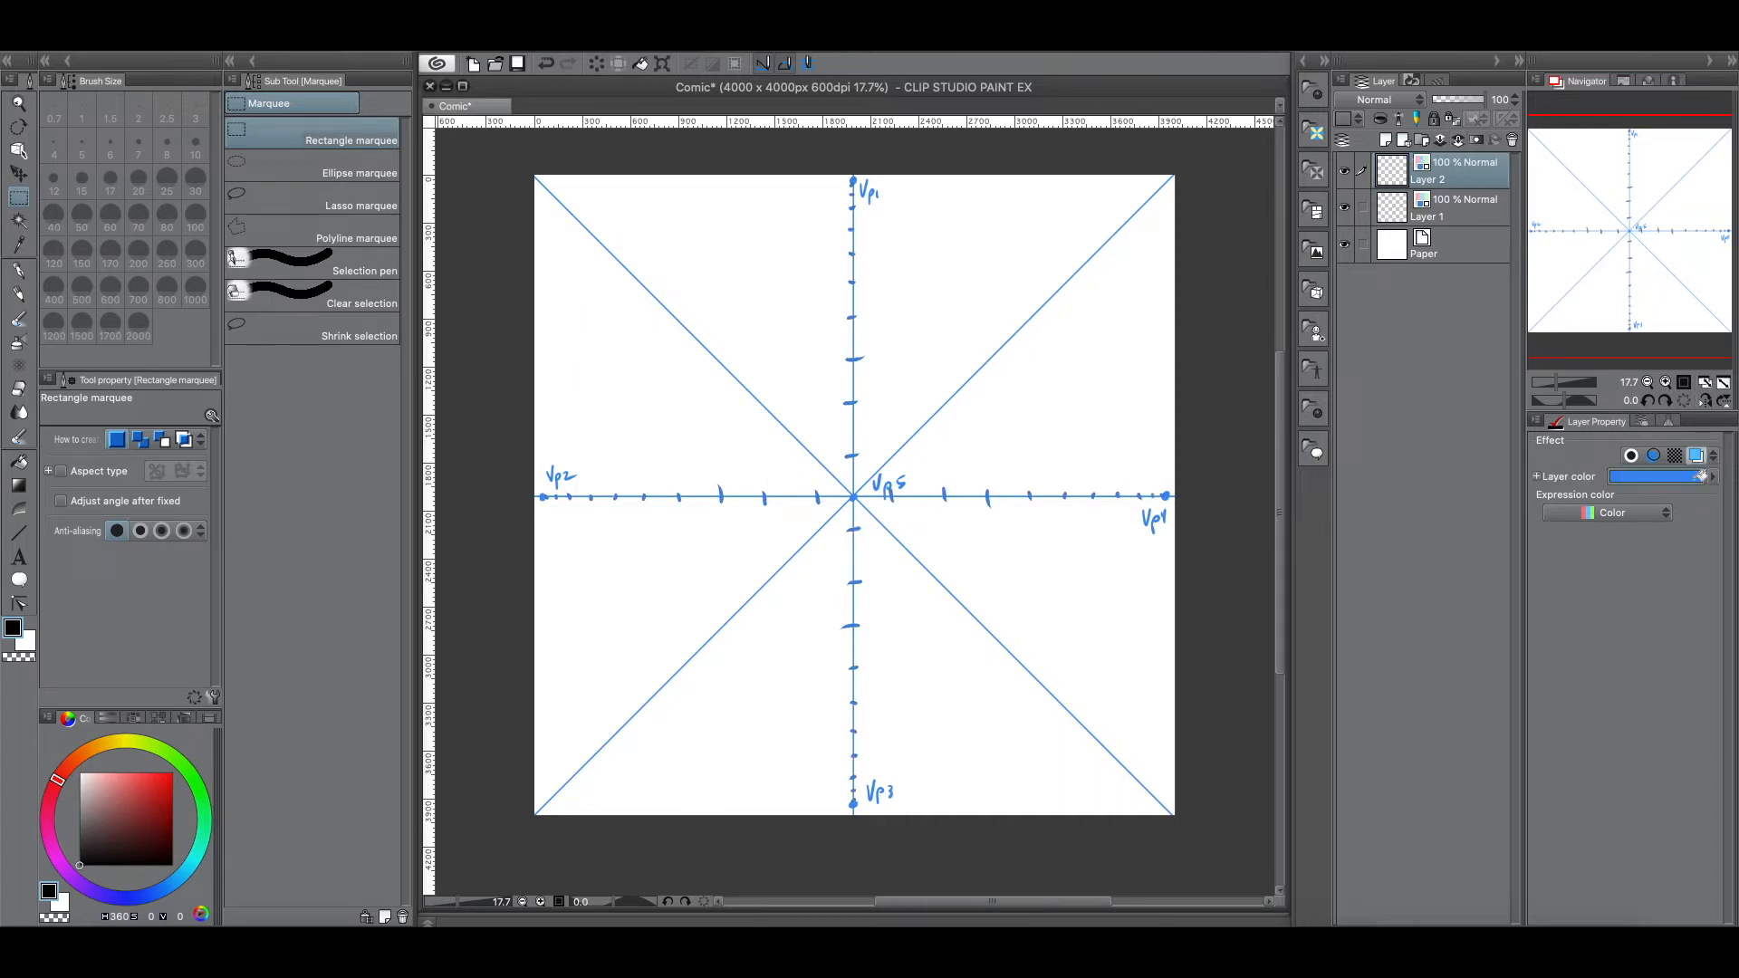
pyautogui.click(172, 775)
pyautogui.click(1644, 476)
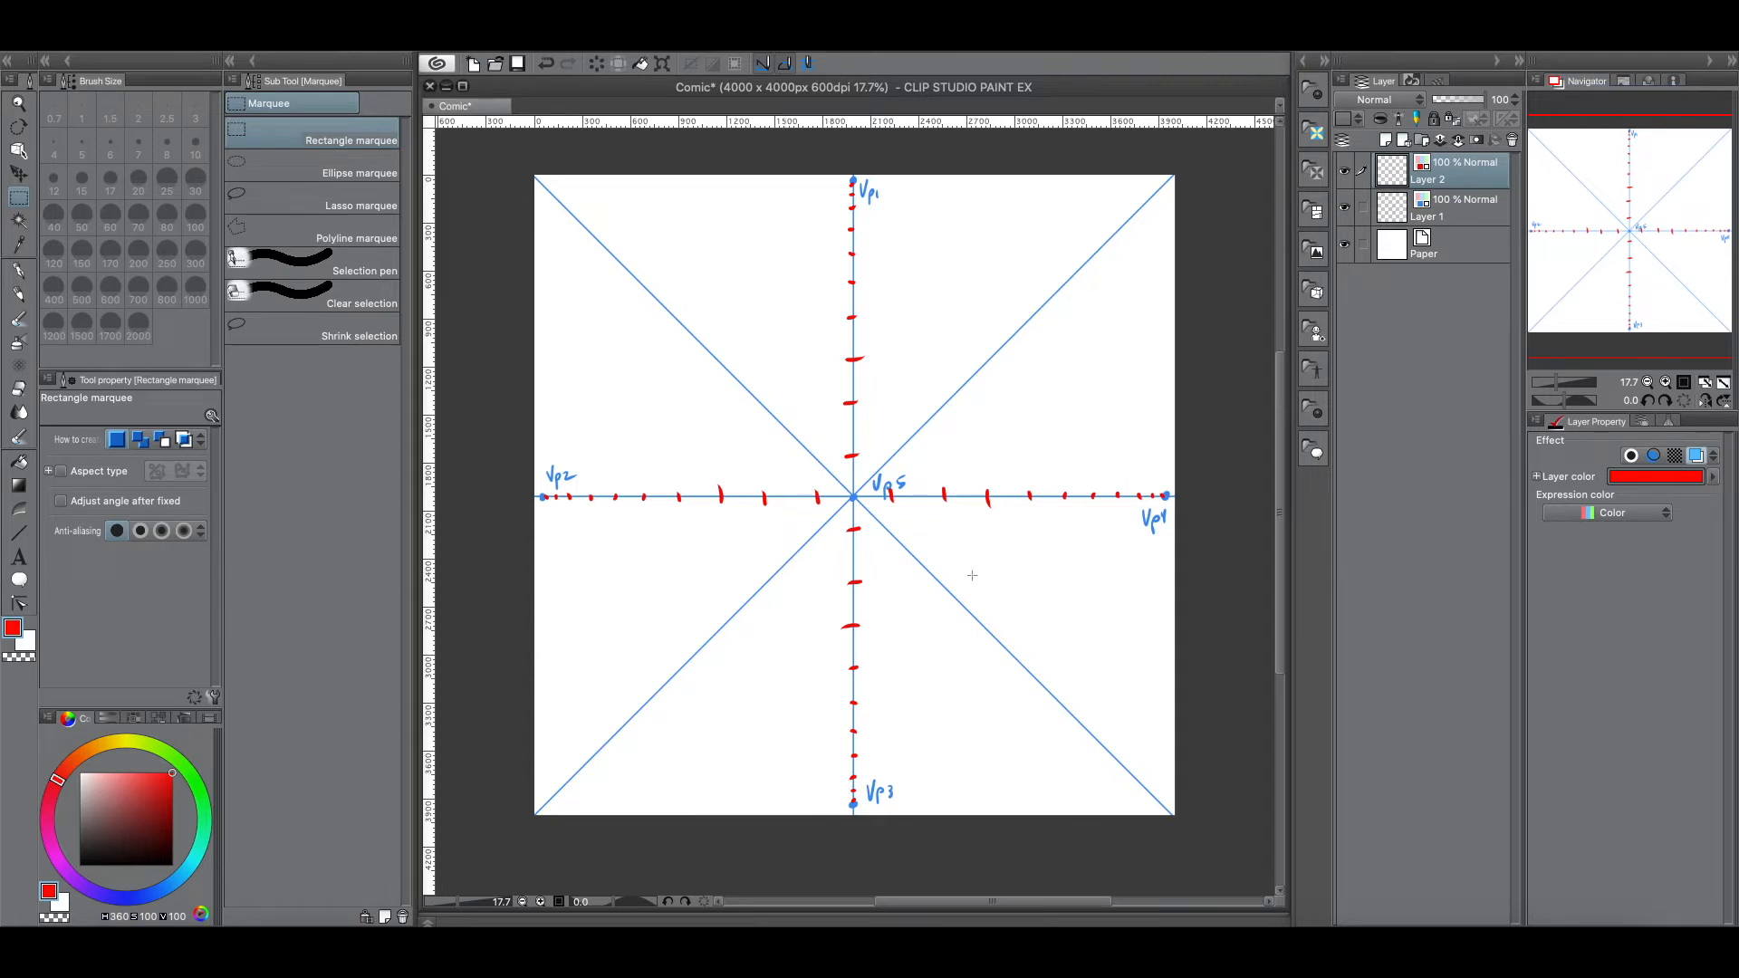
pyautogui.click(79, 865)
# Step: Lower the opacity of Layer 2 to 42% and of Layer 1 to 44%
pyautogui.click(1455, 100)
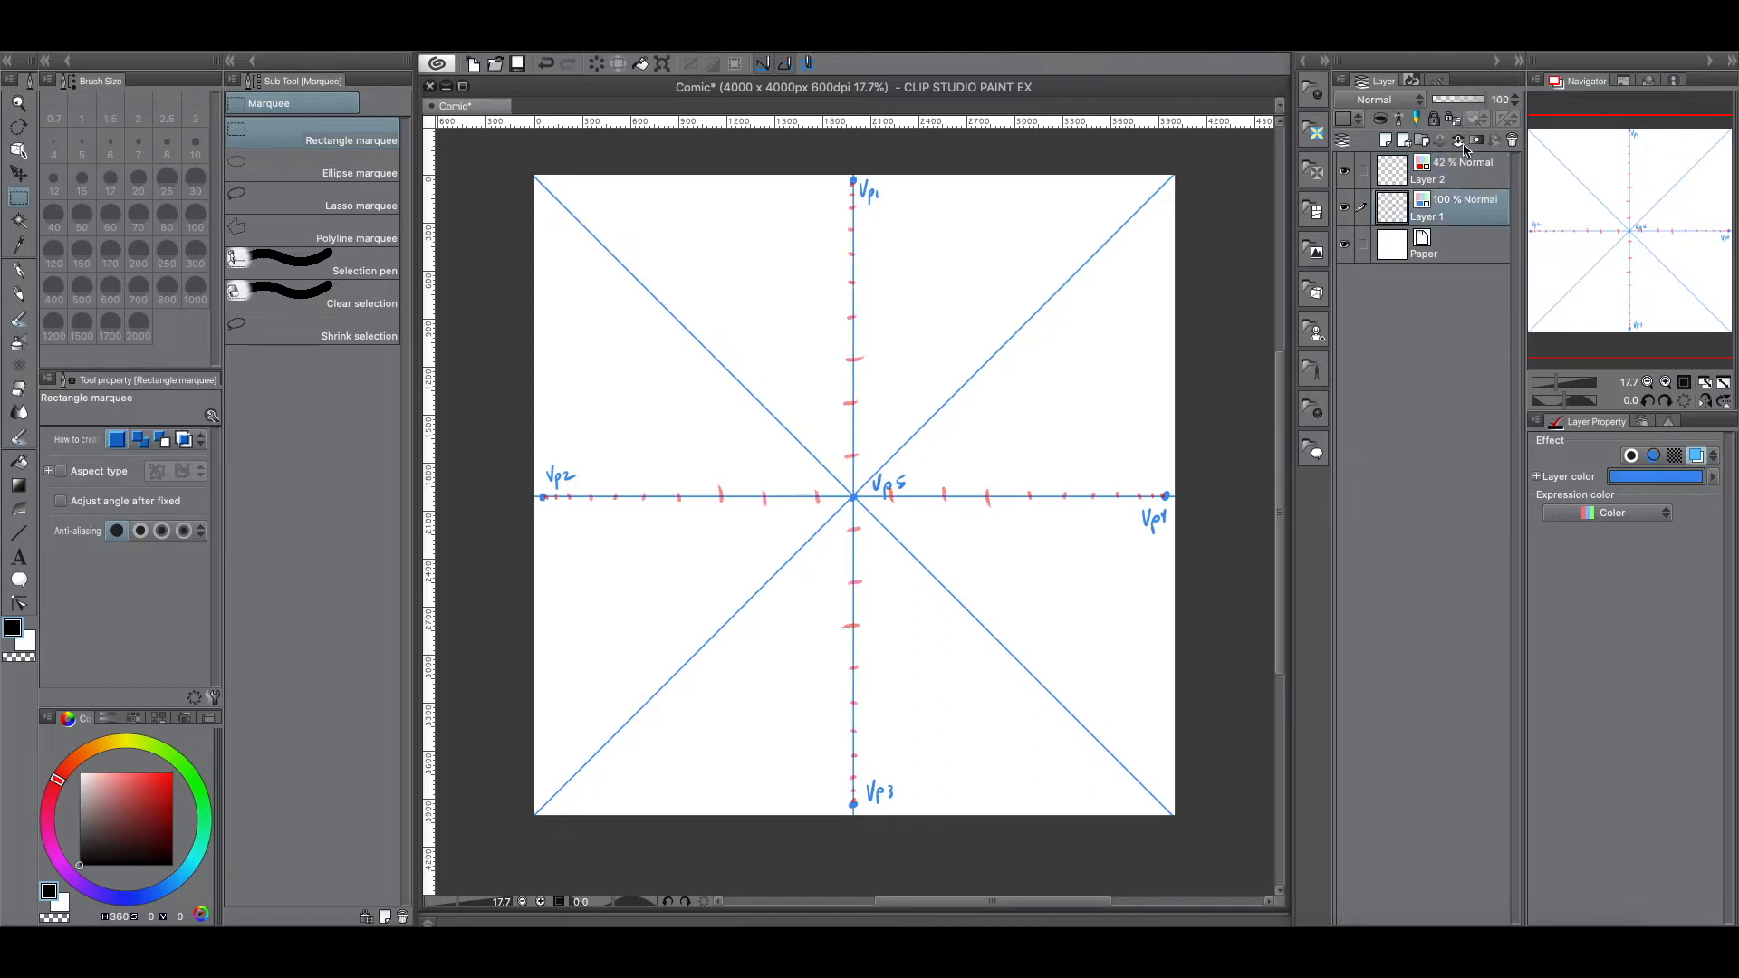
pyautogui.click(1454, 213)
pyautogui.click(1455, 102)
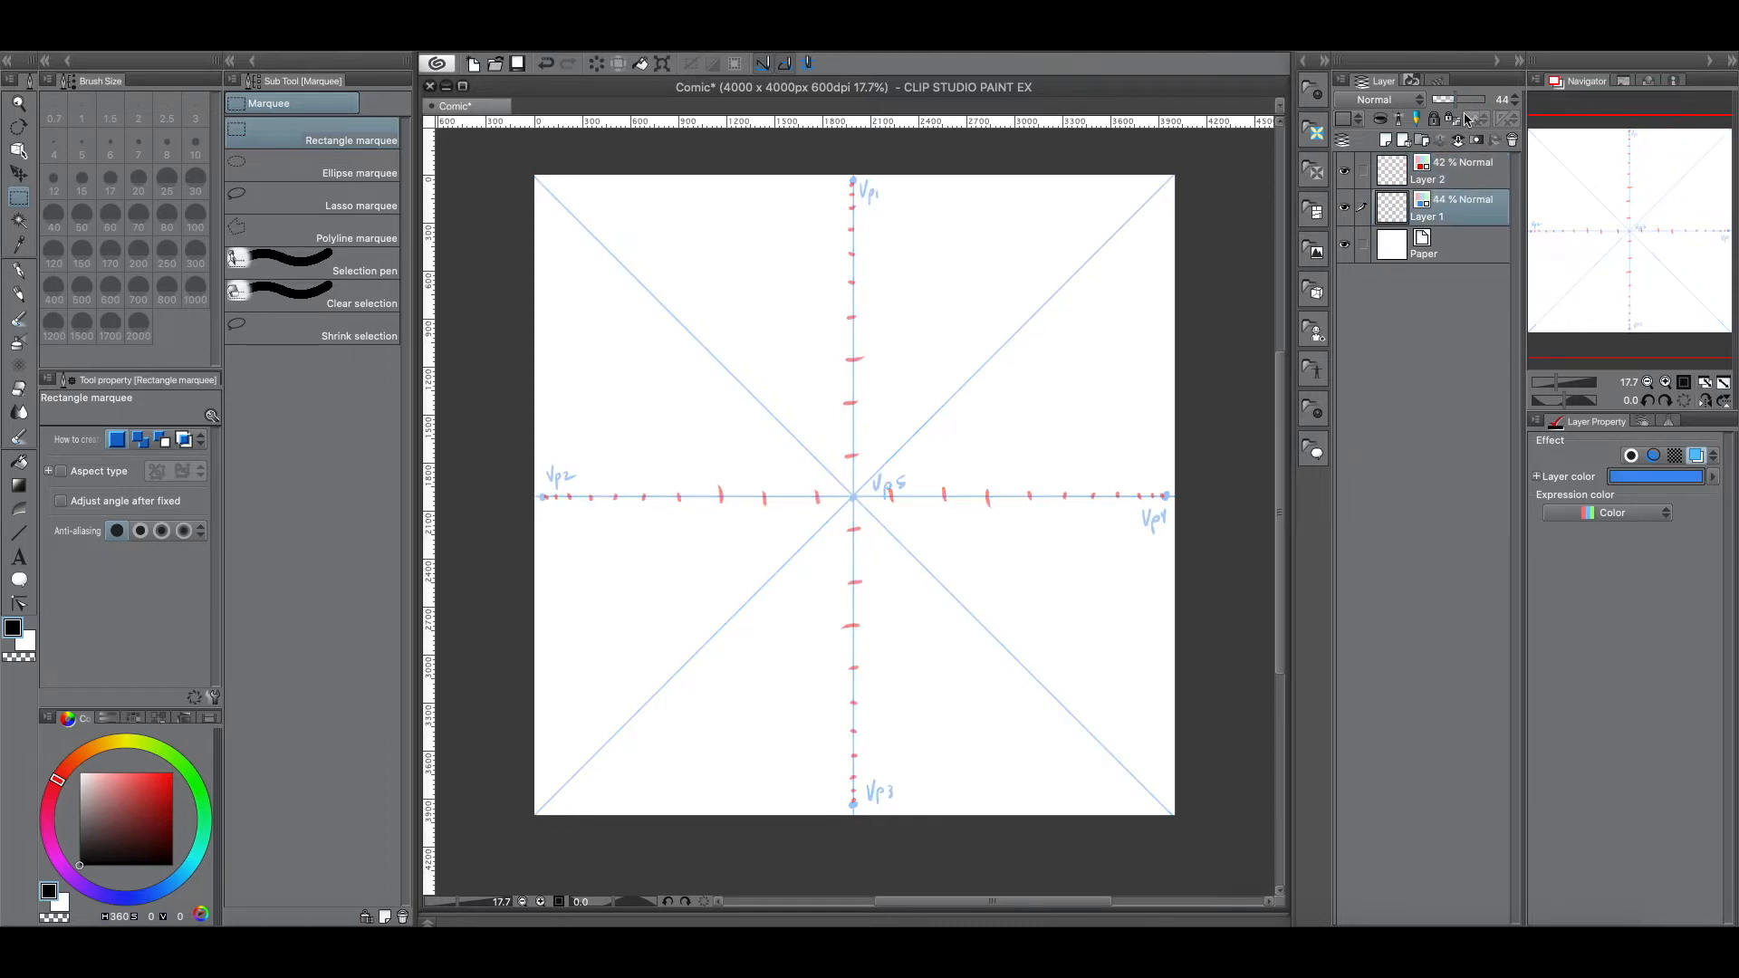
# Step: Add a new layer above Layer 2 and draw black straight lines of size 10 along the full horizontal and vertical axes
pyautogui.click(1458, 174)
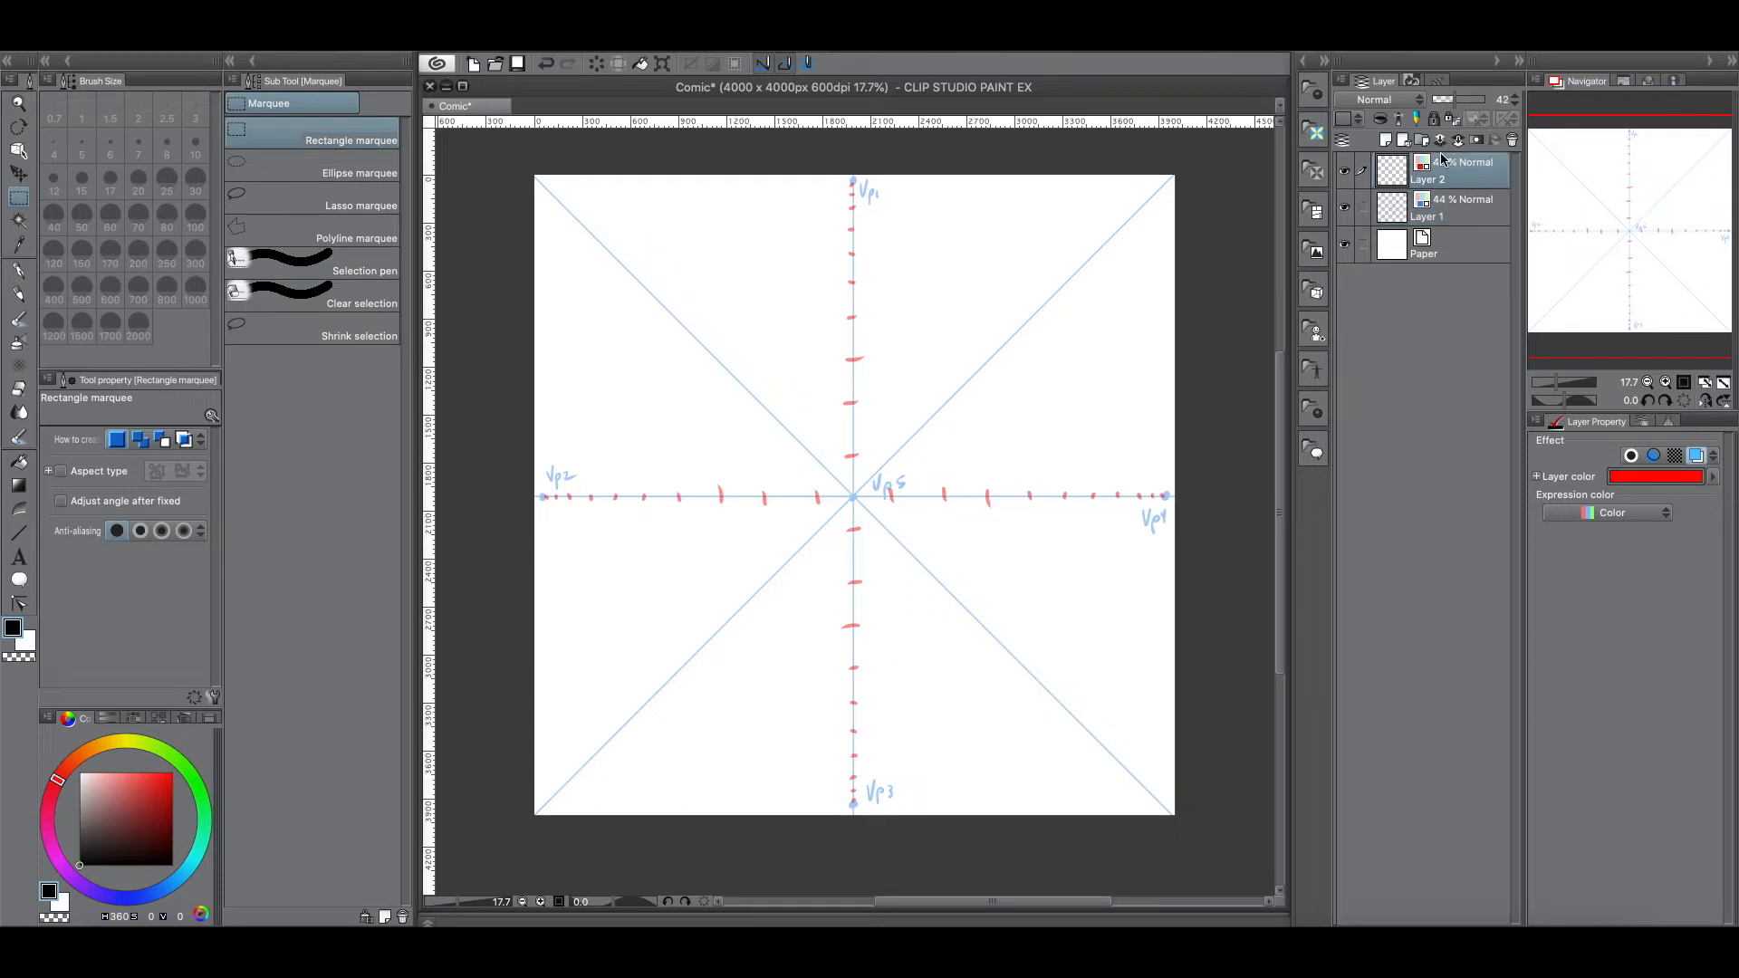
pyautogui.click(1387, 140)
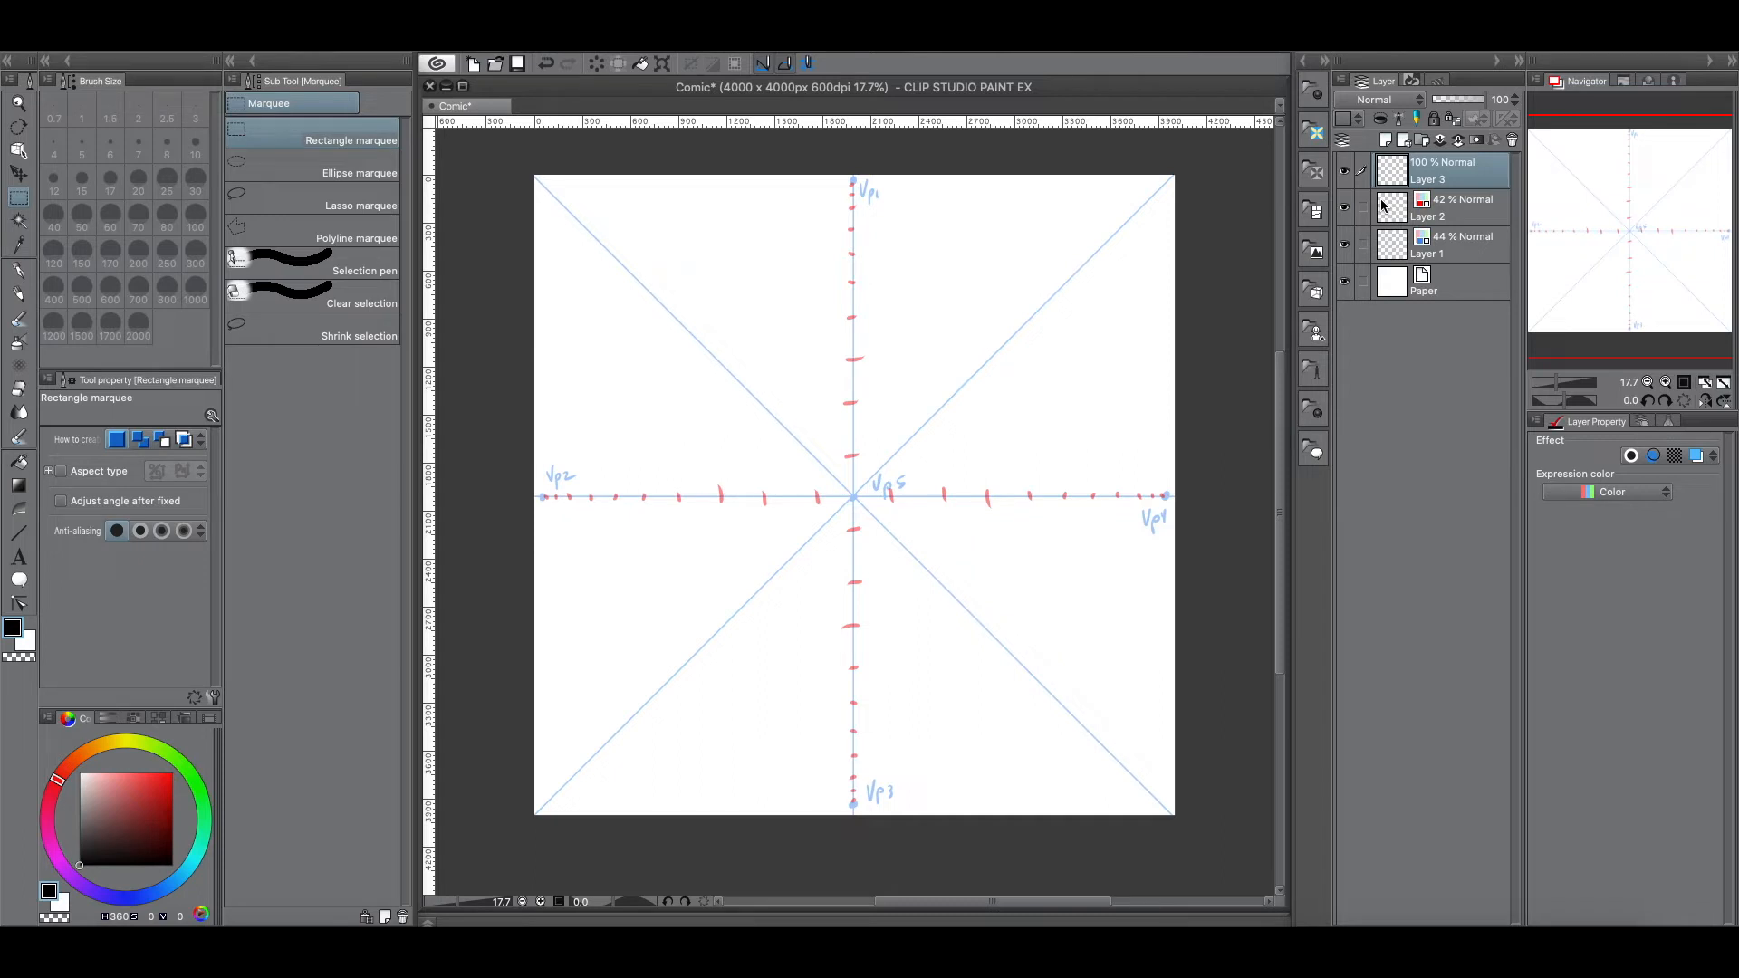
pyautogui.click(20, 533)
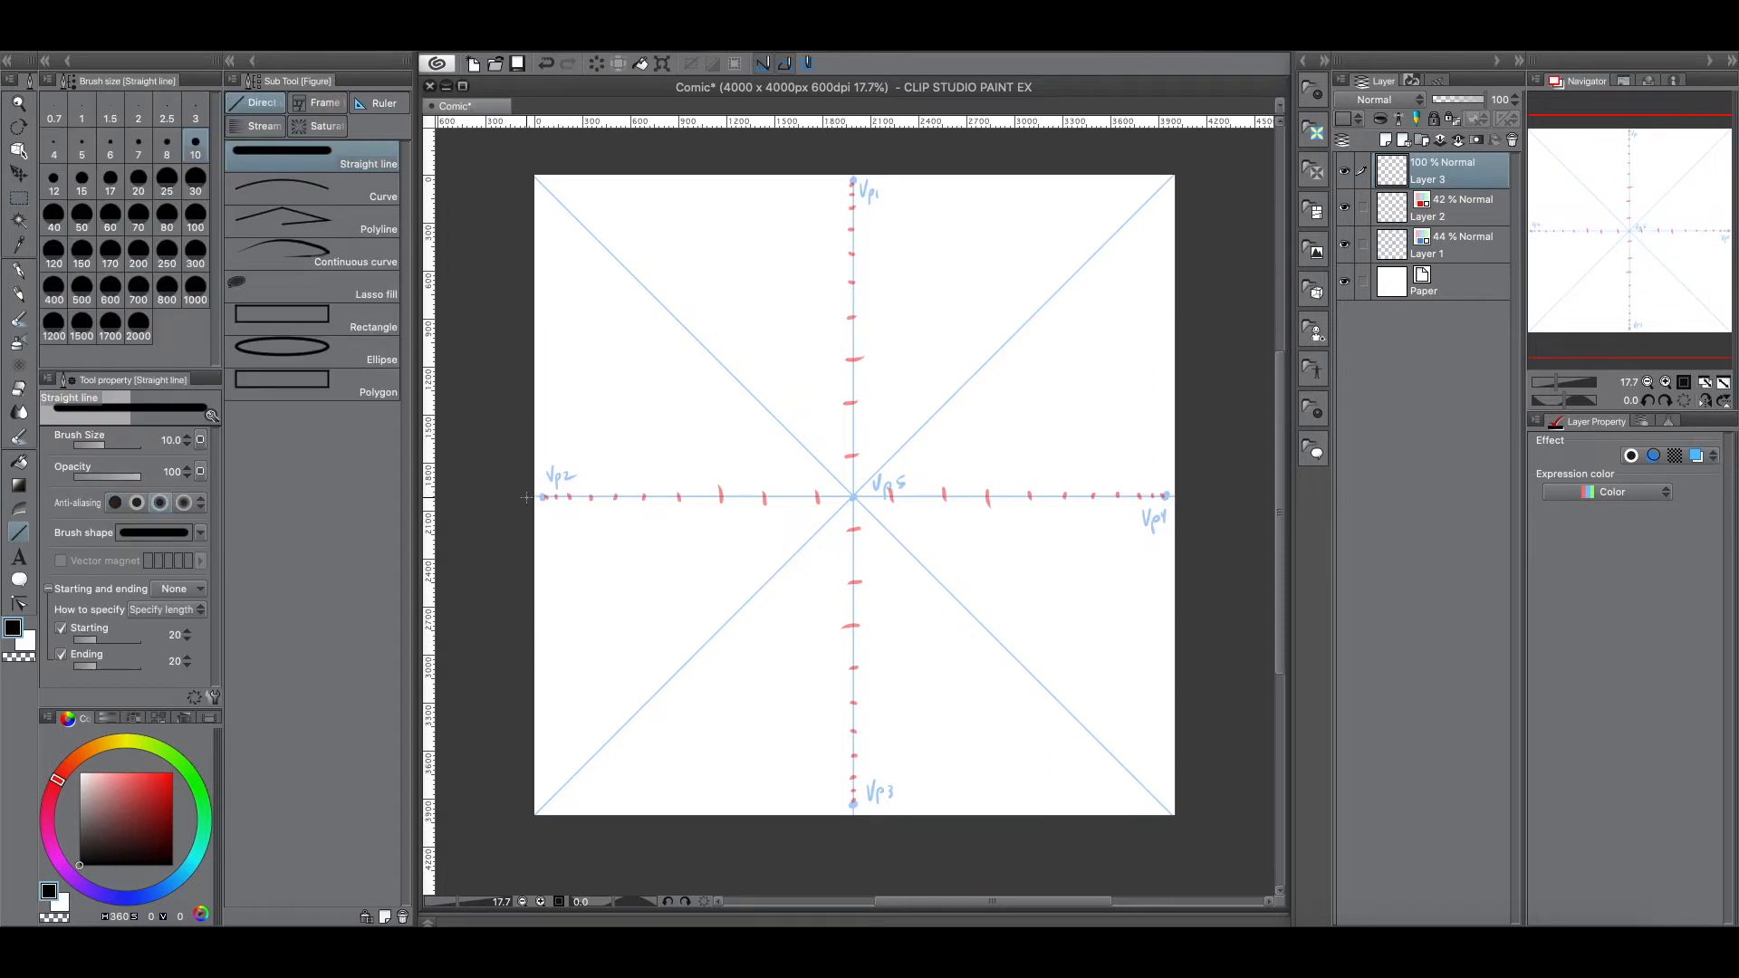
pyautogui.moveTo(530, 497); pyautogui.dragTo(1152, 475)
pyautogui.press('shift')
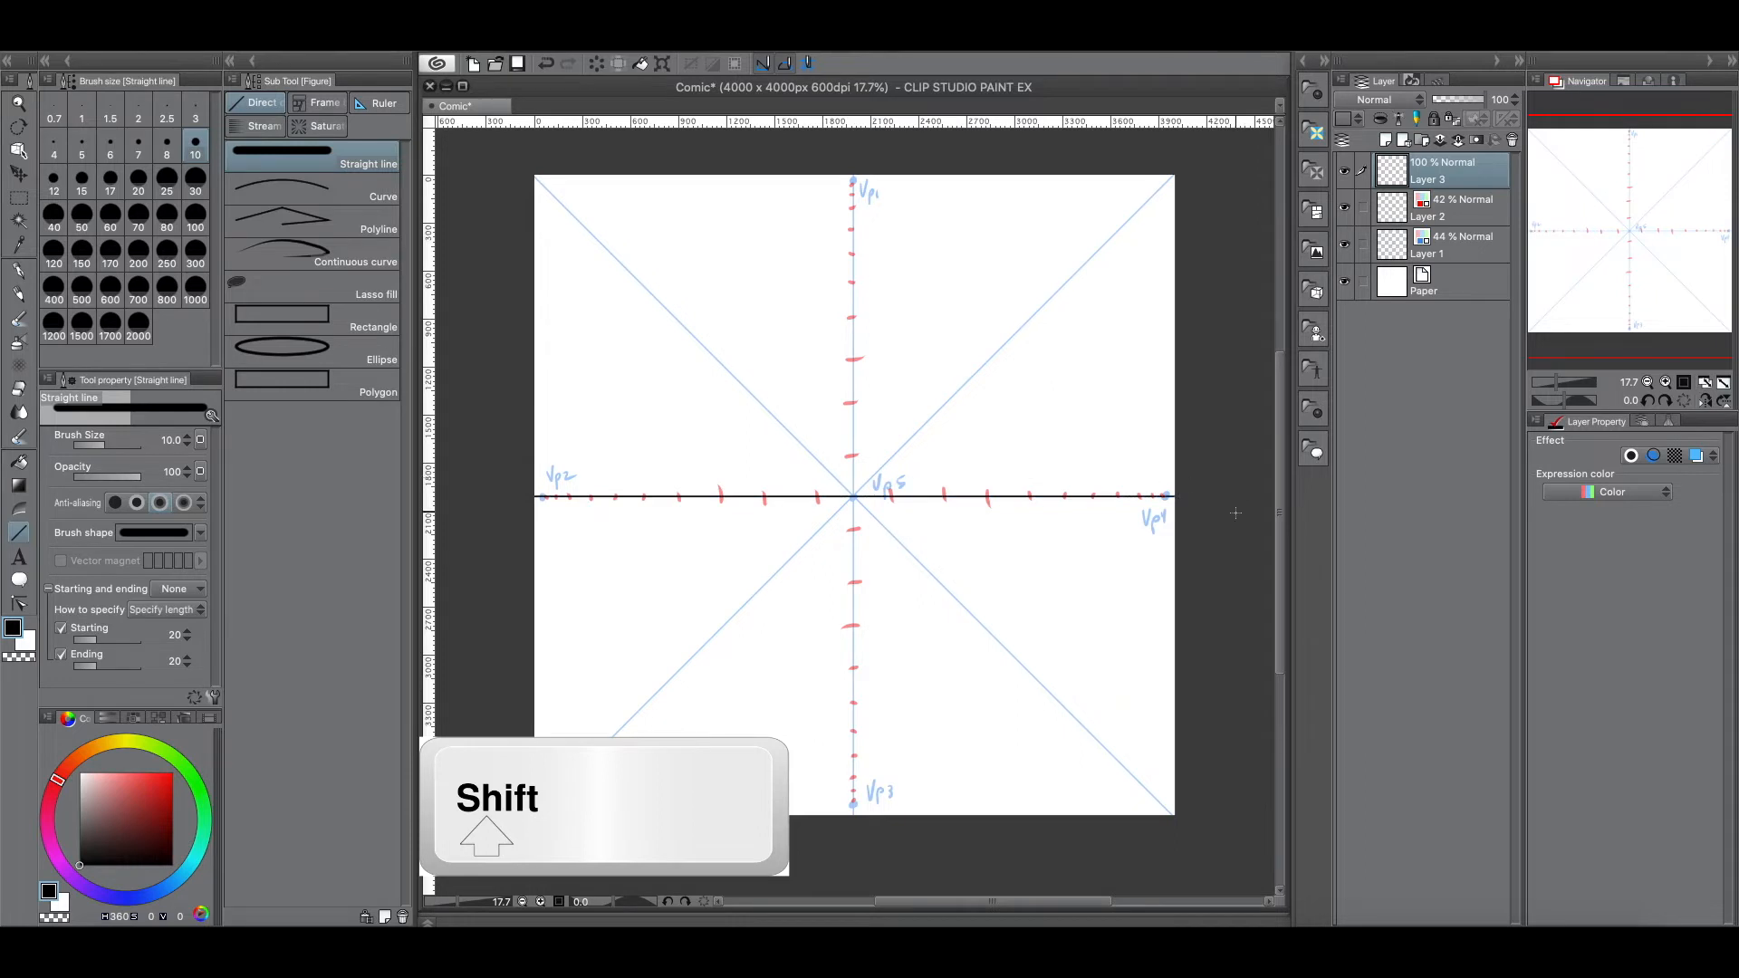
pyautogui.moveTo(853, 820); pyautogui.dragTo(920, 162)
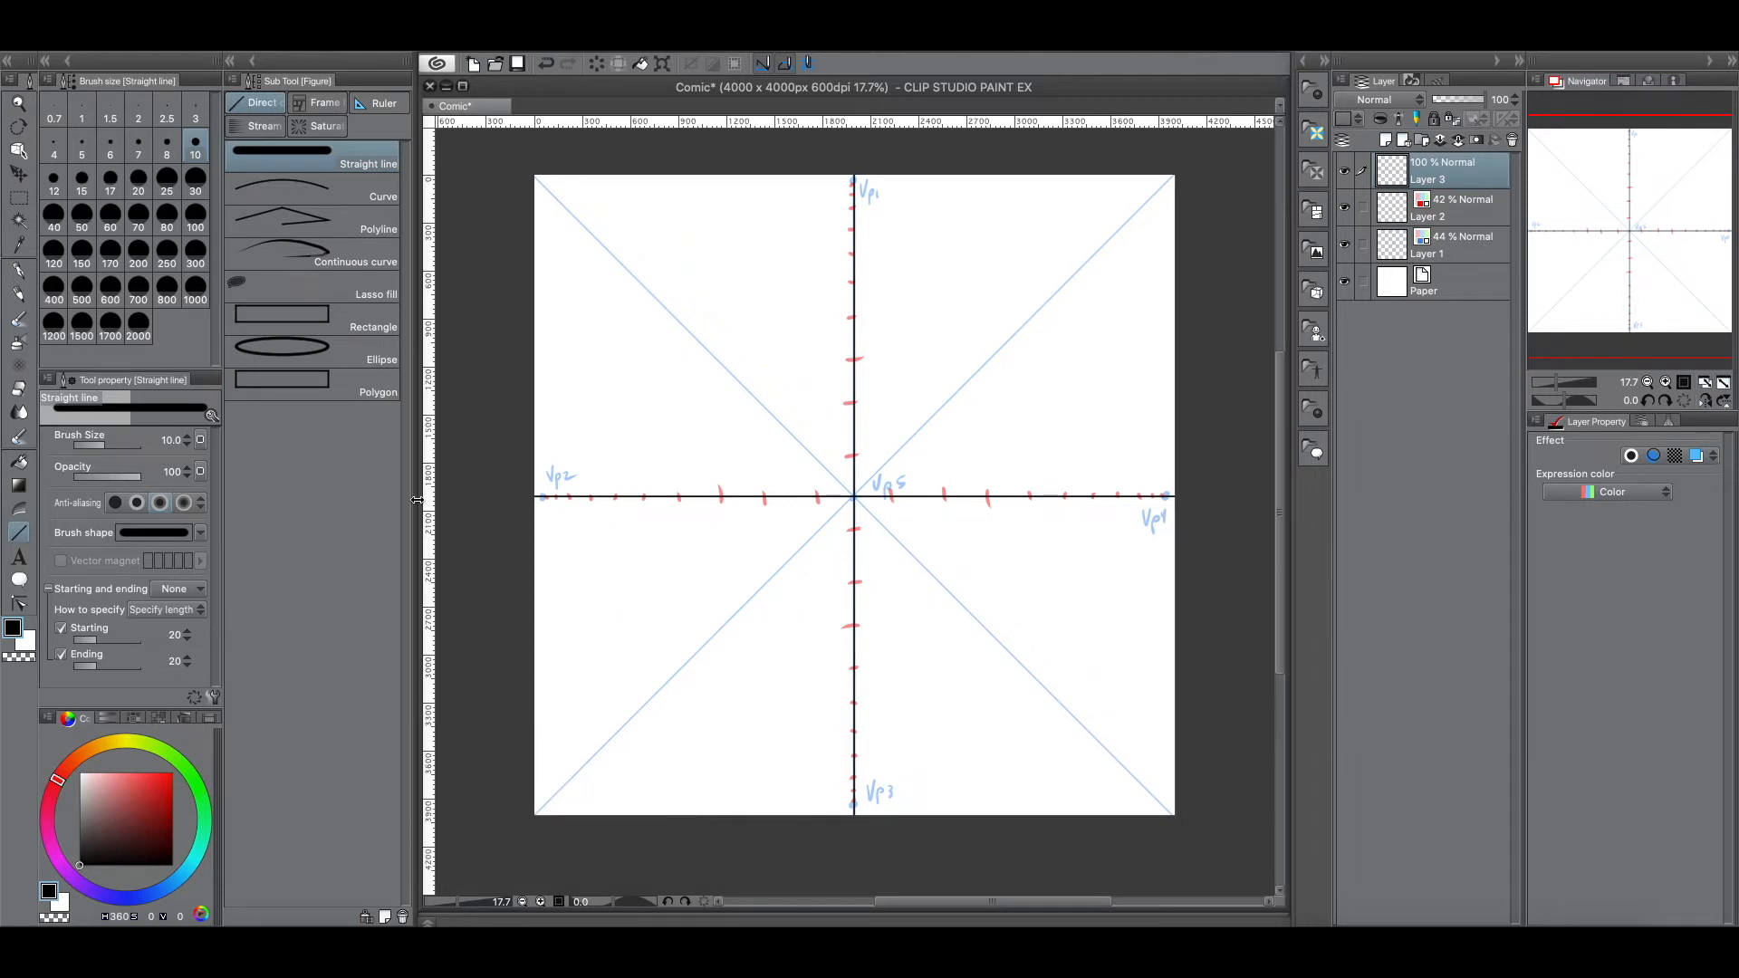
# Step: Activate the Curve figure tool with a brush size of 10
pyautogui.click(352, 203)
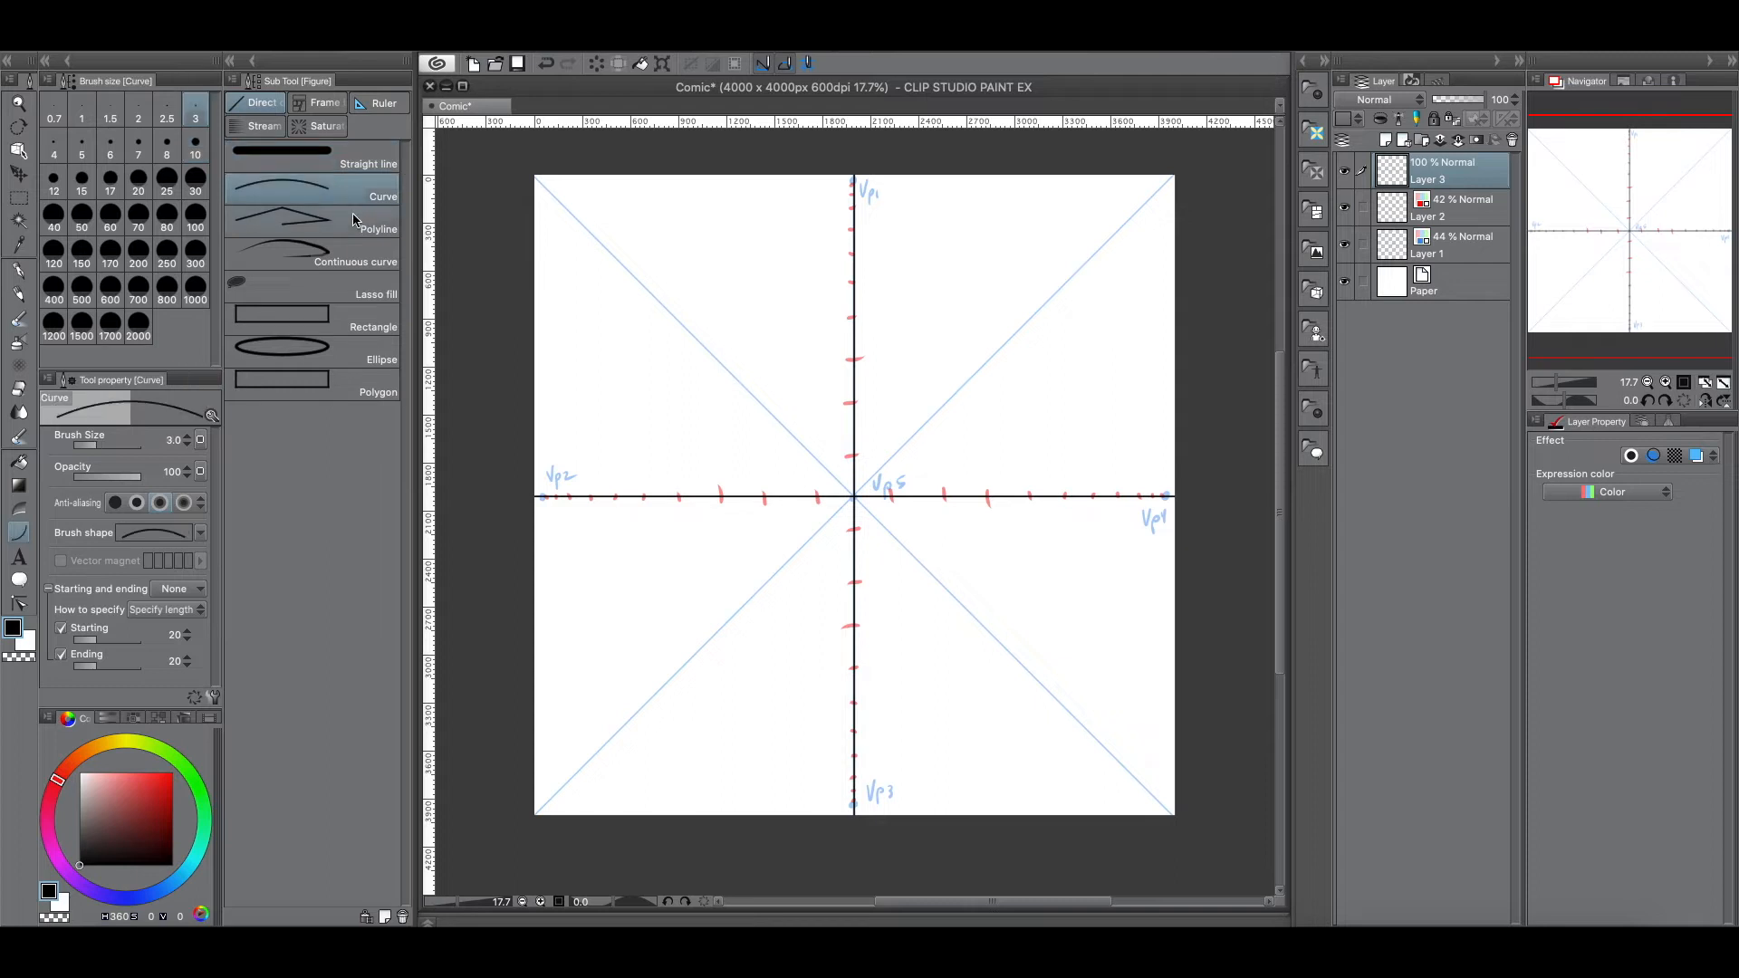
pyautogui.click(197, 148)
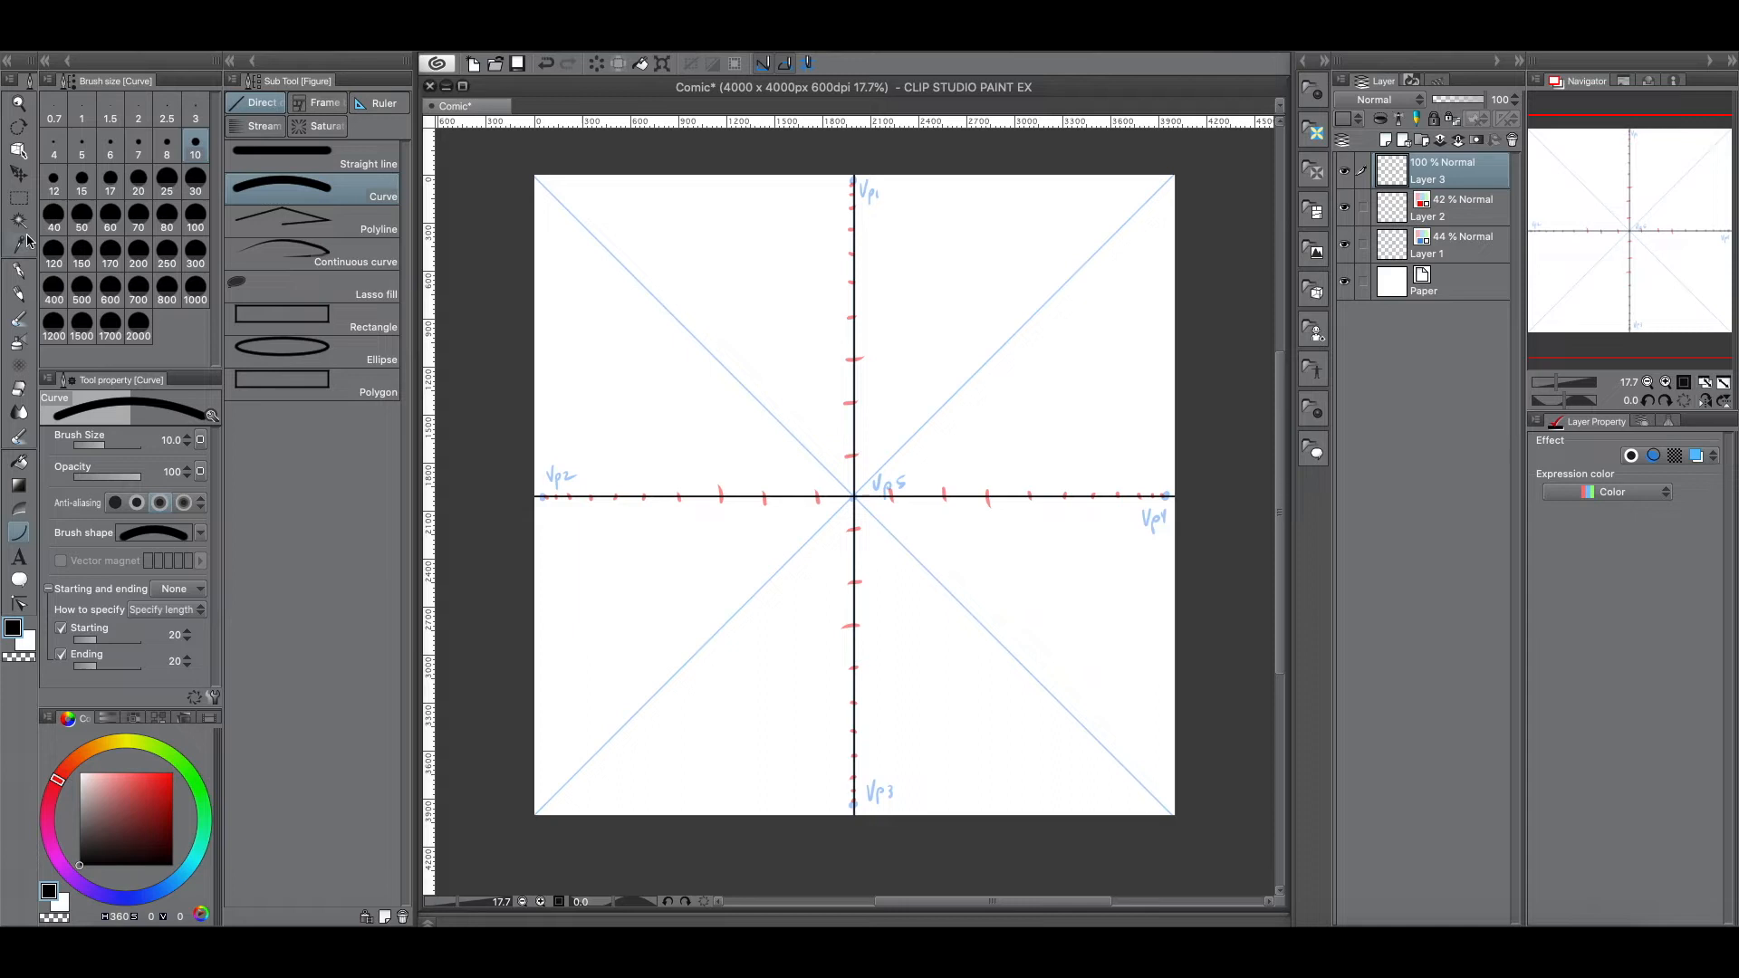
# Step: Sketch freehand trial curves with the G-pen around the ticks on the upper vertical axis, and undo them all
pyautogui.press('p')
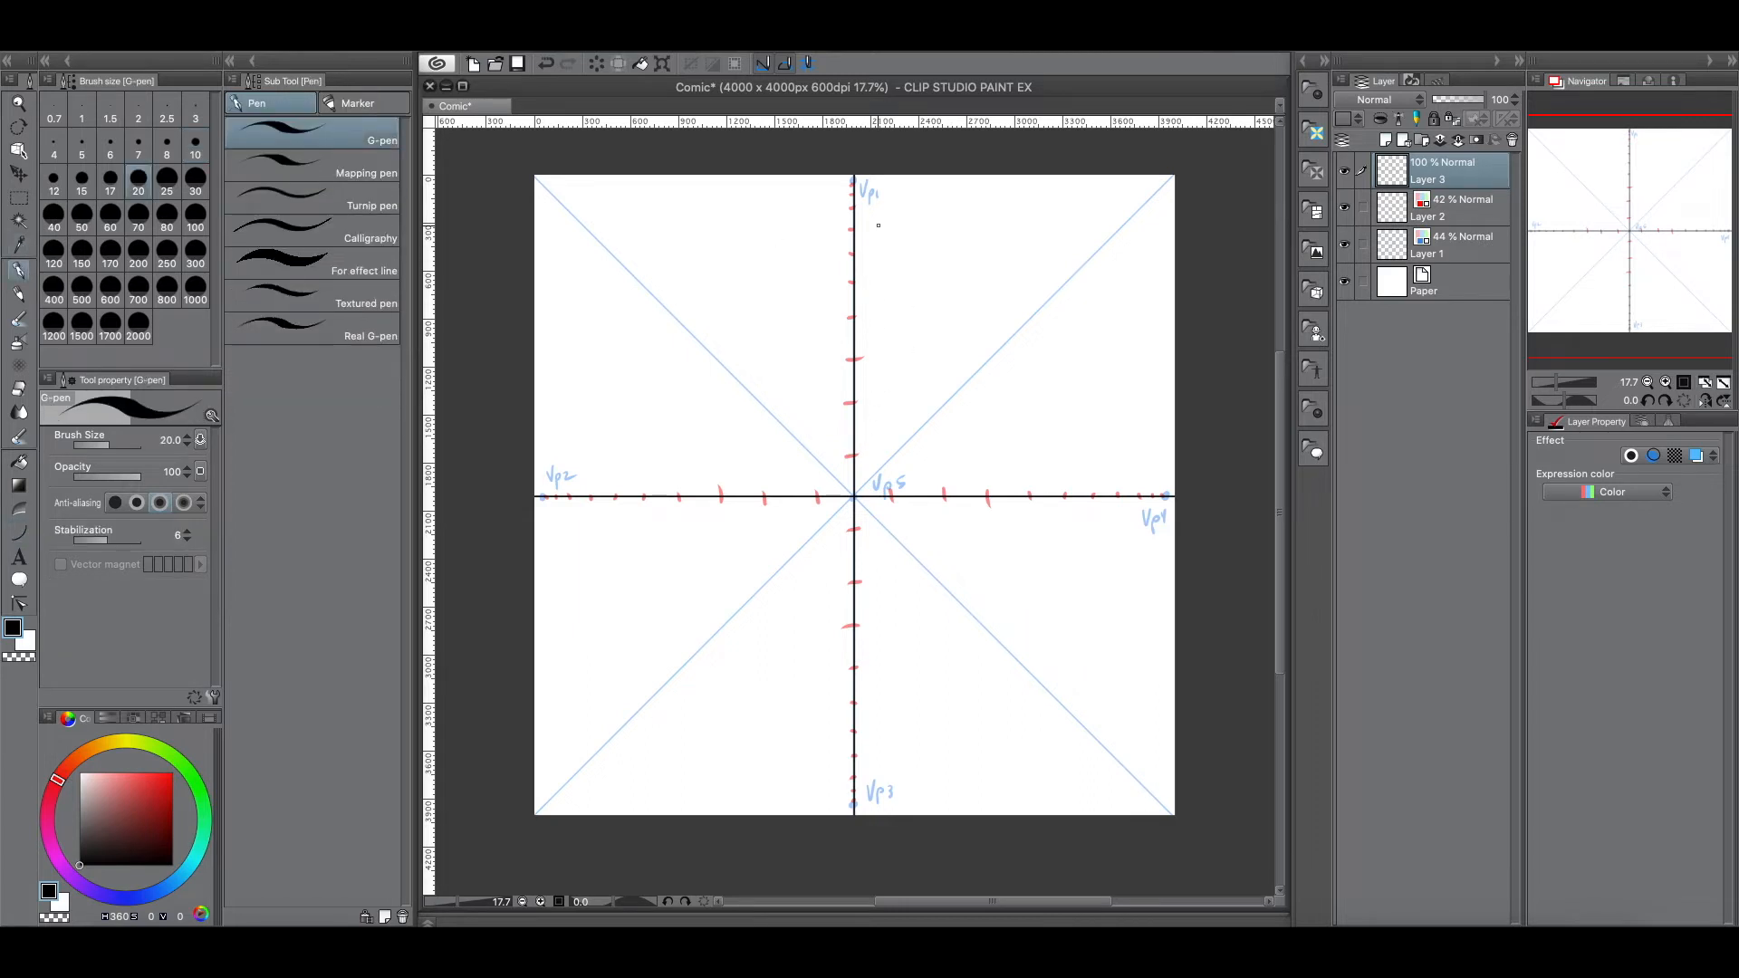
pyautogui.moveTo(879, 189)
pyautogui.mouseDown()
pyautogui.moveTo(894, 338)
pyautogui.moveTo(869, 462)
pyautogui.moveTo(919, 457)
pyautogui.mouseUp()
pyautogui.moveTo(798, 413); pyautogui.dragTo(918, 414)
pyautogui.moveTo(804, 364); pyautogui.dragTo(906, 364)
pyautogui.moveTo(804, 320); pyautogui.dragTo(906, 323)
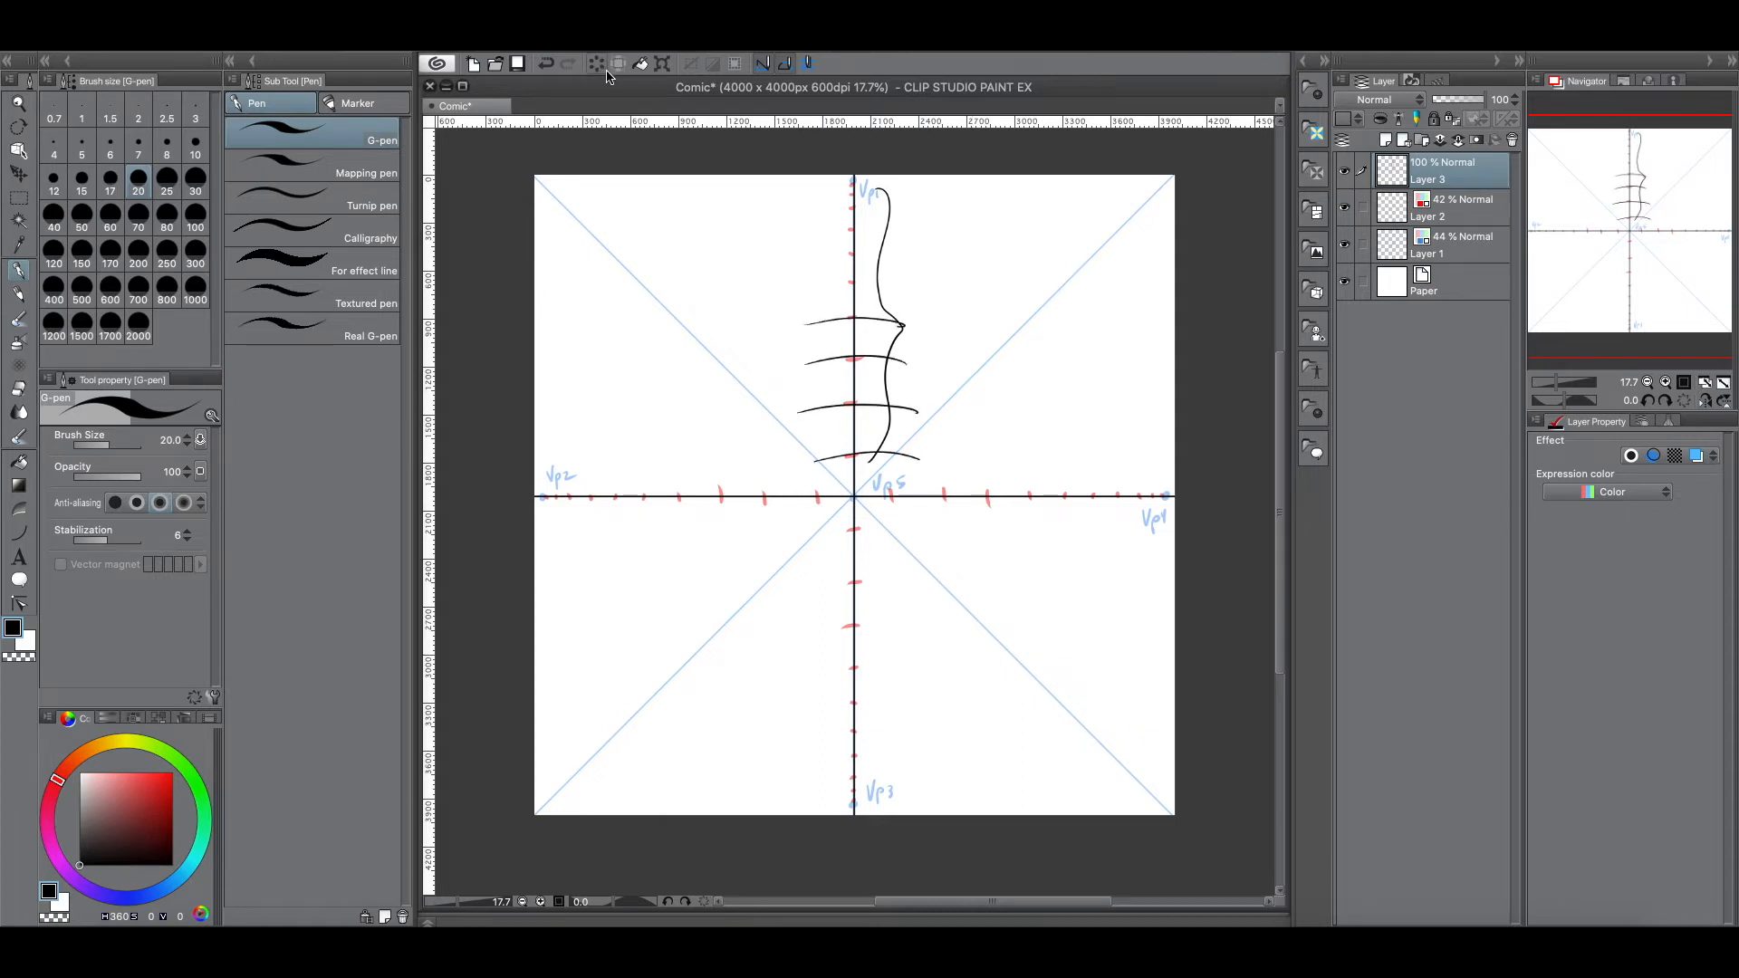
pyautogui.click(547, 64)
pyautogui.click(546, 64)
pyautogui.click(546, 65)
pyautogui.click(546, 65)
pyautogui.click(546, 64)
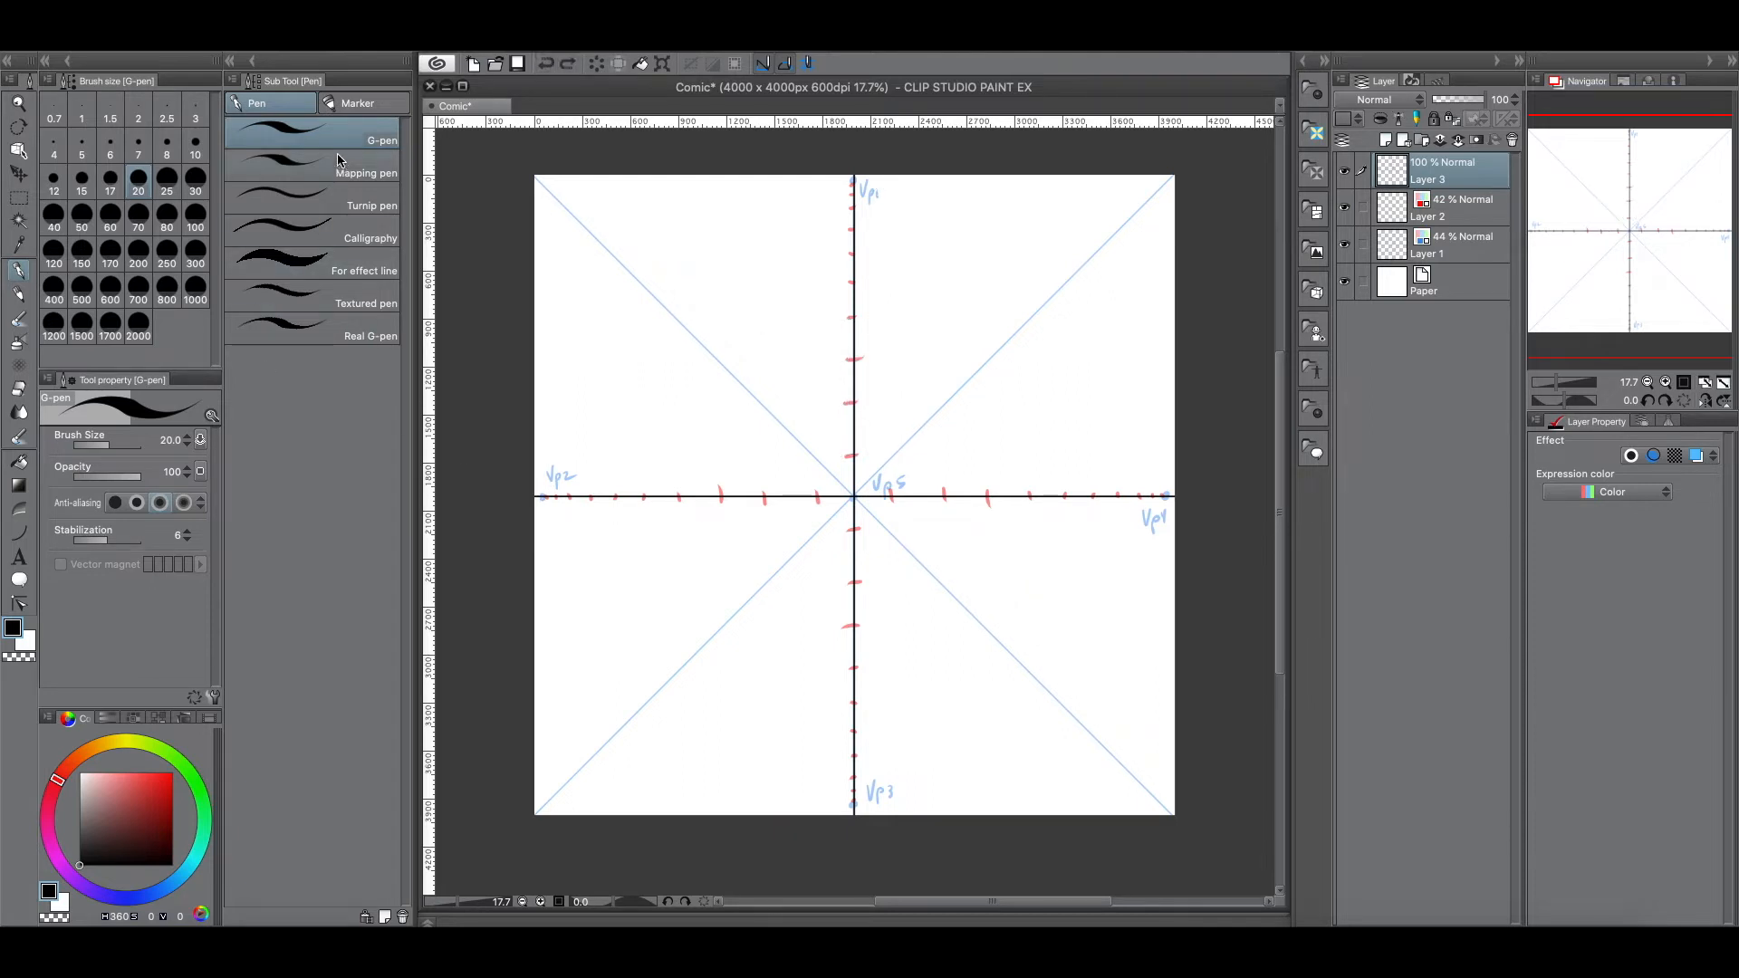
# Step: Draw size 10 black curves between Vp2 and the opposite vanishing point on the horizontal axis, passing through the vertical axis tick marks
pyautogui.click(19, 534)
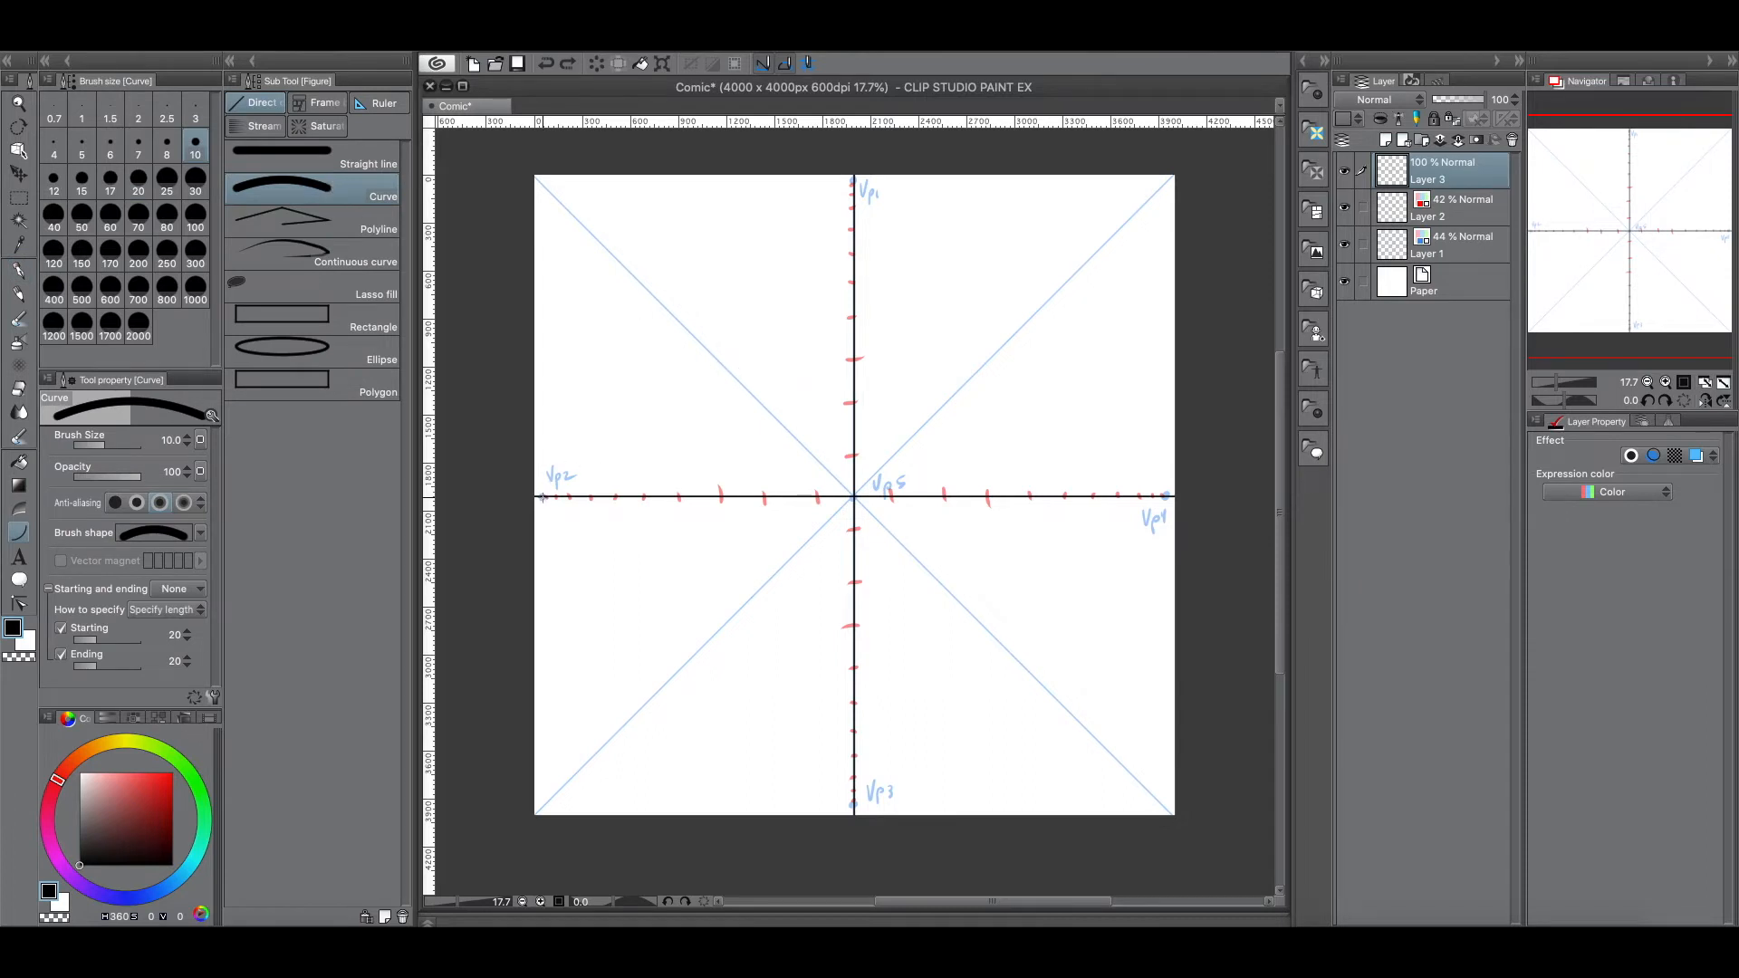
pyautogui.moveTo(546, 496)
pyautogui.mouseDown()
pyautogui.moveTo(920, 465)
pyautogui.moveTo(1165, 497)
pyautogui.mouseUp()
pyautogui.click(1165, 497)
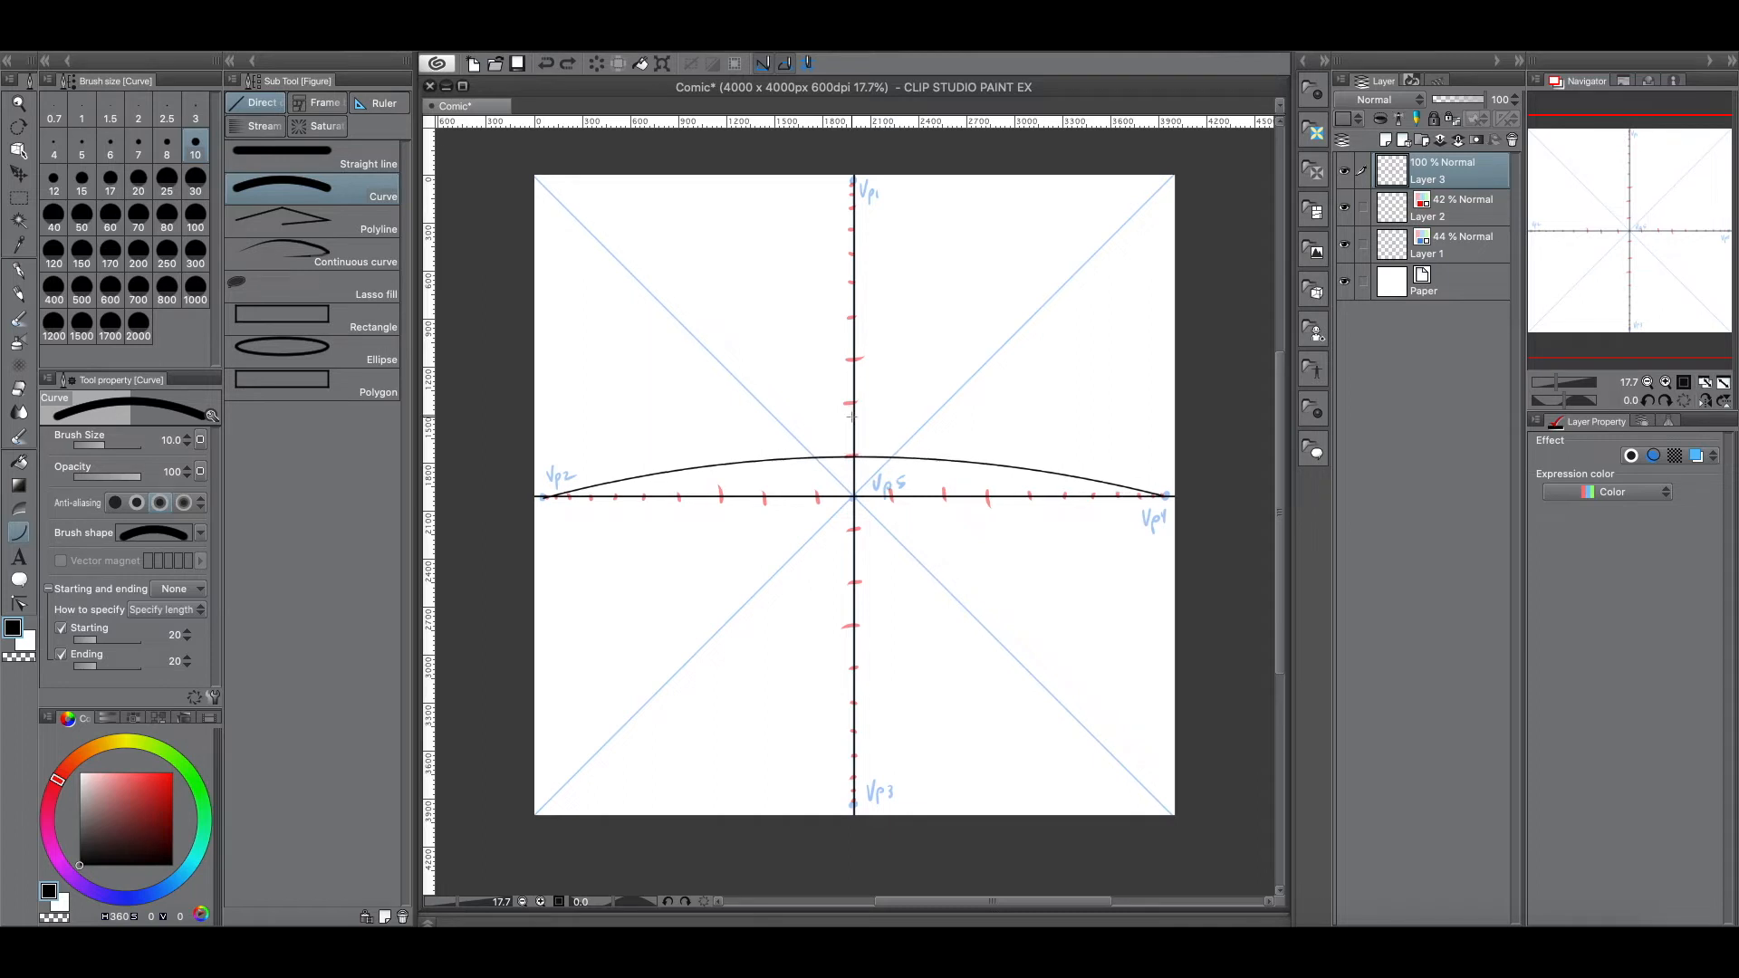
pyautogui.click(854, 415)
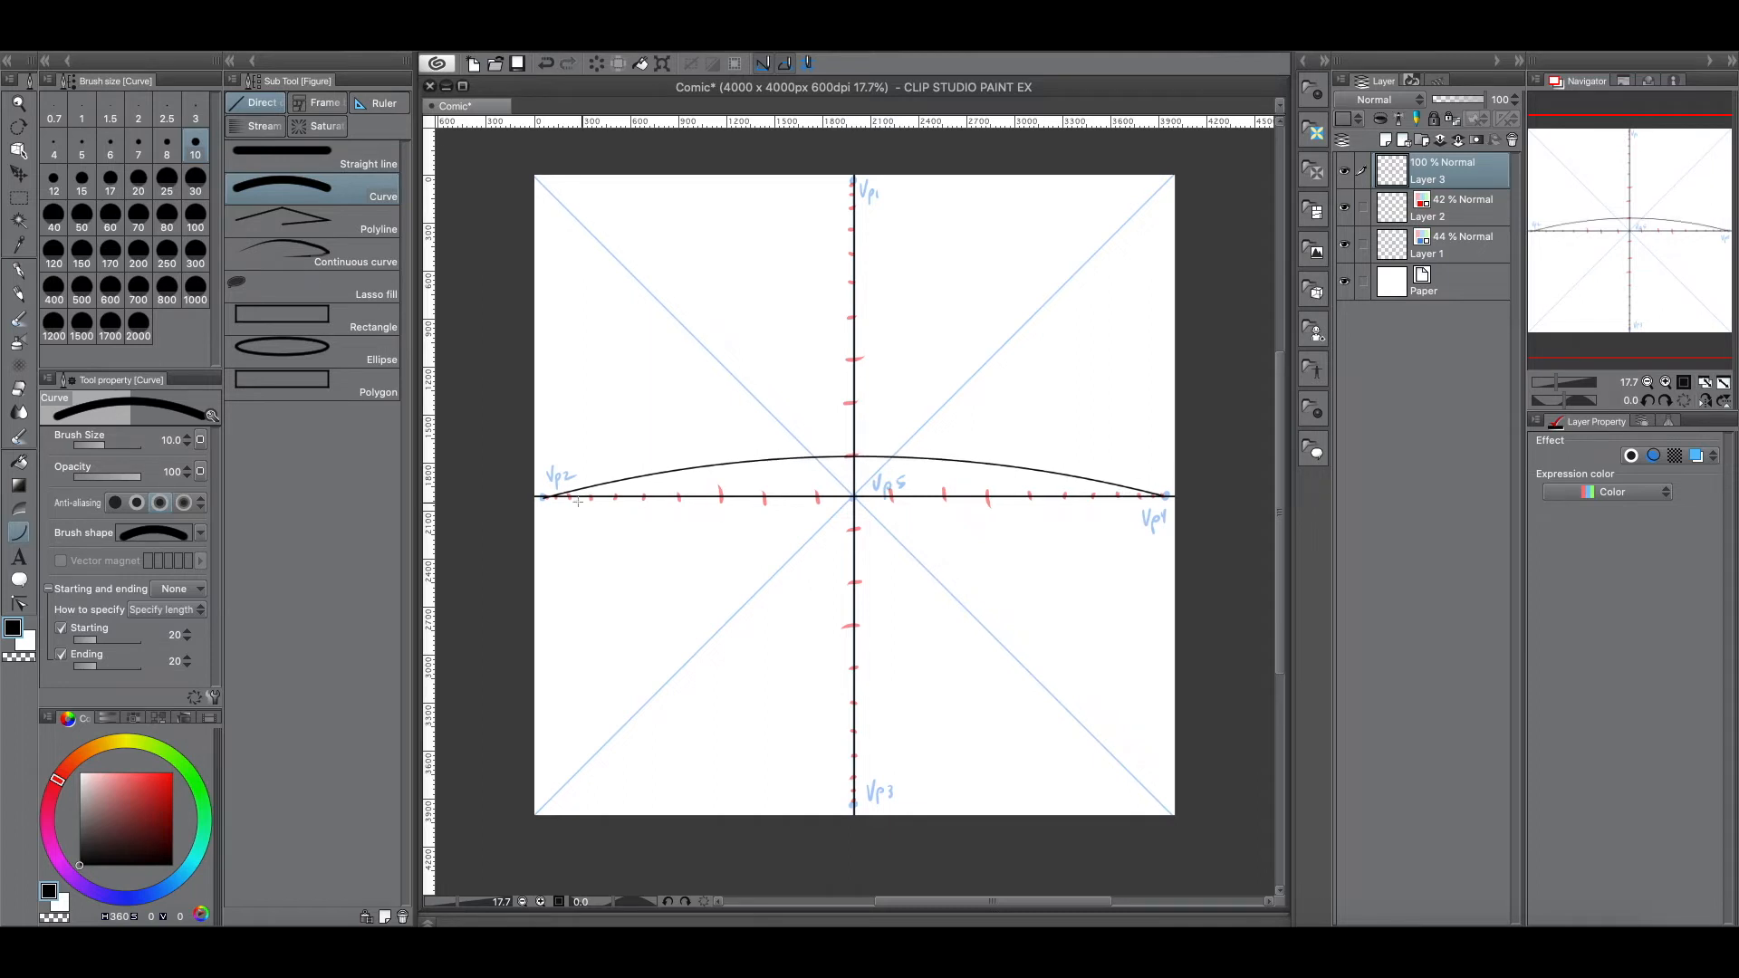
pyautogui.moveTo(578, 491); pyautogui.dragTo(1166, 496)
pyautogui.click(854, 309)
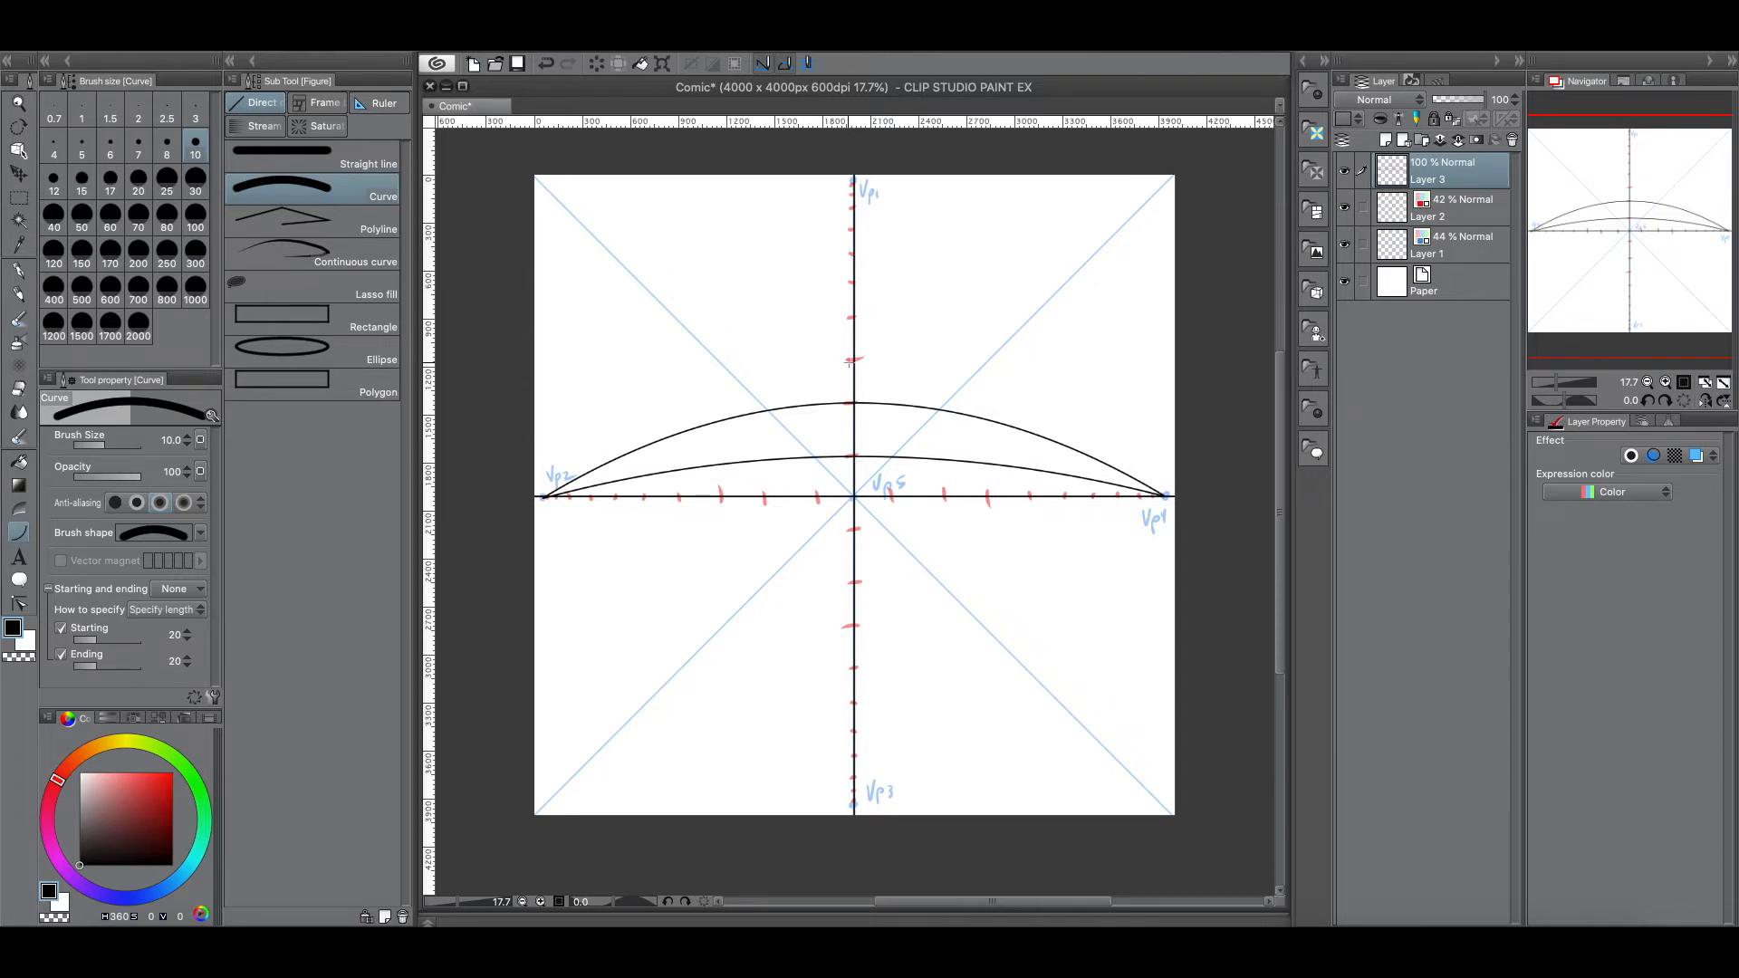
pyautogui.moveTo(544, 496); pyautogui.dragTo(1167, 497)
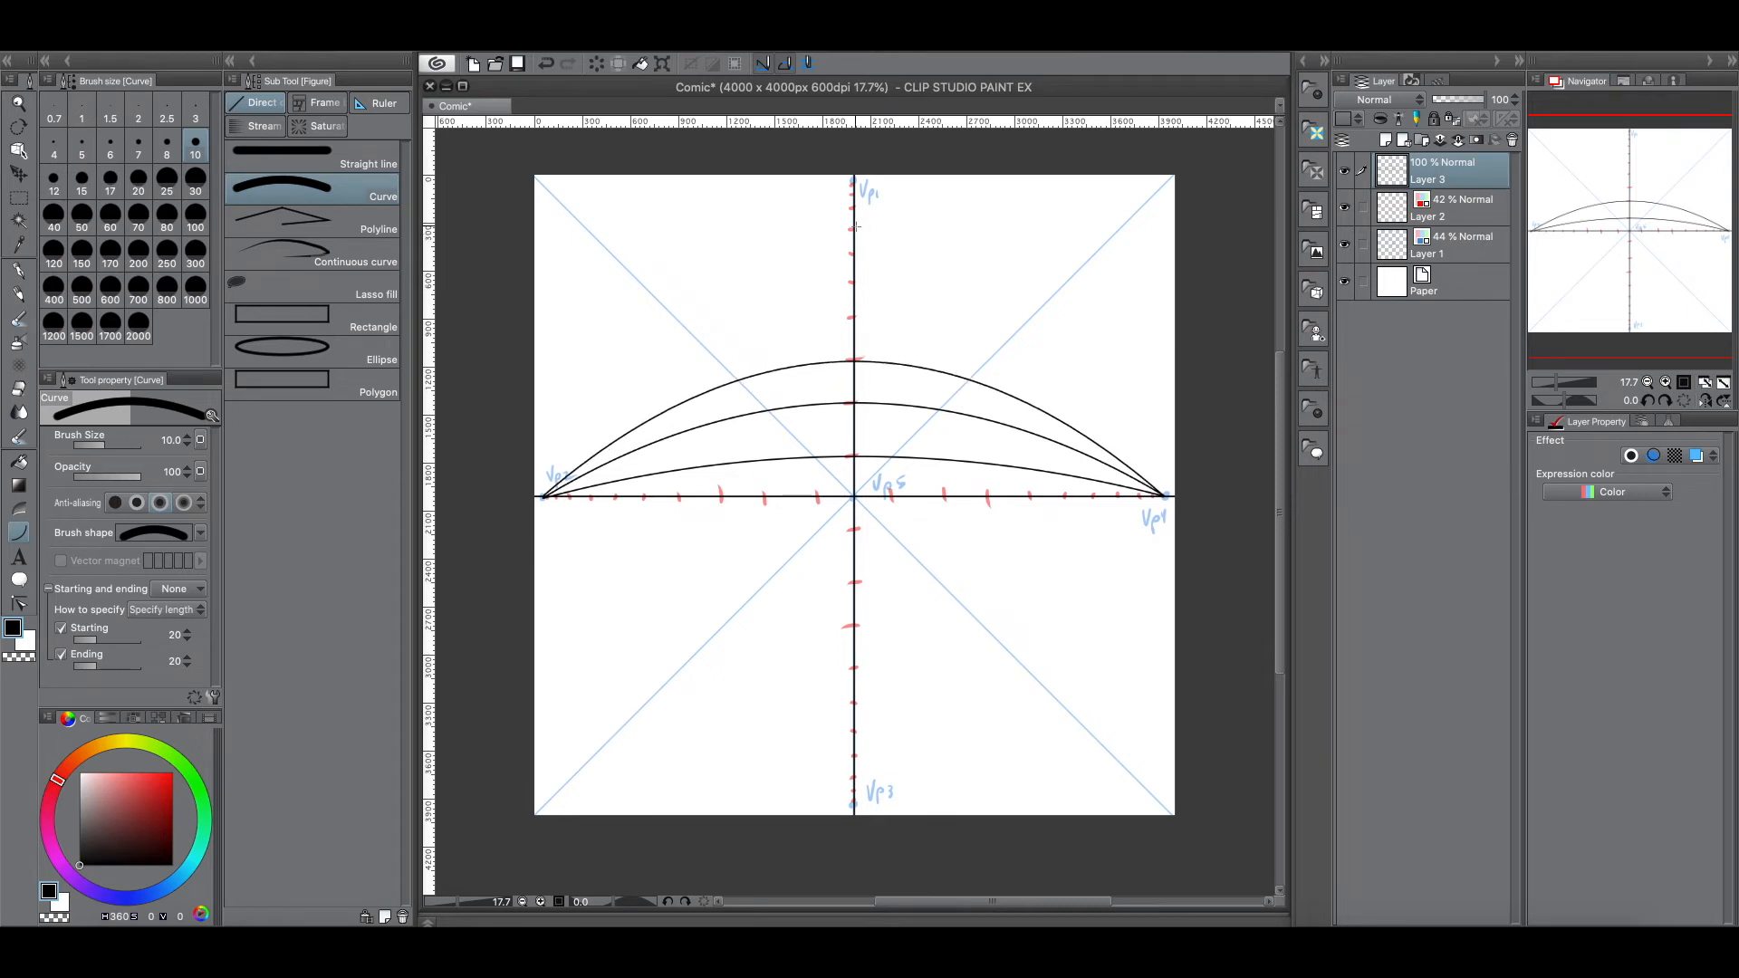
pyautogui.click(855, 226)
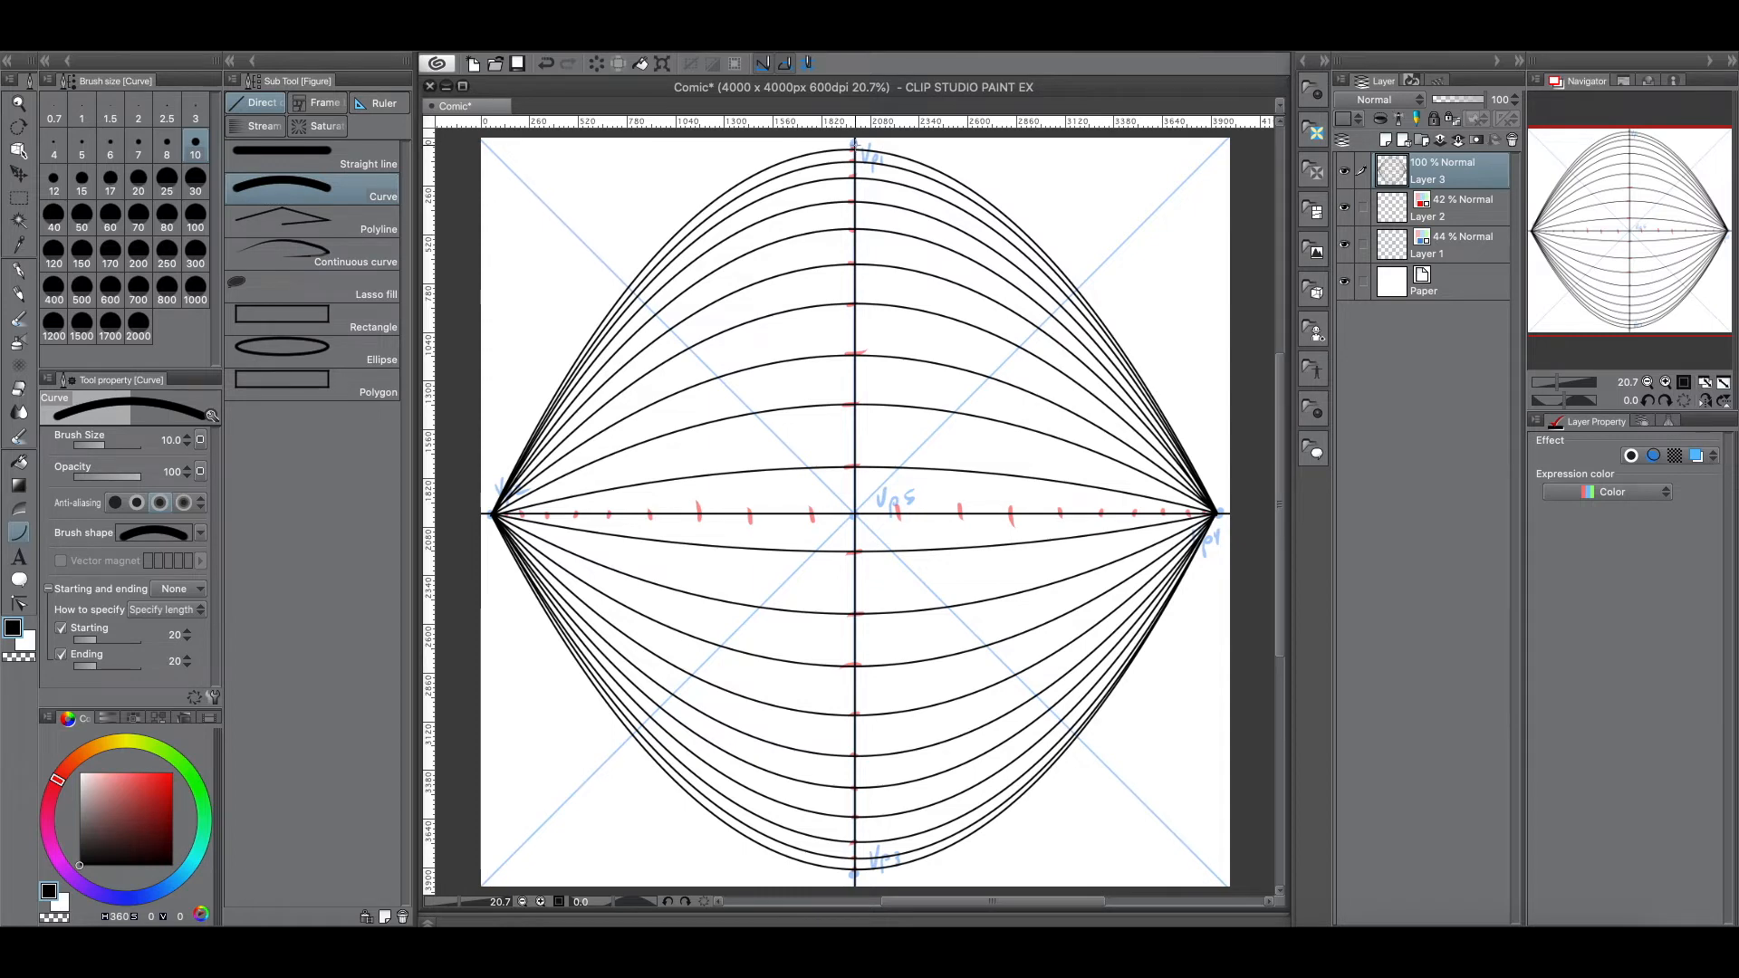
# Step: Draw curves from the upper to the lower vanishing point, bending each through a tick mark on the horizontal axis
pyautogui.moveTo(855, 145); pyautogui.dragTo(854, 875)
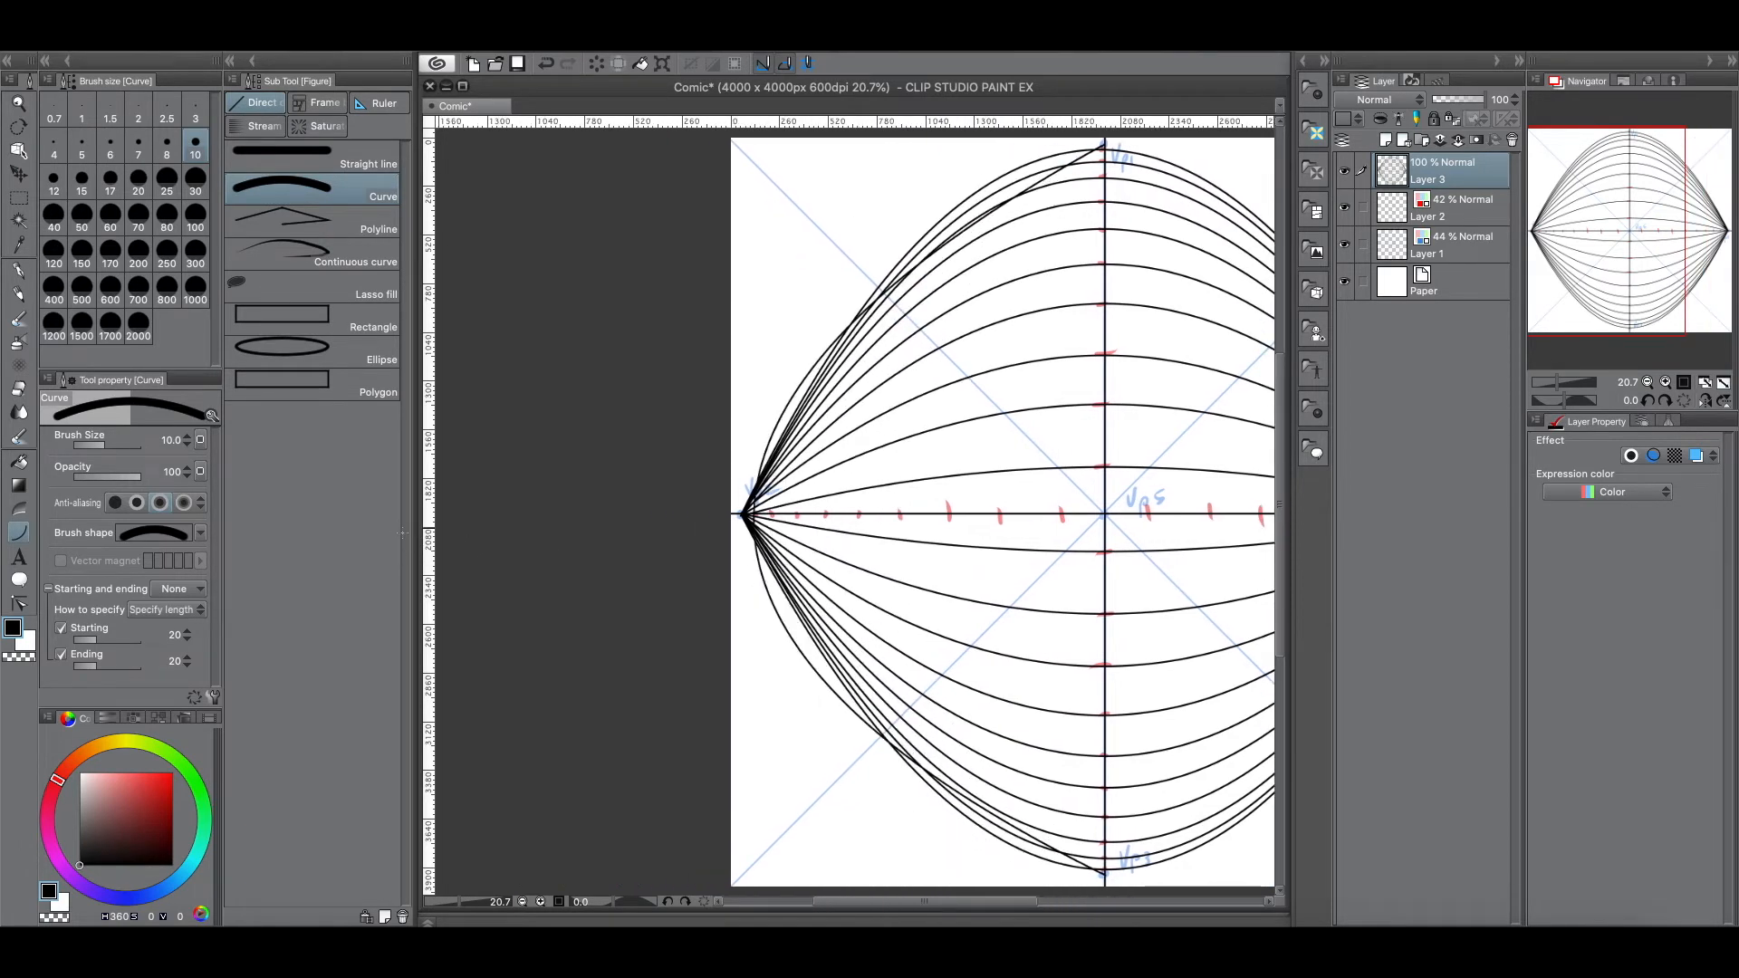
pyautogui.click(459, 525)
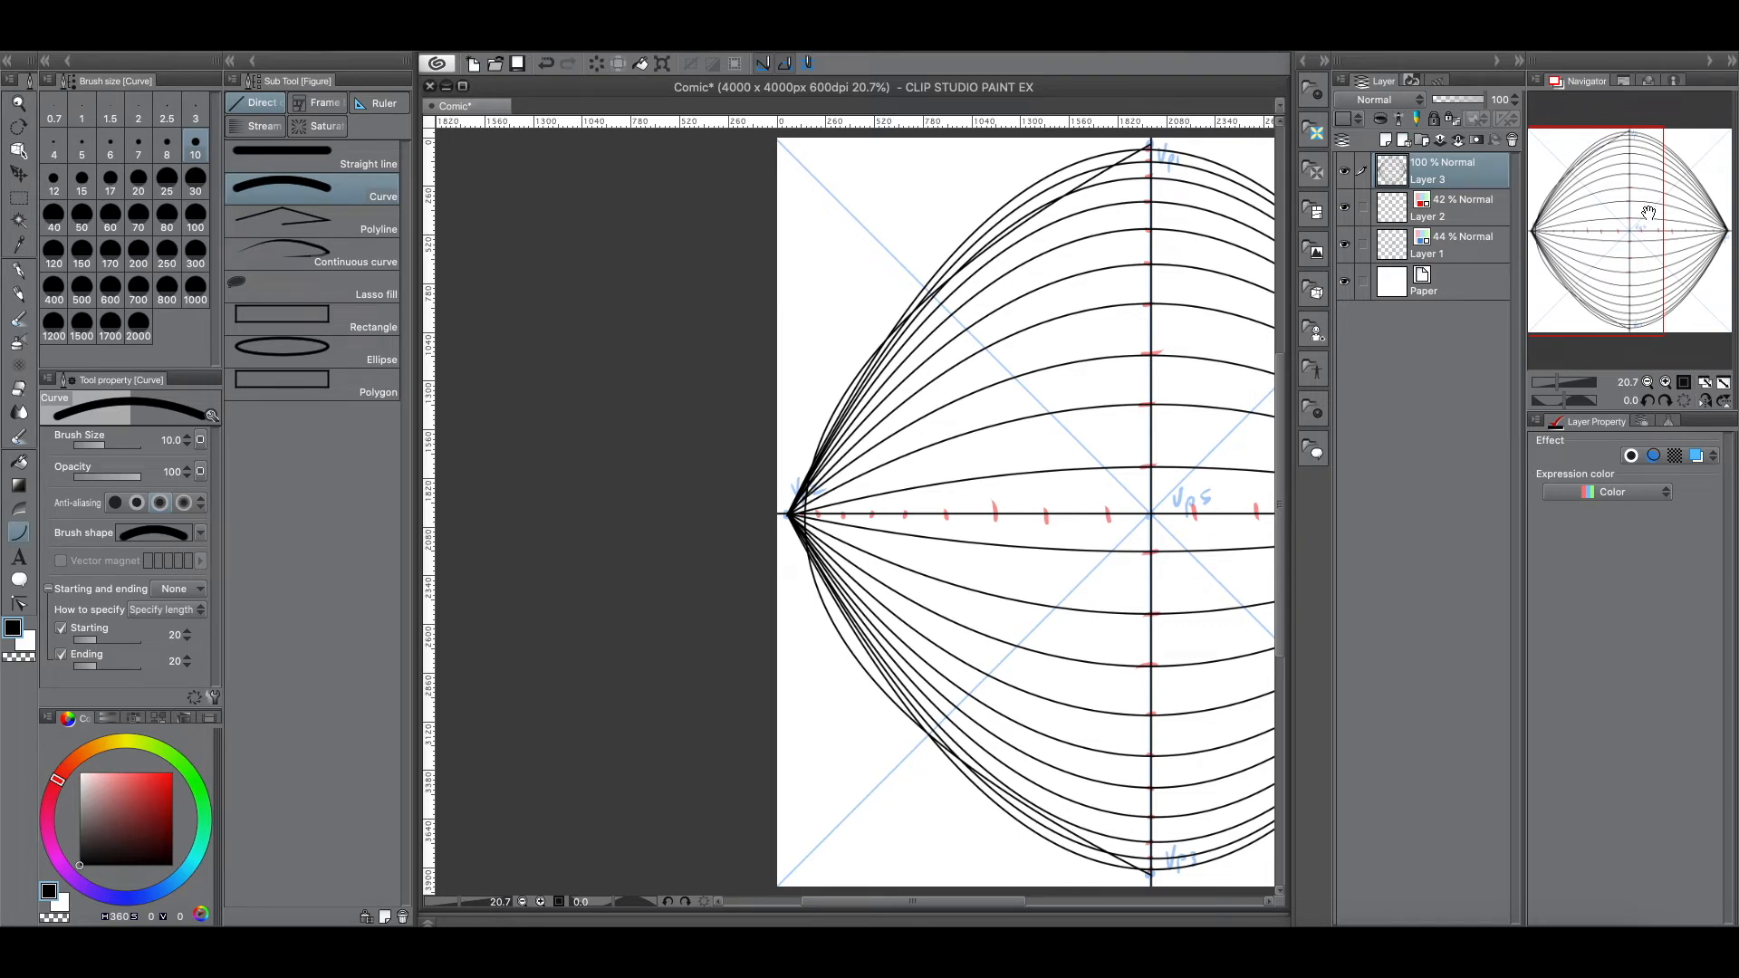
pyautogui.moveTo(1615, 240); pyautogui.dragTo(1625, 233)
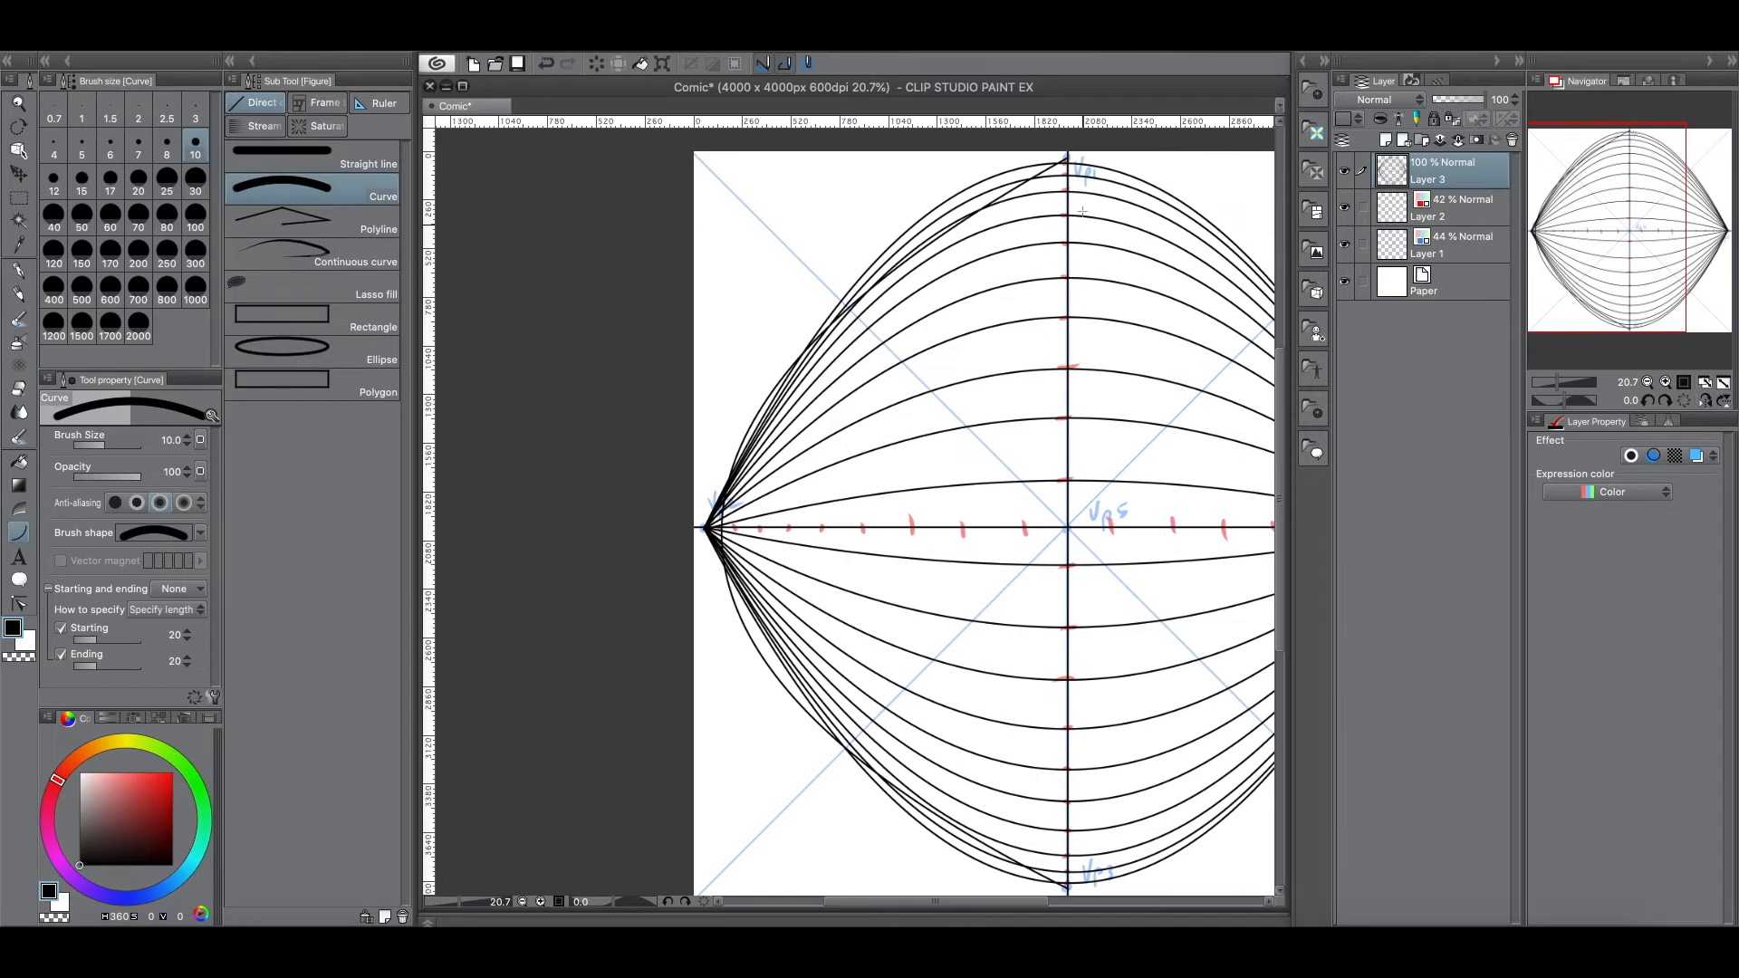
pyautogui.moveTo(1067, 162); pyautogui.dragTo(1066, 888)
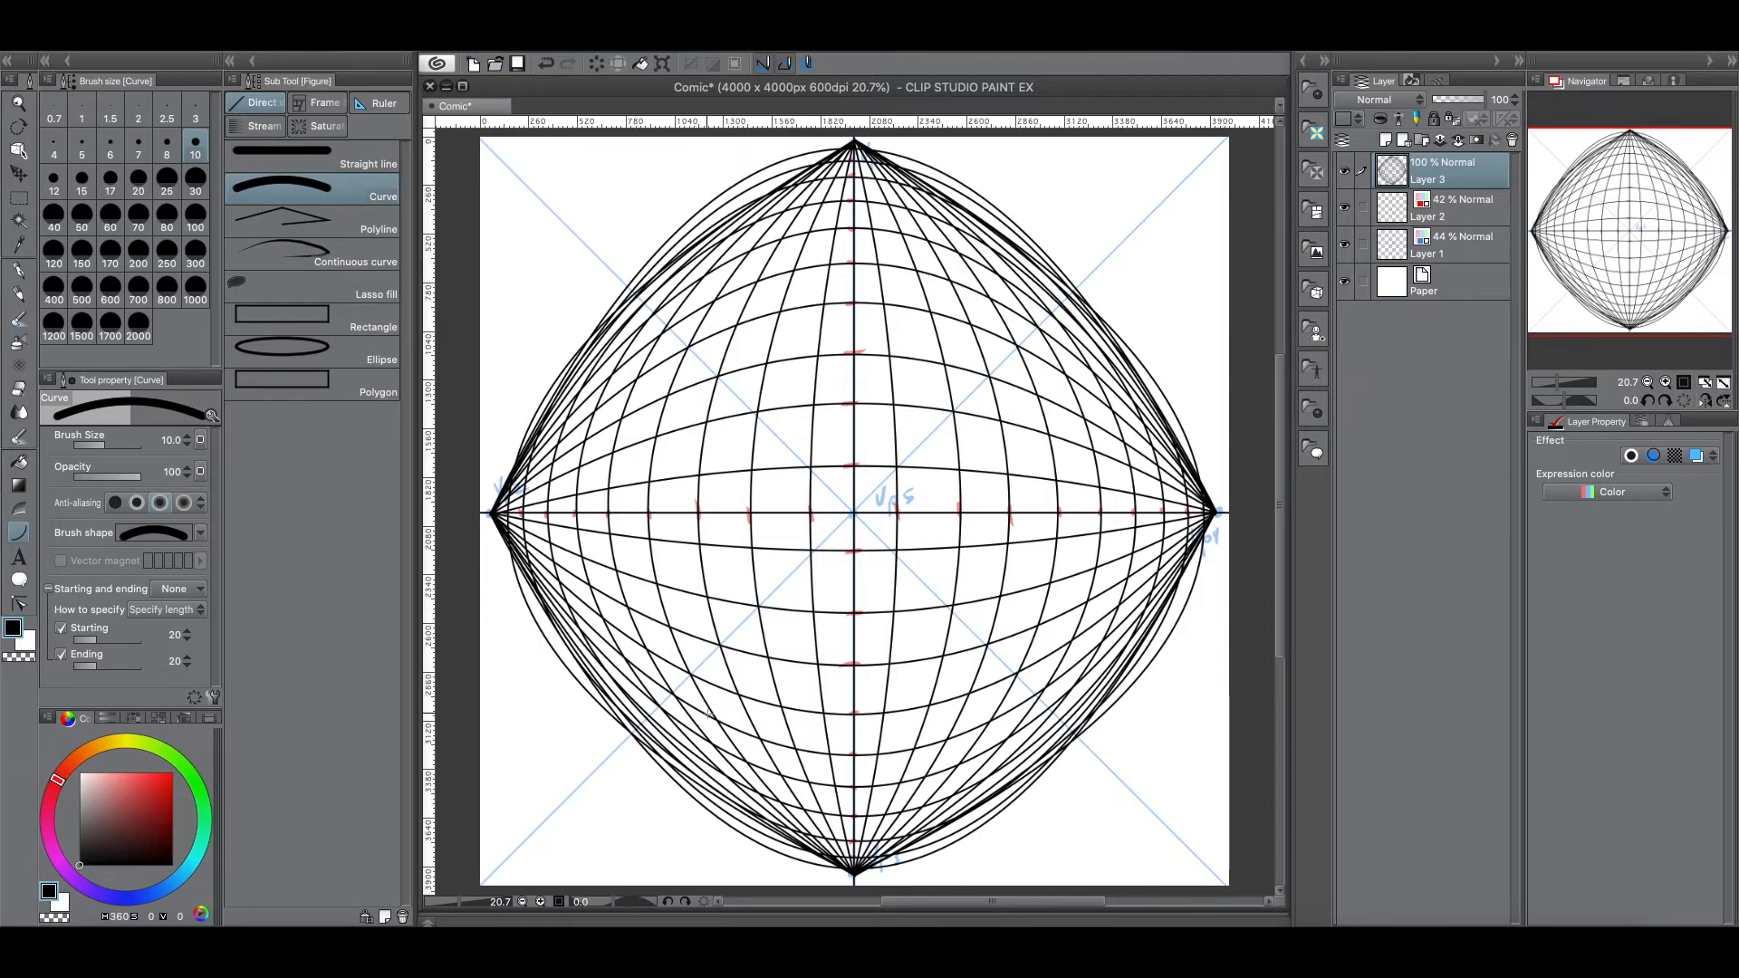
# Step: Hide Layer 1 and Layer 2, and add a new layer above Layer 3
pyautogui.click(1344, 245)
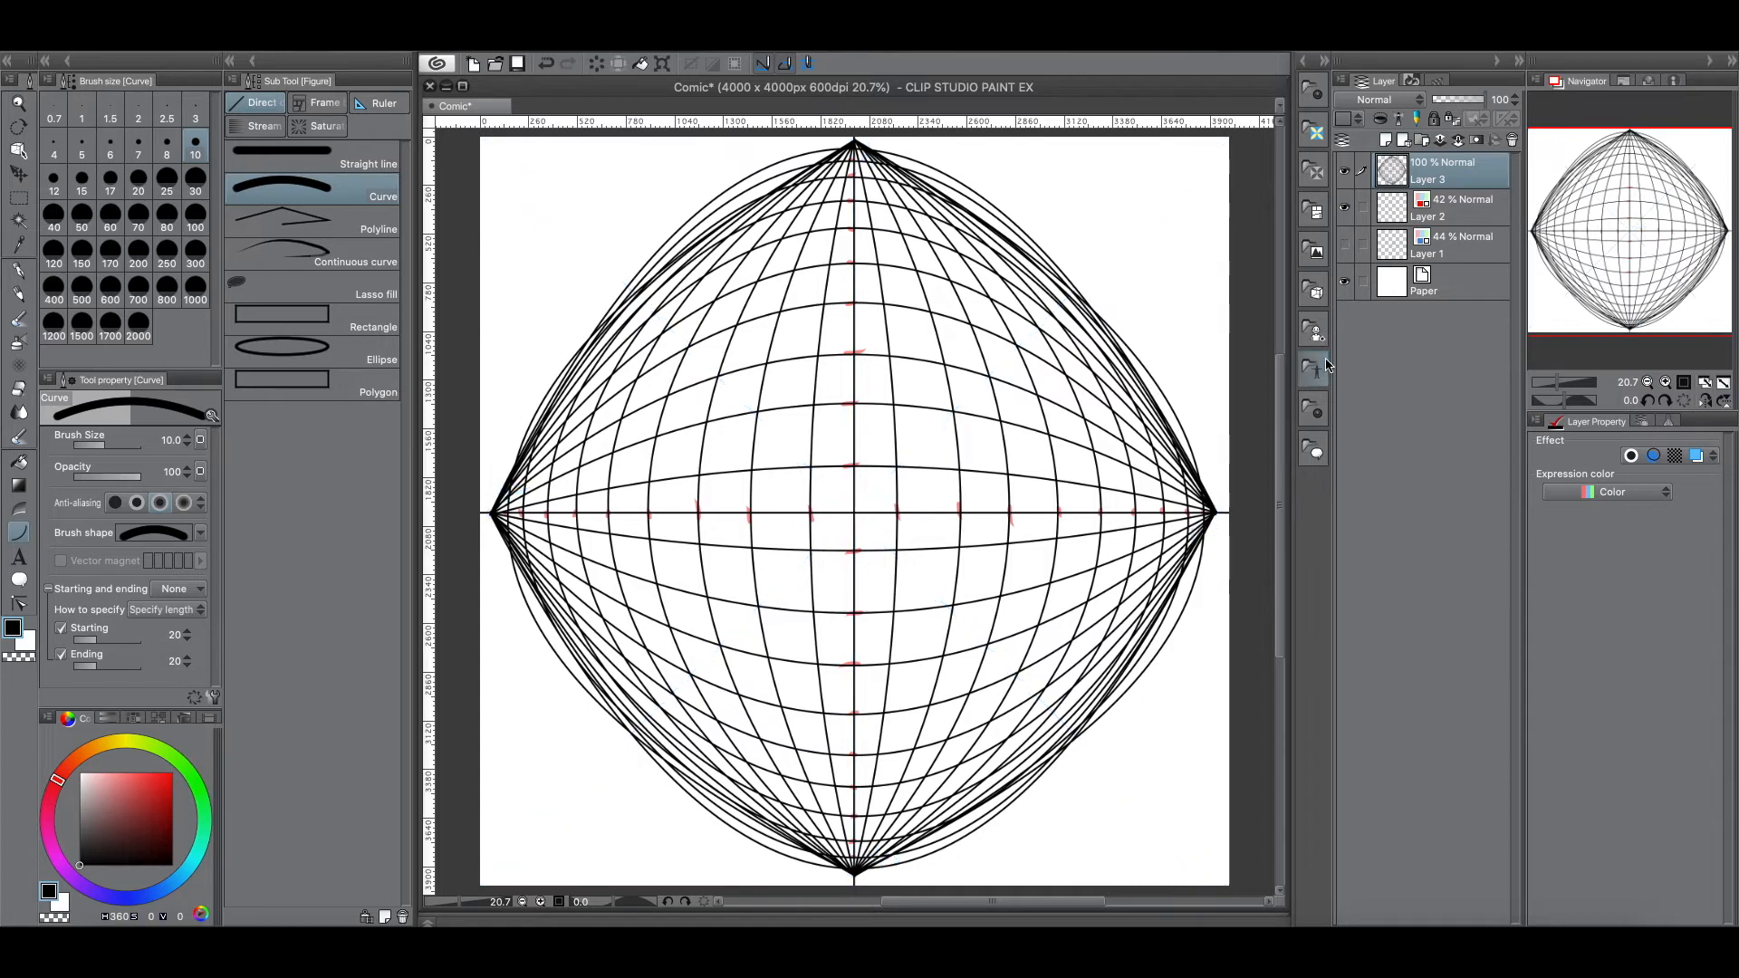
pyautogui.click(1345, 207)
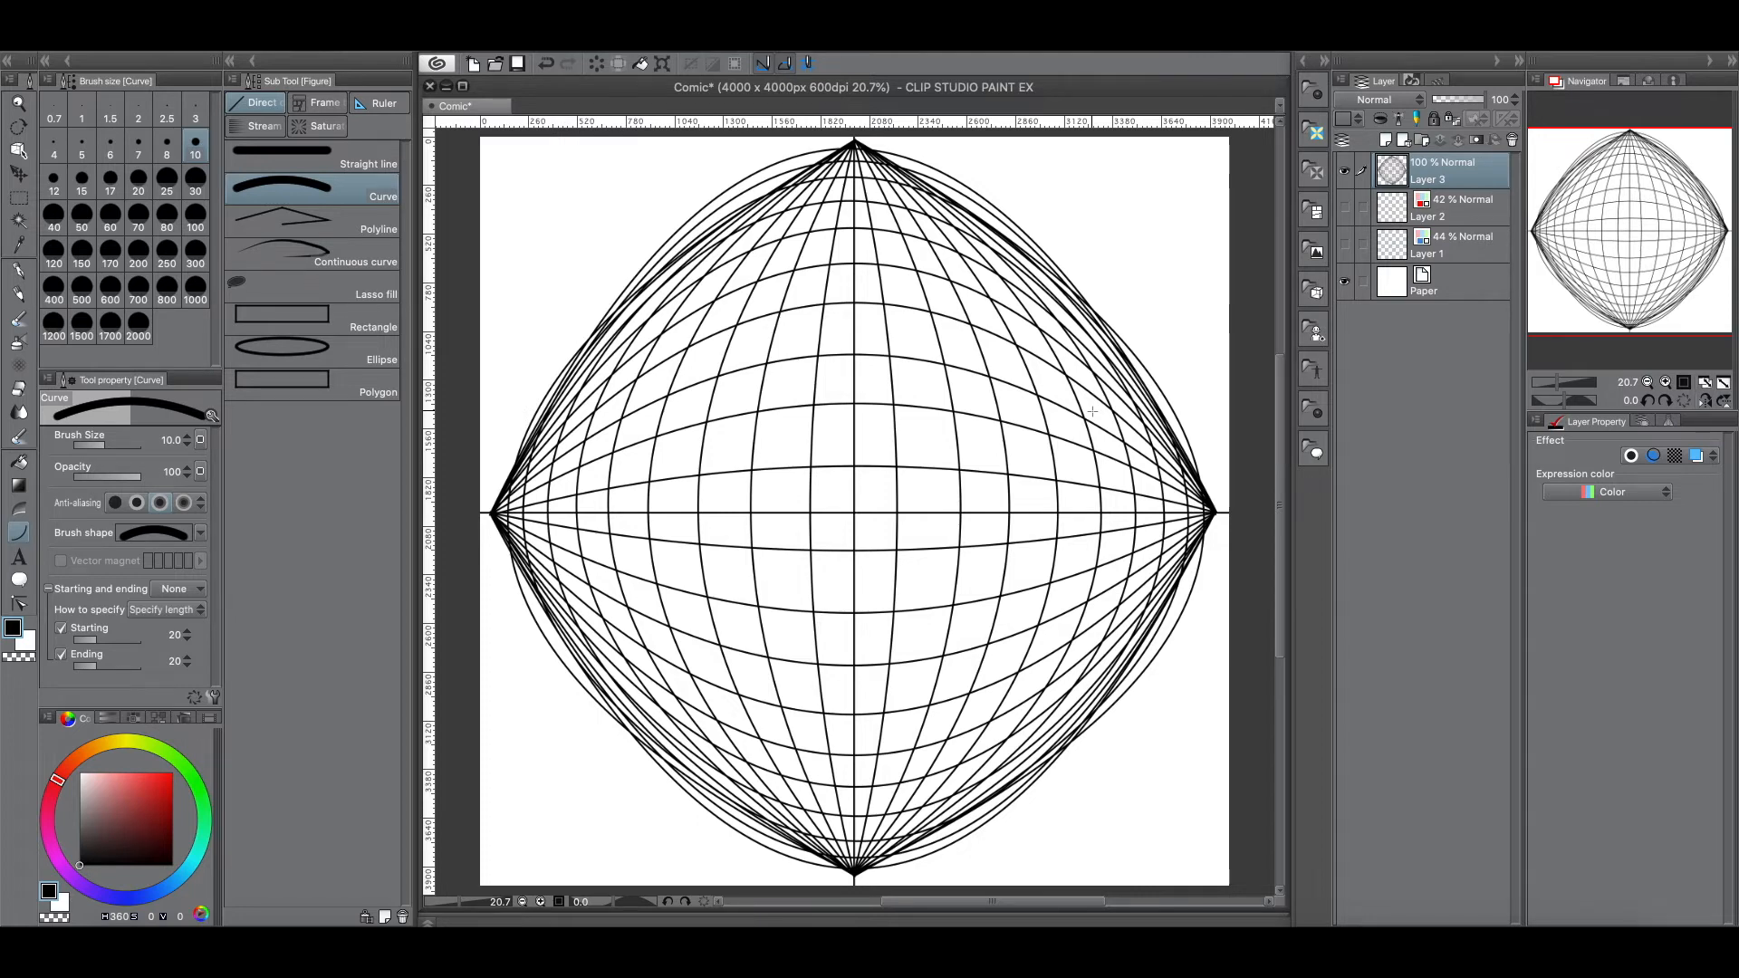
pyautogui.click(1386, 141)
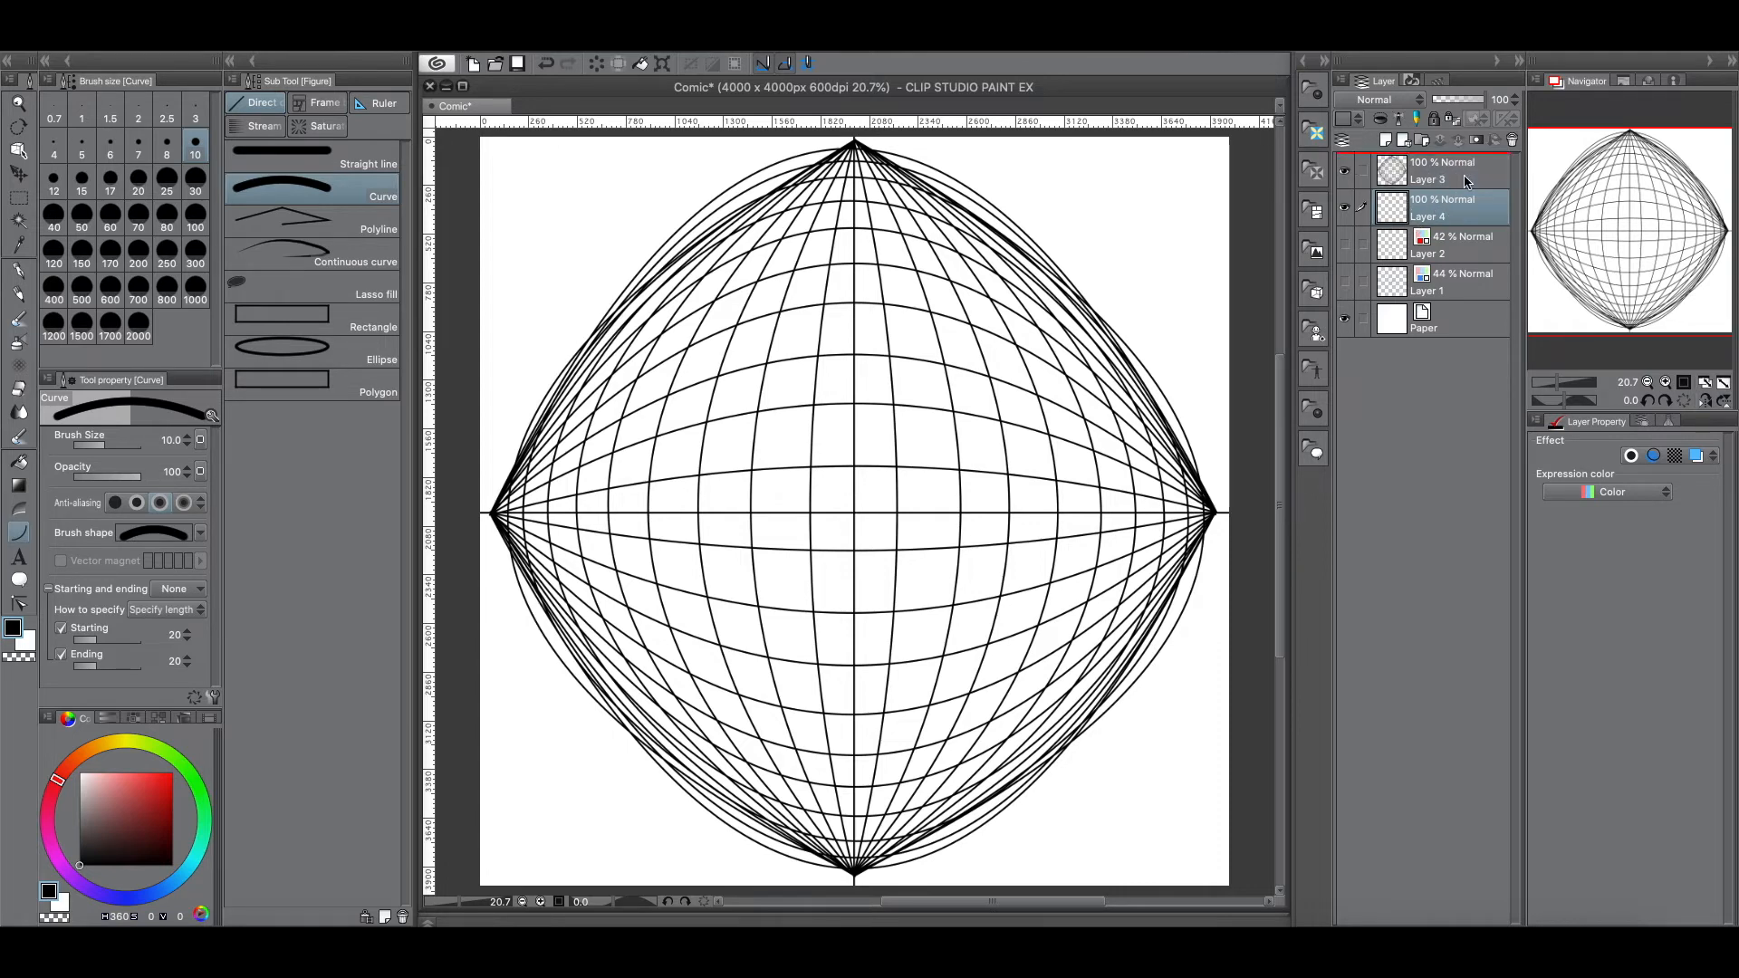
pyautogui.moveTo(1464, 176); pyautogui.dragTo(1460, 171)
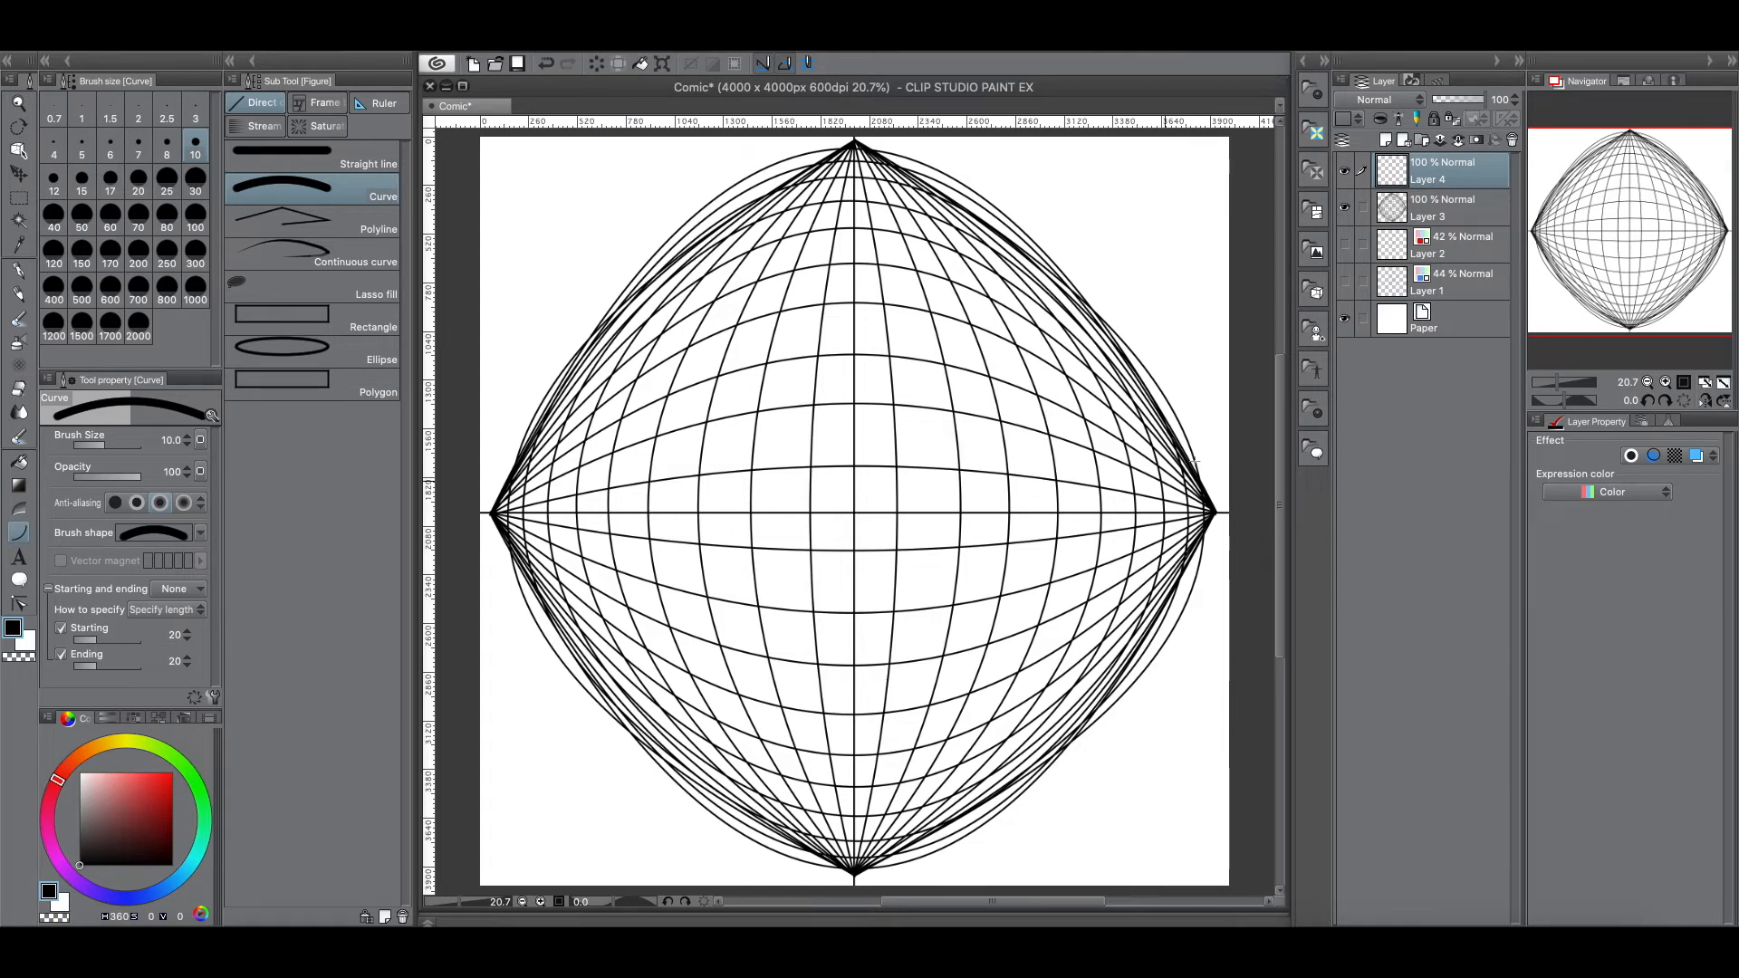
# Step: Apply the blue layer color effect to Layer 3 and make Layer 4 active
pyautogui.click(1478, 214)
pyautogui.click(1697, 456)
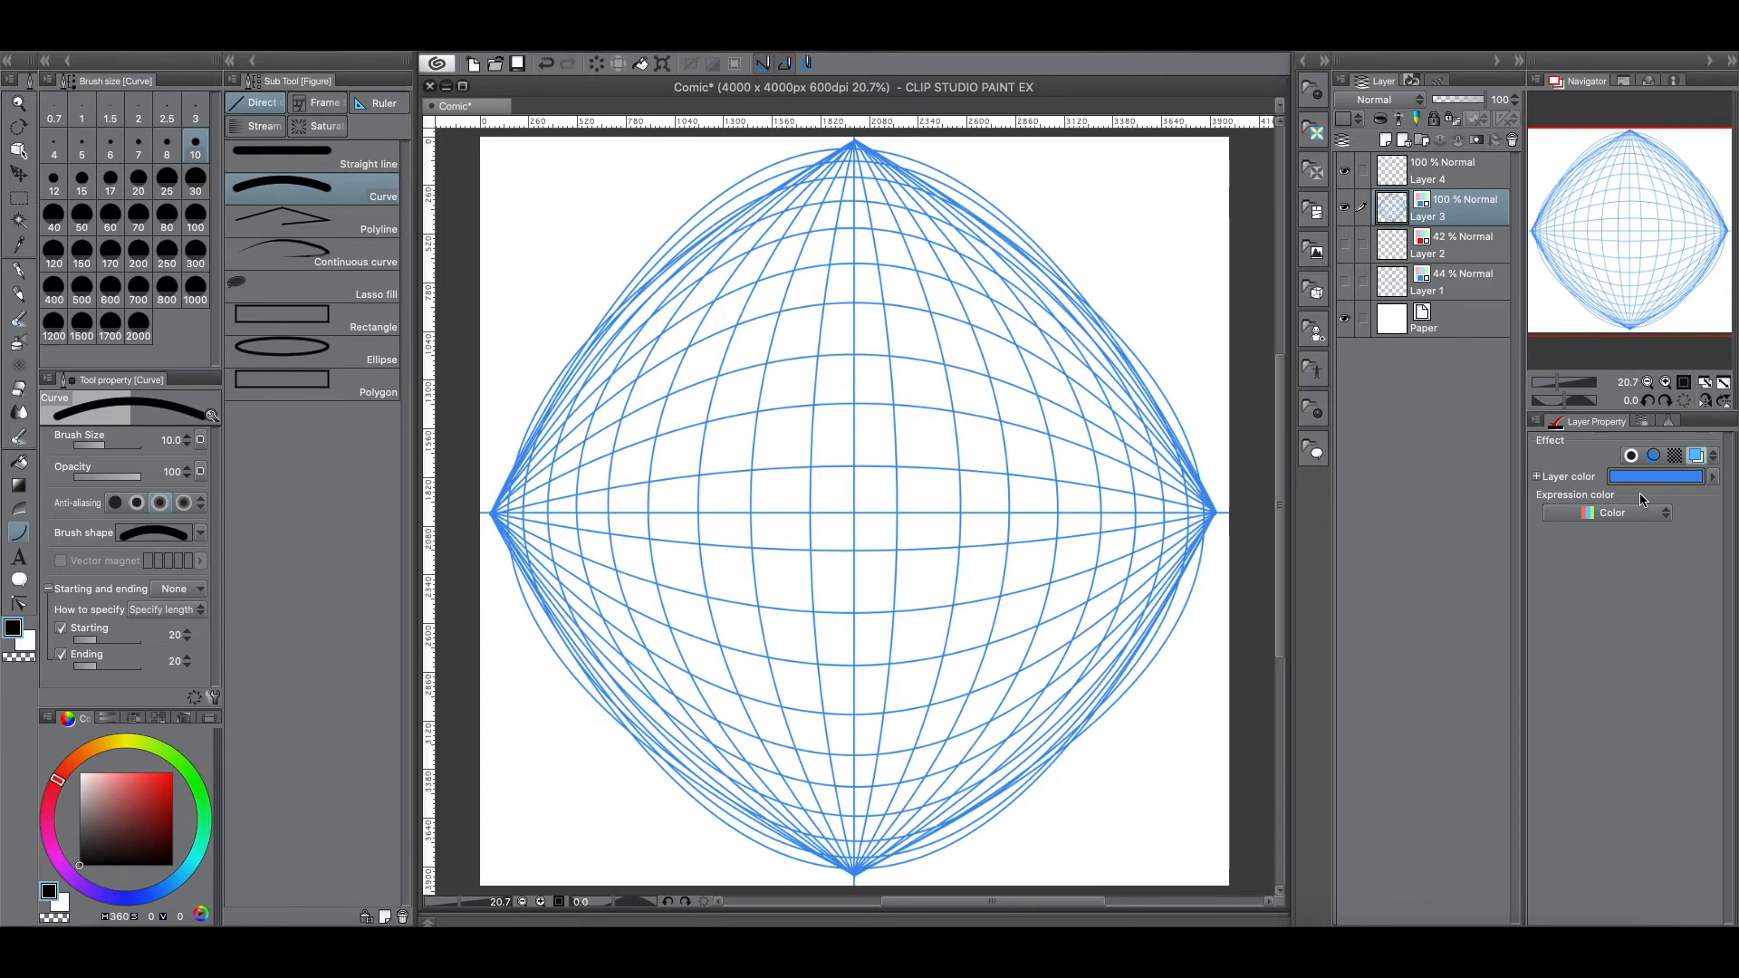
pyautogui.click(1455, 171)
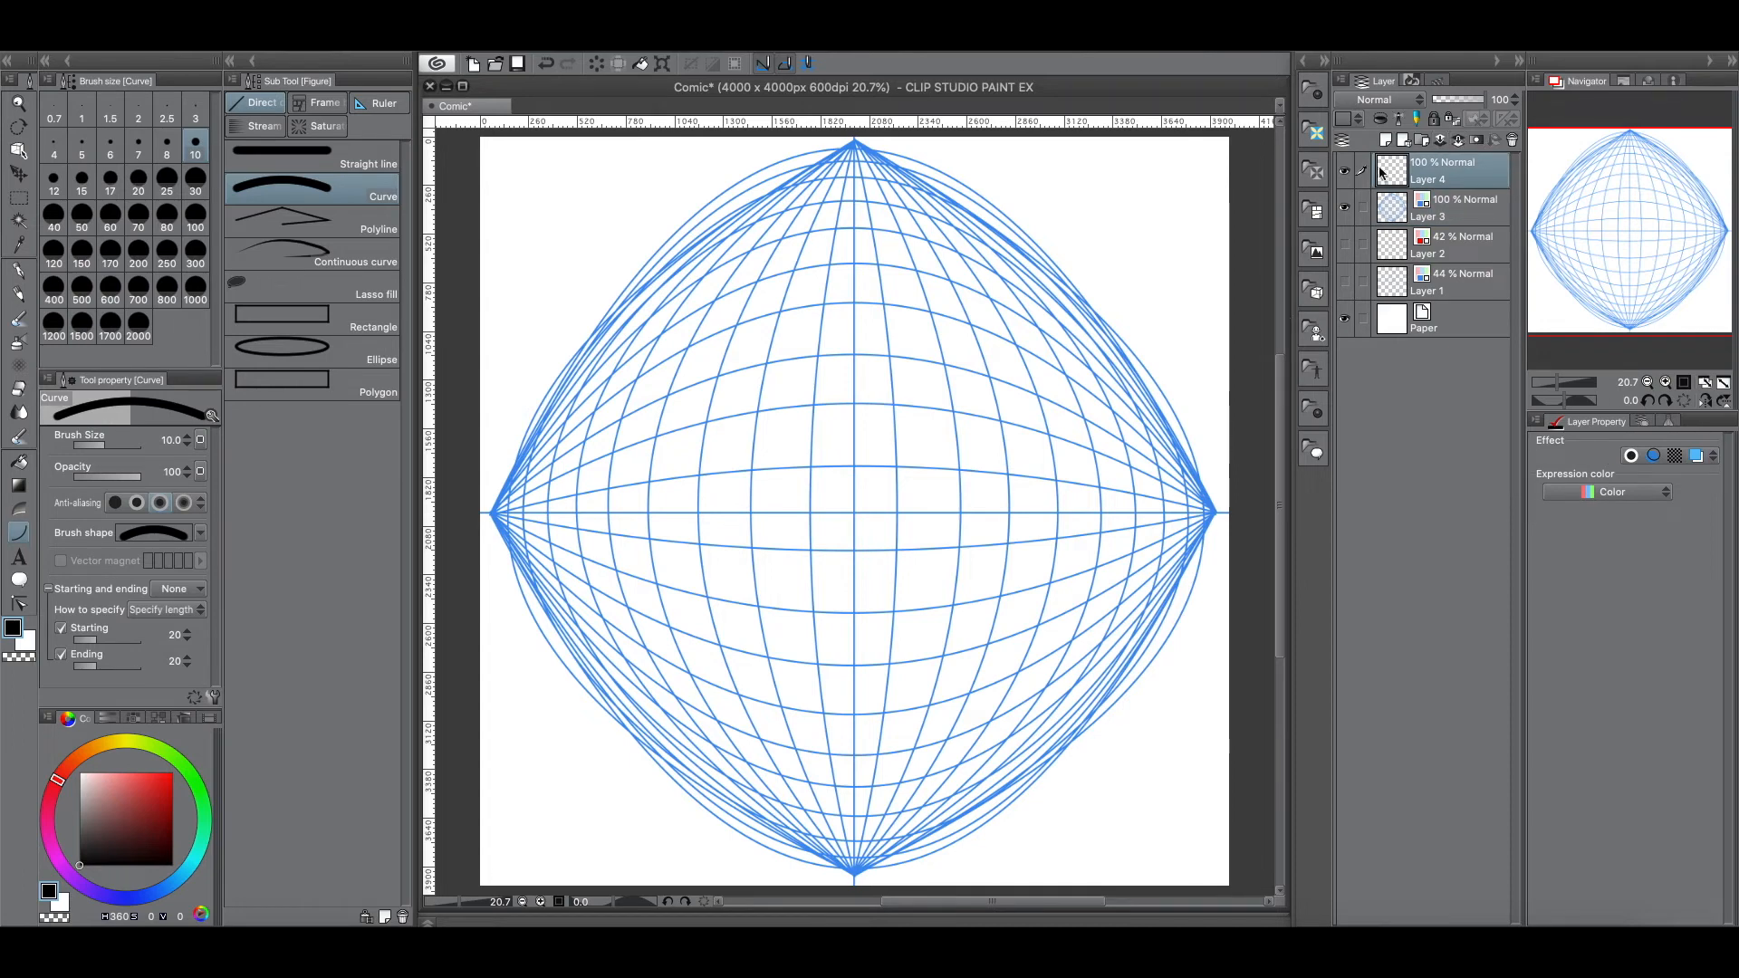
# Step: With the G-pen at size 20, dot the five vanishing points and ink a four-sided box face along the grid left of the centre
pyautogui.click(18, 271)
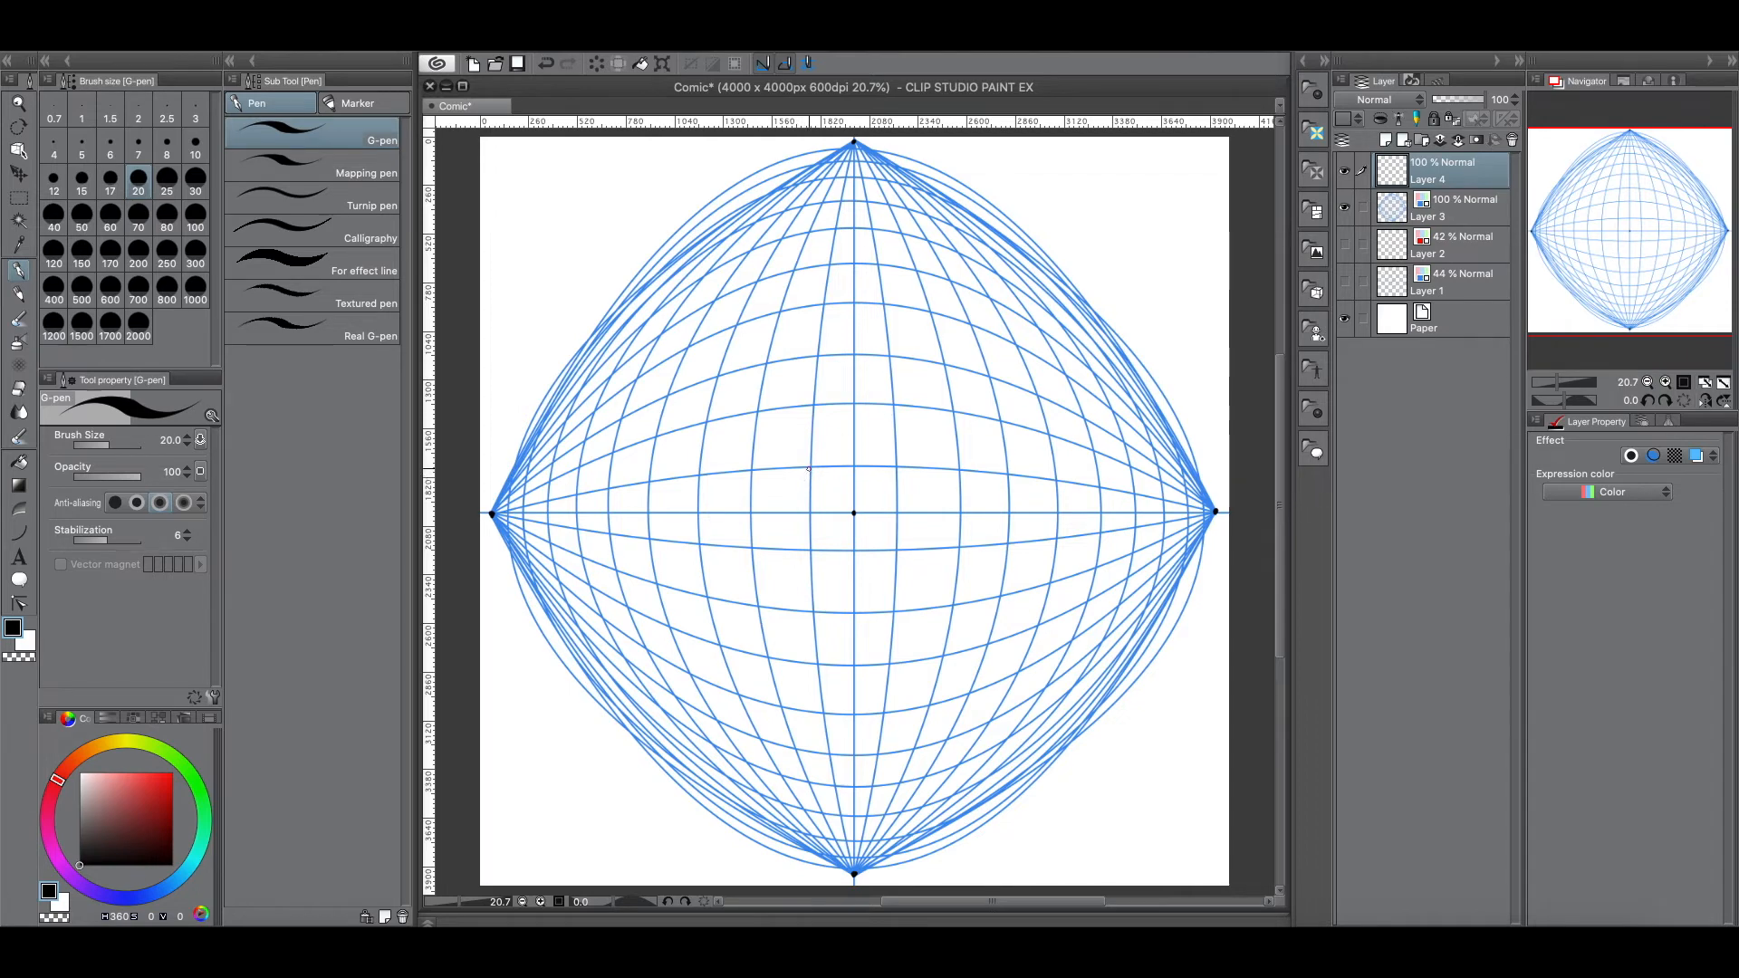
pyautogui.moveTo(809, 472); pyautogui.dragTo(809, 548)
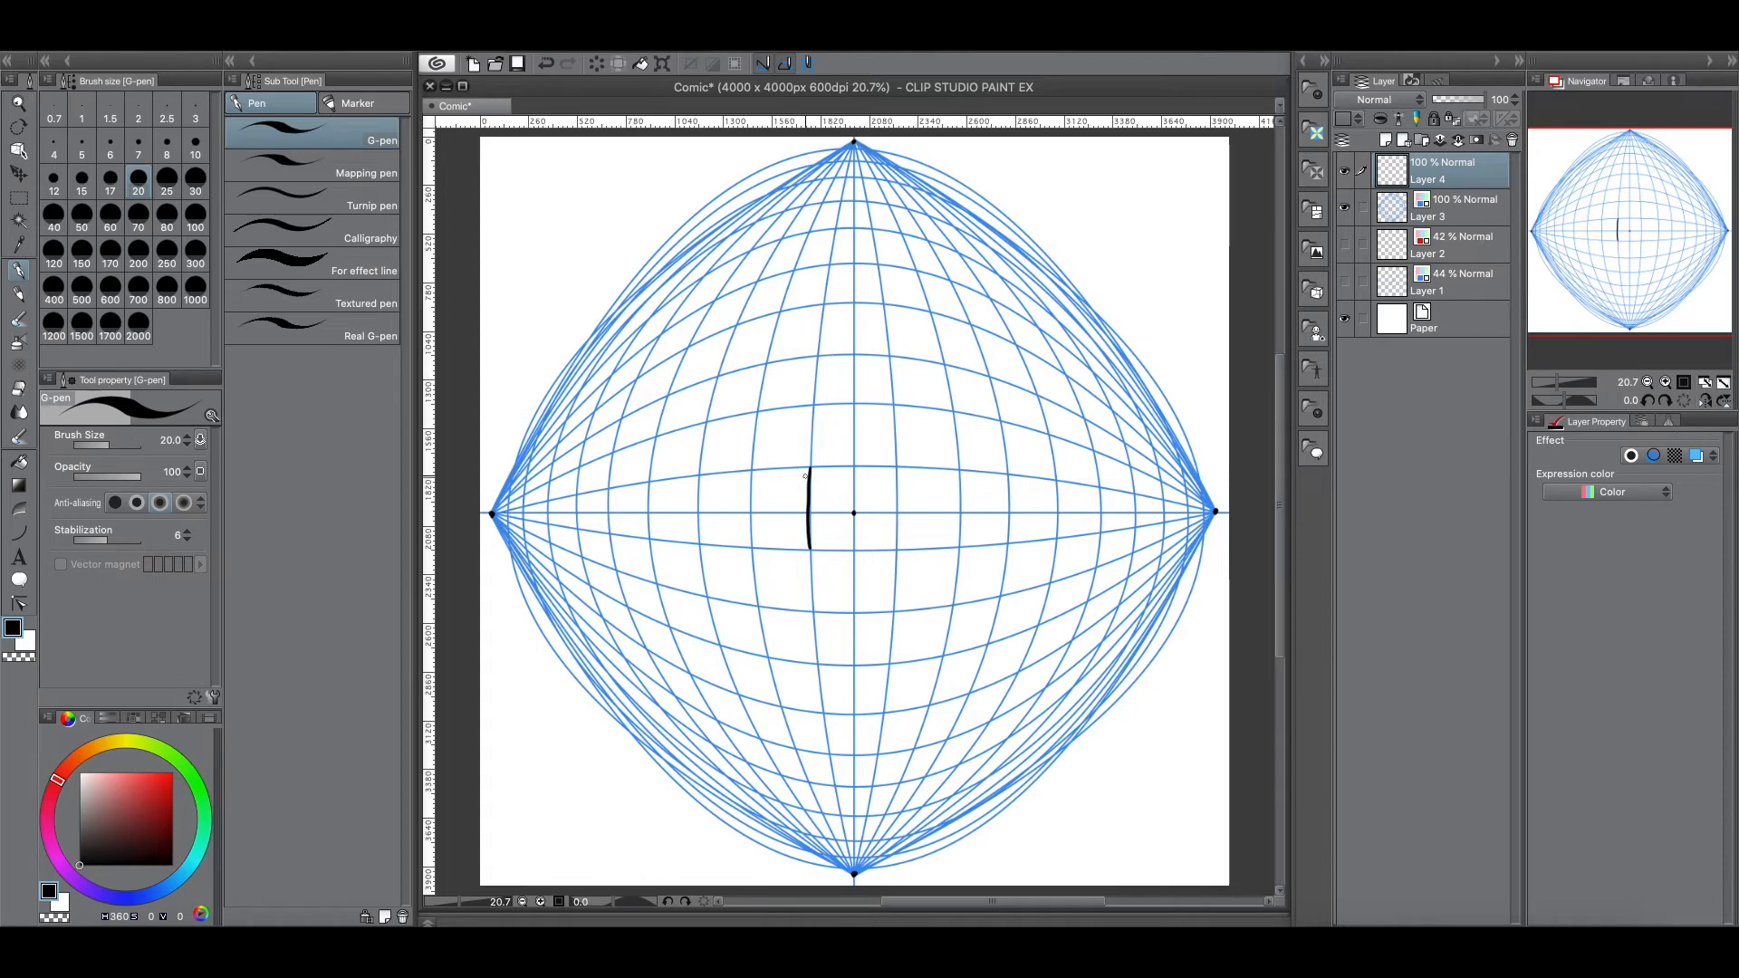
pyautogui.moveTo(809, 472); pyautogui.dragTo(806, 523)
pyautogui.moveTo(752, 470); pyautogui.dragTo(753, 549)
pyautogui.moveTo(755, 470)
pyautogui.mouseDown()
pyautogui.moveTo(752, 528)
pyautogui.moveTo(752, 513)
pyautogui.mouseUp()
pyautogui.moveTo(699, 473); pyautogui.dragTo(698, 546)
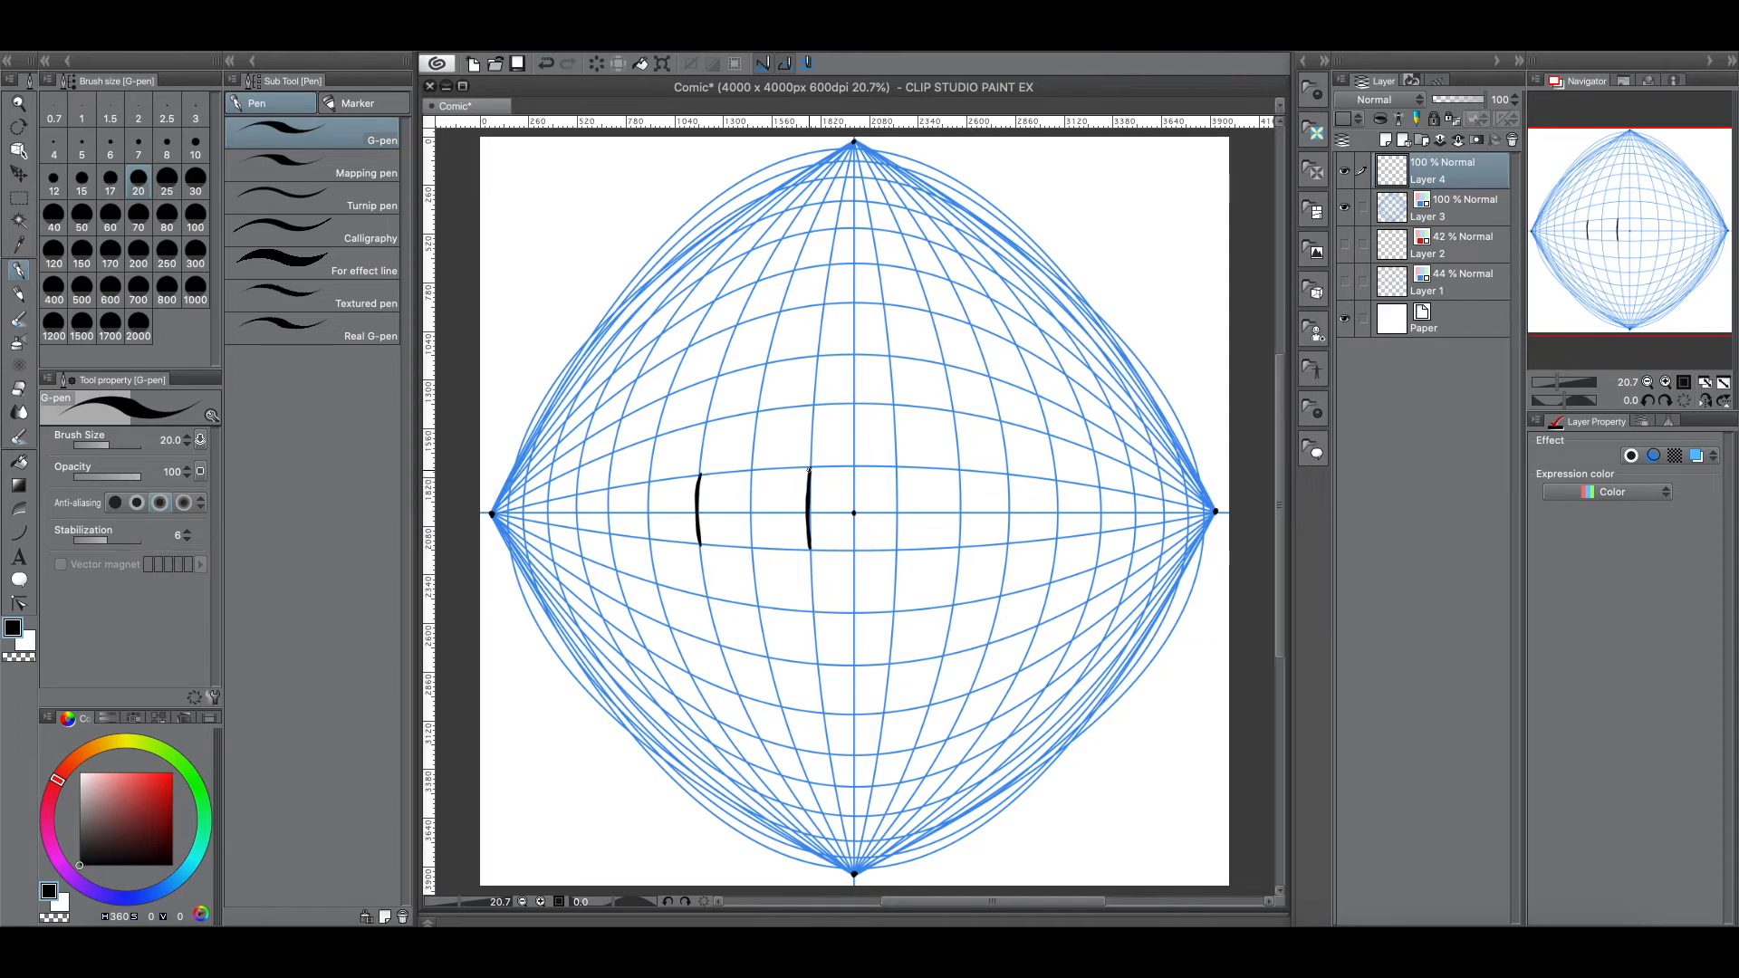
pyautogui.moveTo(806, 468)
pyautogui.mouseDown()
pyautogui.moveTo(708, 474)
pyautogui.moveTo(811, 467)
pyautogui.mouseUp()
pyautogui.moveTo(698, 544); pyautogui.dragTo(813, 545)
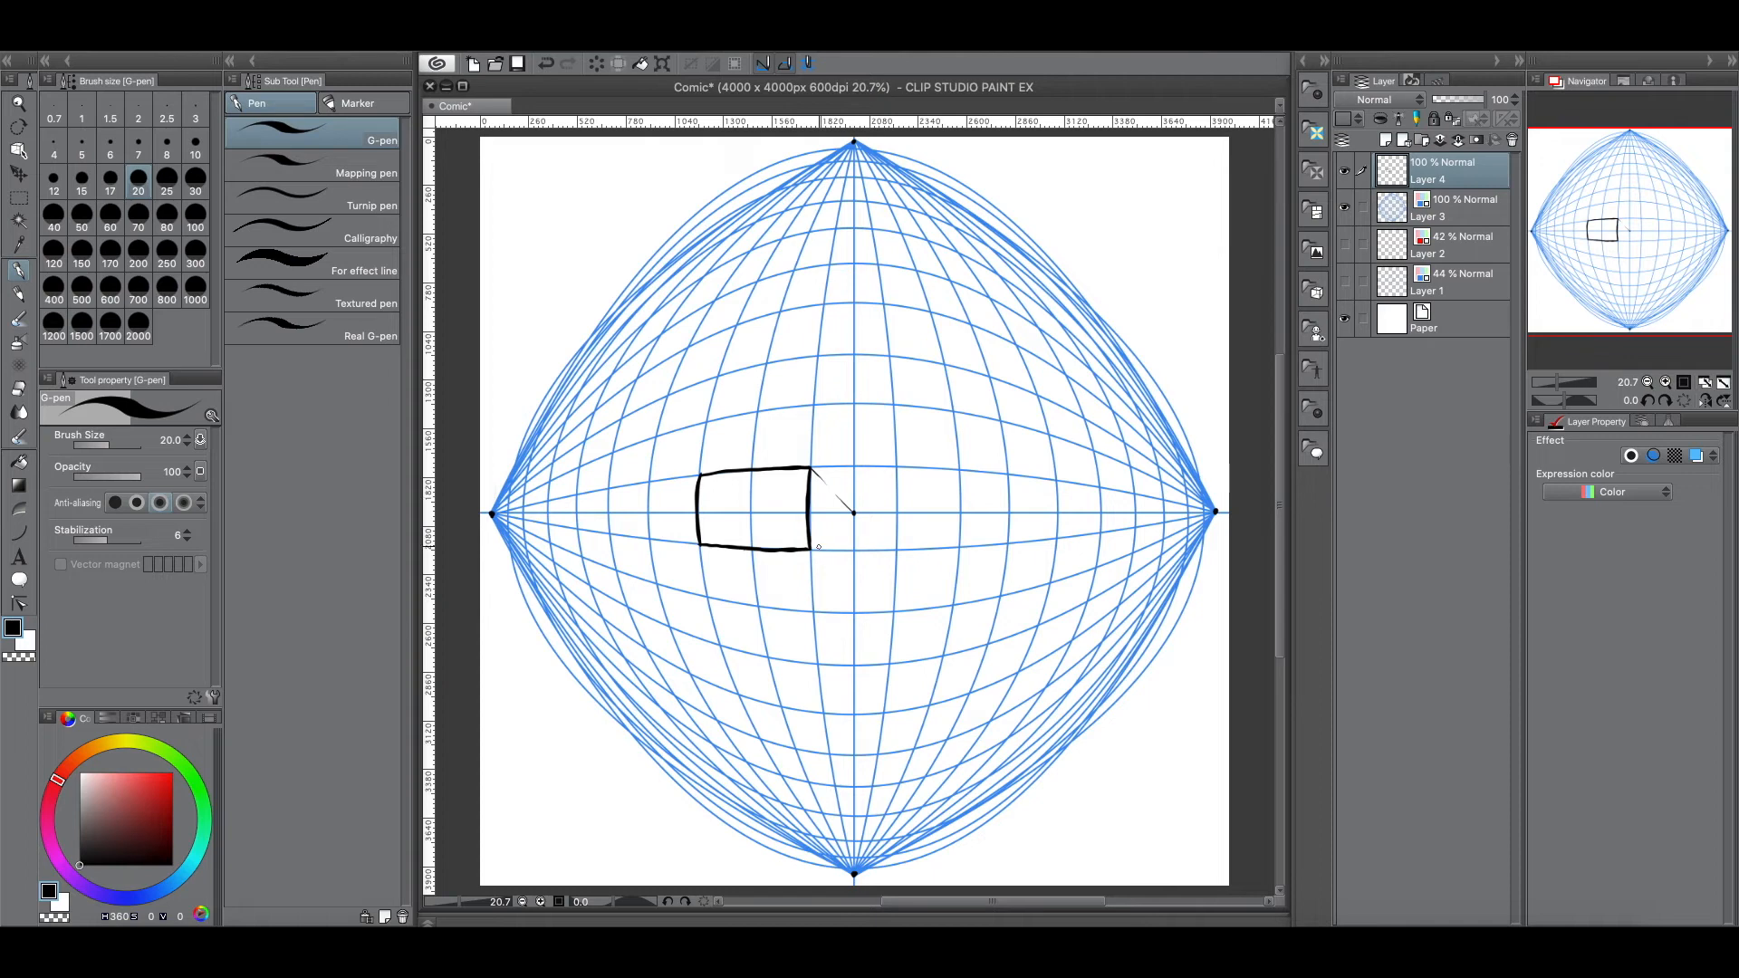
# Step: Draw converging guide lines from the box face's two right corners to the centre vanishing point
pyautogui.moveTo(812, 549); pyautogui.dragTo(854, 514)
pyautogui.moveTo(812, 471); pyautogui.dragTo(854, 513)
pyautogui.moveTo(825, 490); pyautogui.dragTo(826, 537)
pyautogui.click(547, 65)
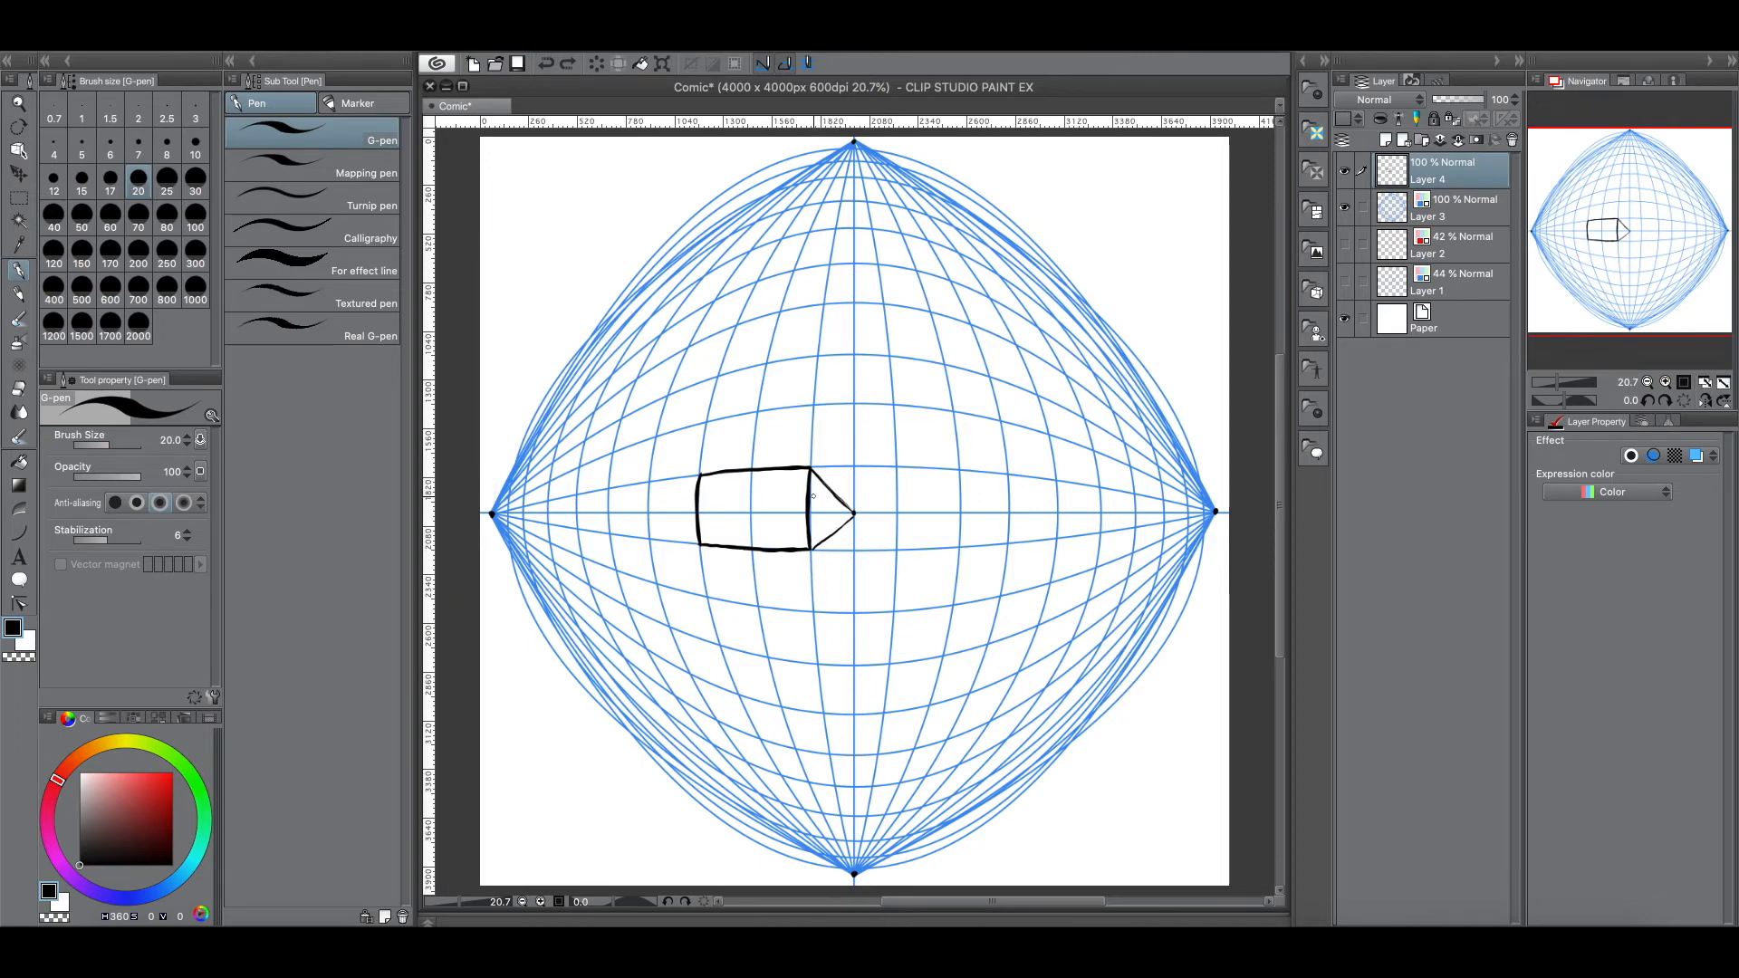
# Step: Draw the box's rear vertical edge curving toward the upper and lower vanishing points, and finish the narrow side face without leftover guide lines
pyautogui.moveTo(824, 487); pyautogui.dragTo(825, 500)
pyautogui.moveTo(835, 306); pyautogui.dragTo(839, 756)
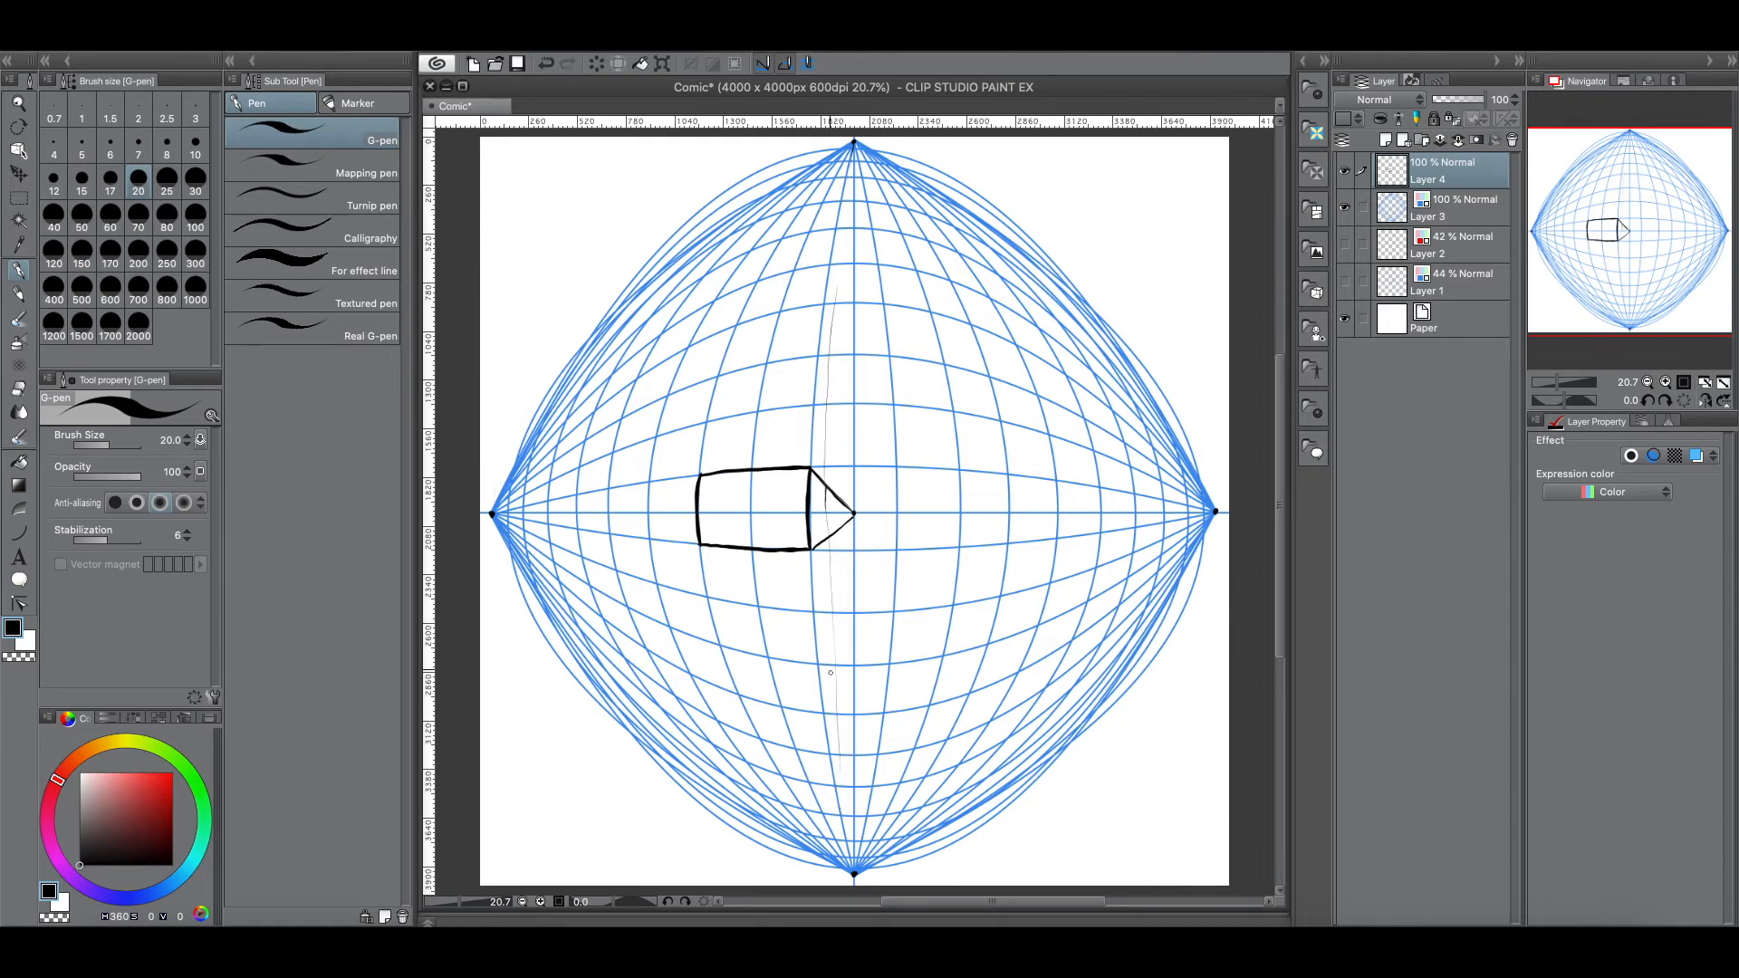
pyautogui.moveTo(825, 487); pyautogui.dragTo(825, 540)
pyautogui.moveTo(844, 489)
pyautogui.mouseDown()
pyautogui.moveTo(827, 487)
pyautogui.moveTo(854, 510)
pyautogui.moveTo(830, 537)
pyautogui.mouseUp()
pyautogui.moveTo(829, 642); pyautogui.dragTo(837, 767)
pyautogui.moveTo(827, 473); pyautogui.dragTo(825, 432)
pyautogui.moveTo(837, 319)
pyautogui.mouseDown()
pyautogui.moveTo(839, 280)
pyautogui.moveTo(824, 329)
pyautogui.mouseUp()
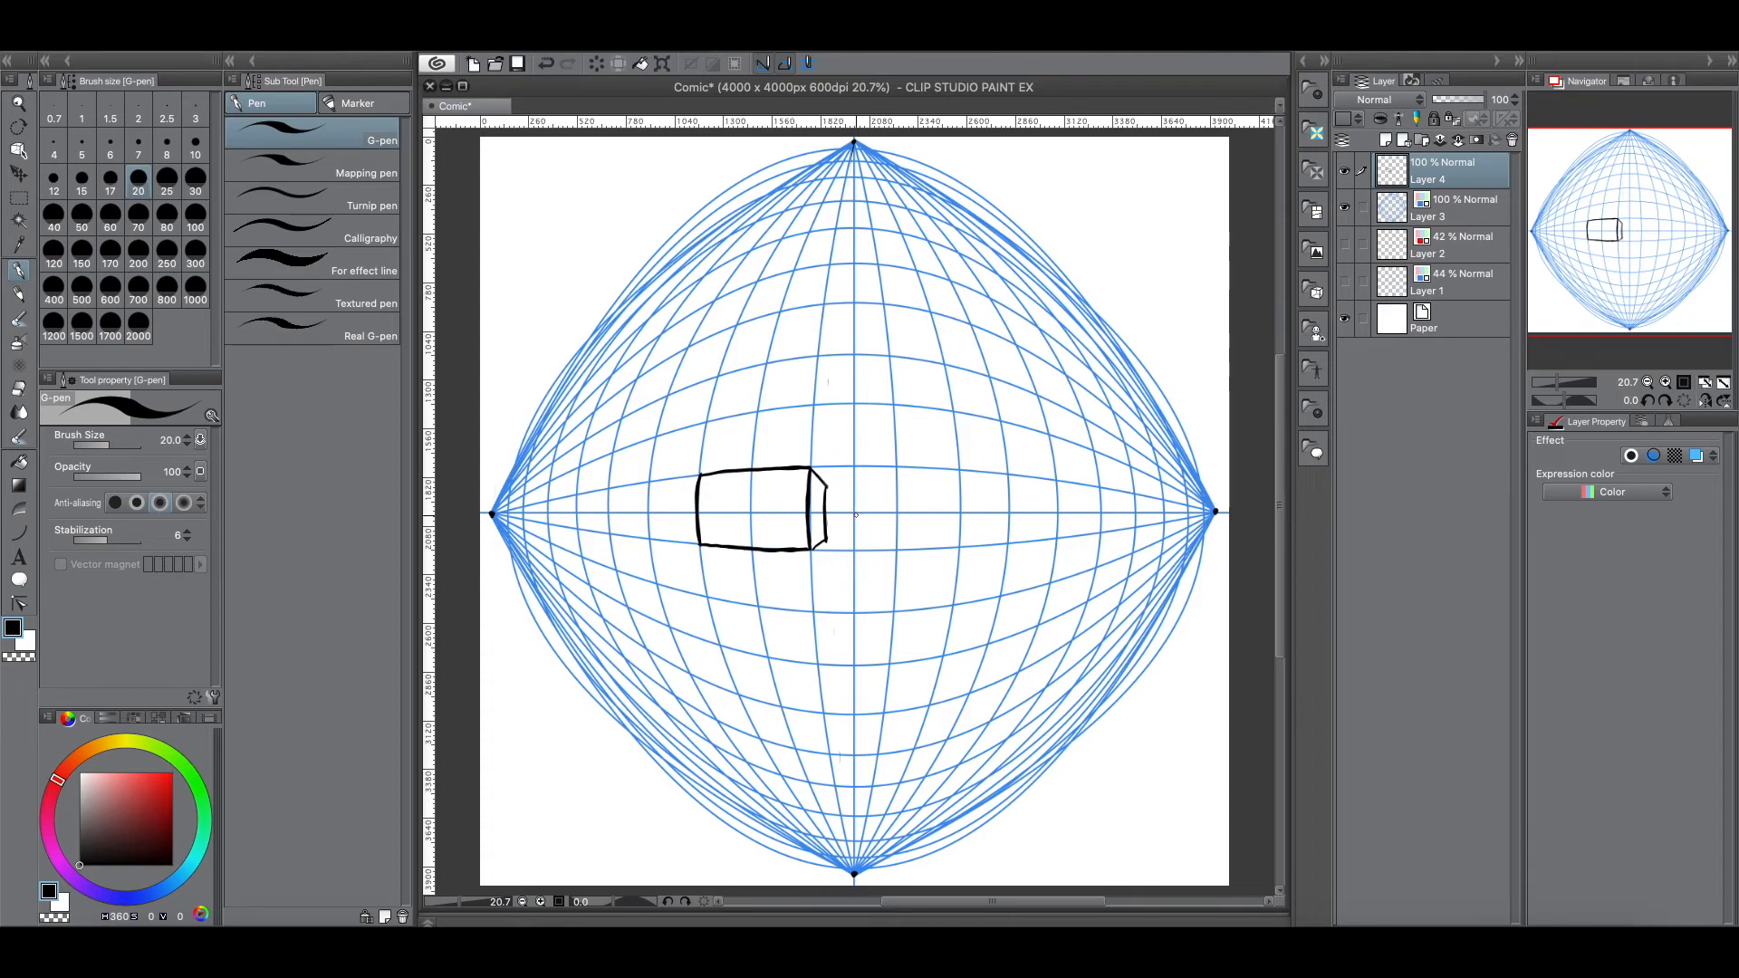
pyautogui.moveTo(814, 548); pyautogui.dragTo(826, 541)
pyautogui.moveTo(810, 468); pyautogui.dragTo(826, 486)
# Step: Ink the top, right and bottom edges of a second, slanted four-sided face along the grid's upper-left curves
pyautogui.moveTo(715, 268); pyautogui.dragTo(748, 253)
pyautogui.moveTo(748, 254); pyautogui.dragTo(681, 357)
pyautogui.moveTo(729, 286)
pyautogui.mouseDown()
pyautogui.moveTo(680, 358)
pyautogui.moveTo(730, 281)
pyautogui.mouseUp()
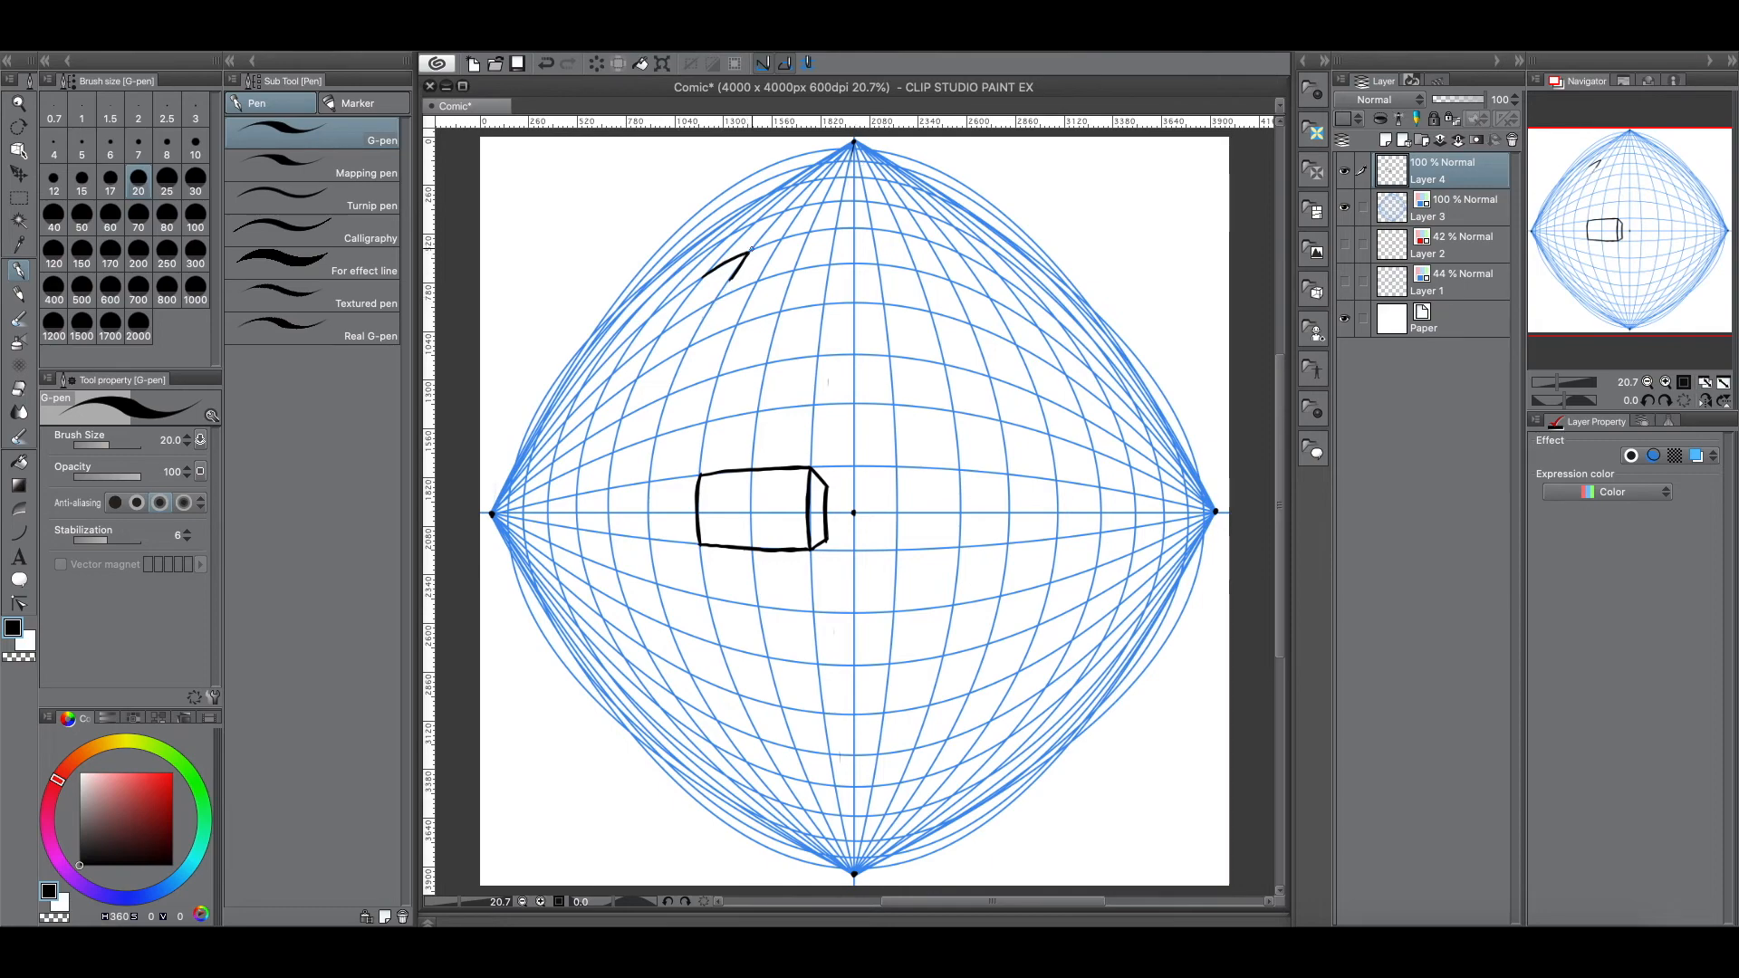
pyautogui.moveTo(1557, 383); pyautogui.dragTo(1579, 349)
pyautogui.moveTo(1638, 250); pyautogui.dragTo(1612, 212)
pyautogui.moveTo(816, 298); pyautogui.dragTo(712, 478)
pyautogui.hotkey('ctrl', 'z')
pyautogui.moveTo(718, 462); pyautogui.dragTo(598, 539)
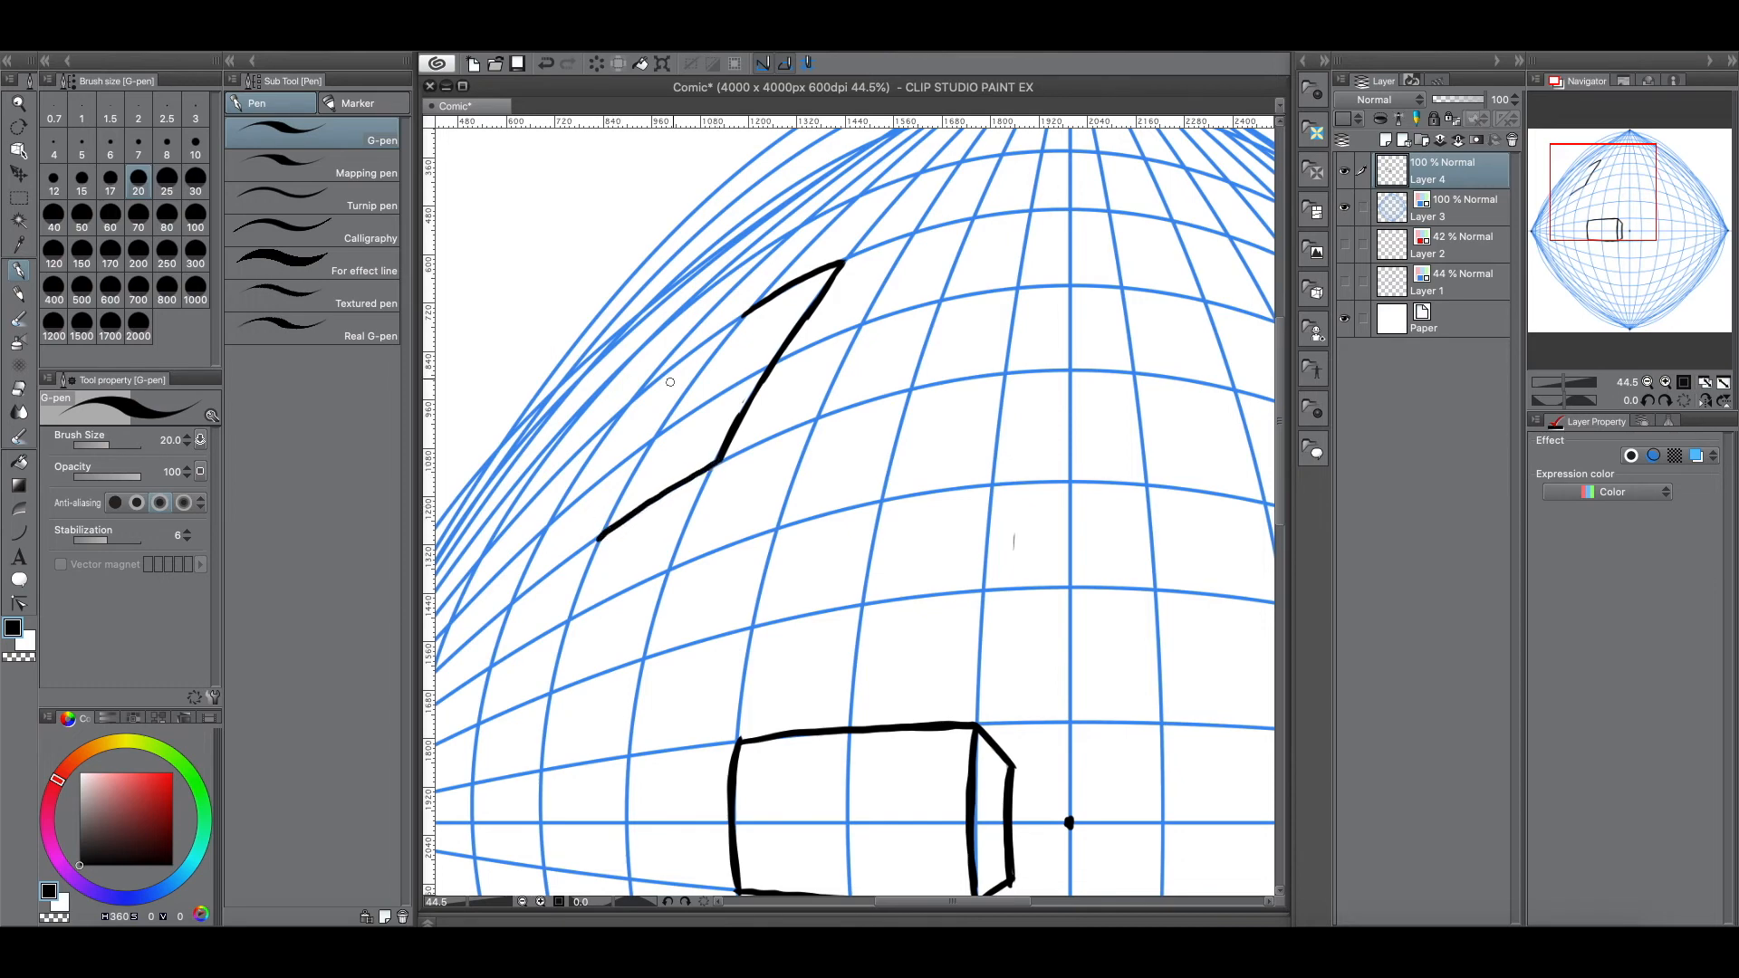
# Step: Close the slanted upper-left face with a left edge following the grid curve
pyautogui.moveTo(743, 315); pyautogui.dragTo(666, 428)
pyautogui.moveTo(702, 368); pyautogui.dragTo(598, 539)
pyautogui.moveTo(633, 469); pyautogui.dragTo(745, 314)
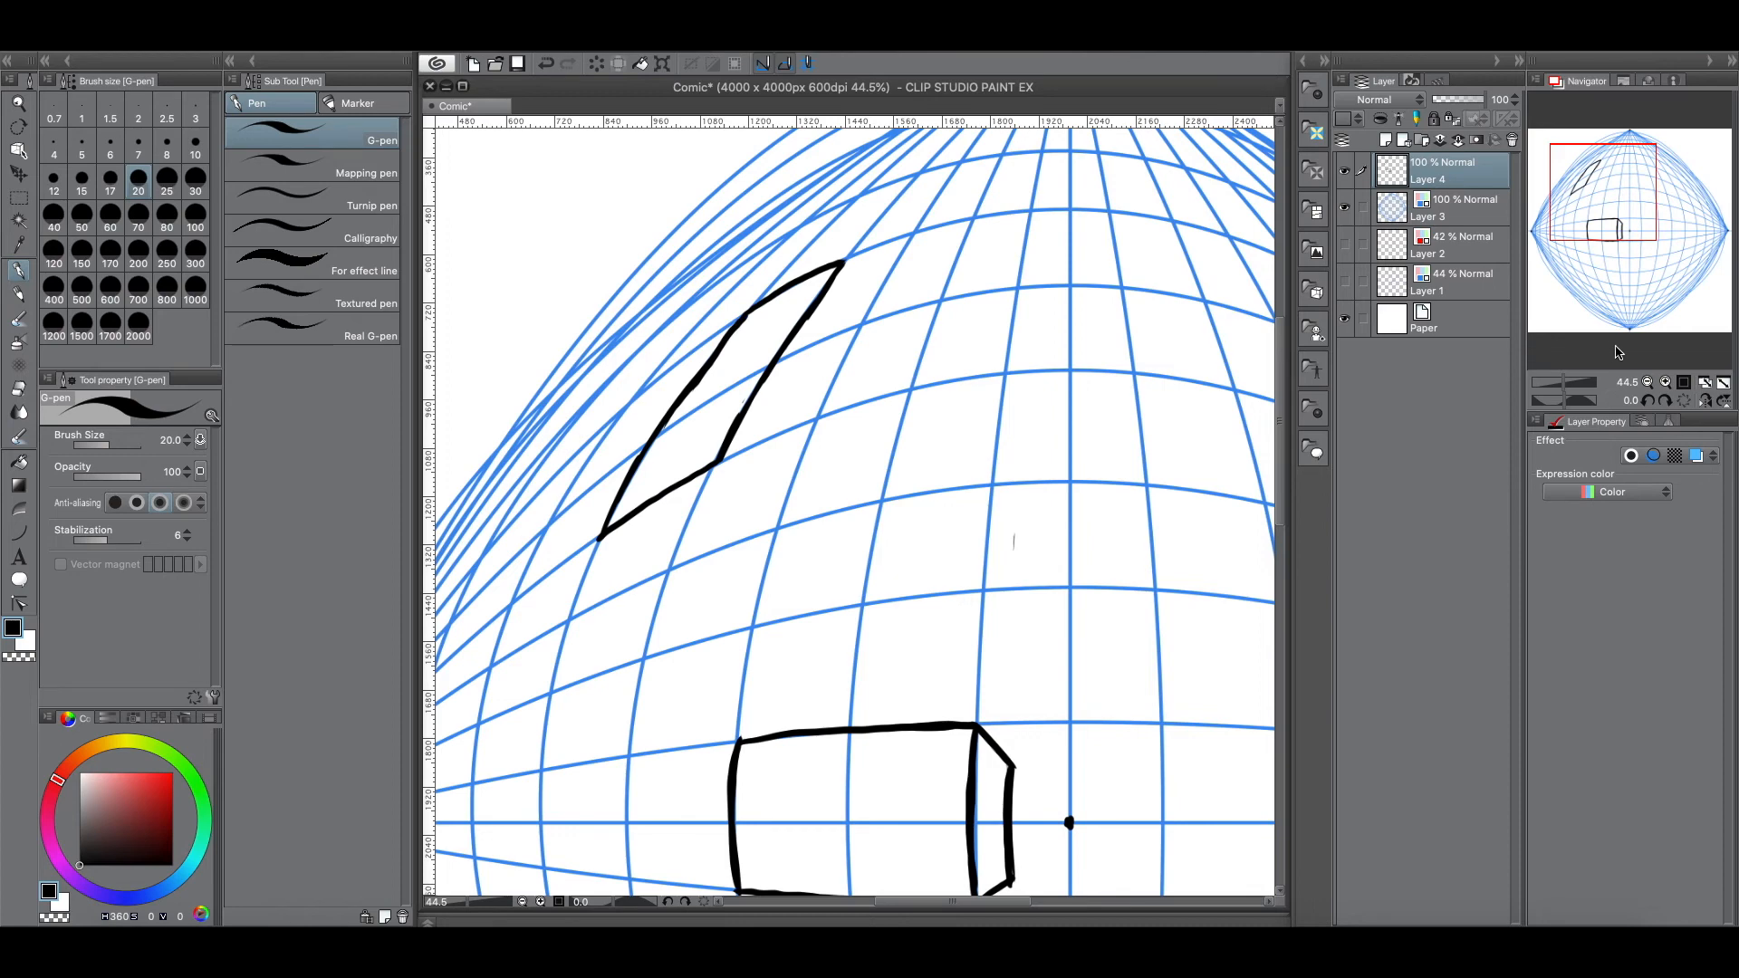
pyautogui.moveTo(1567, 383); pyautogui.dragTo(1561, 385)
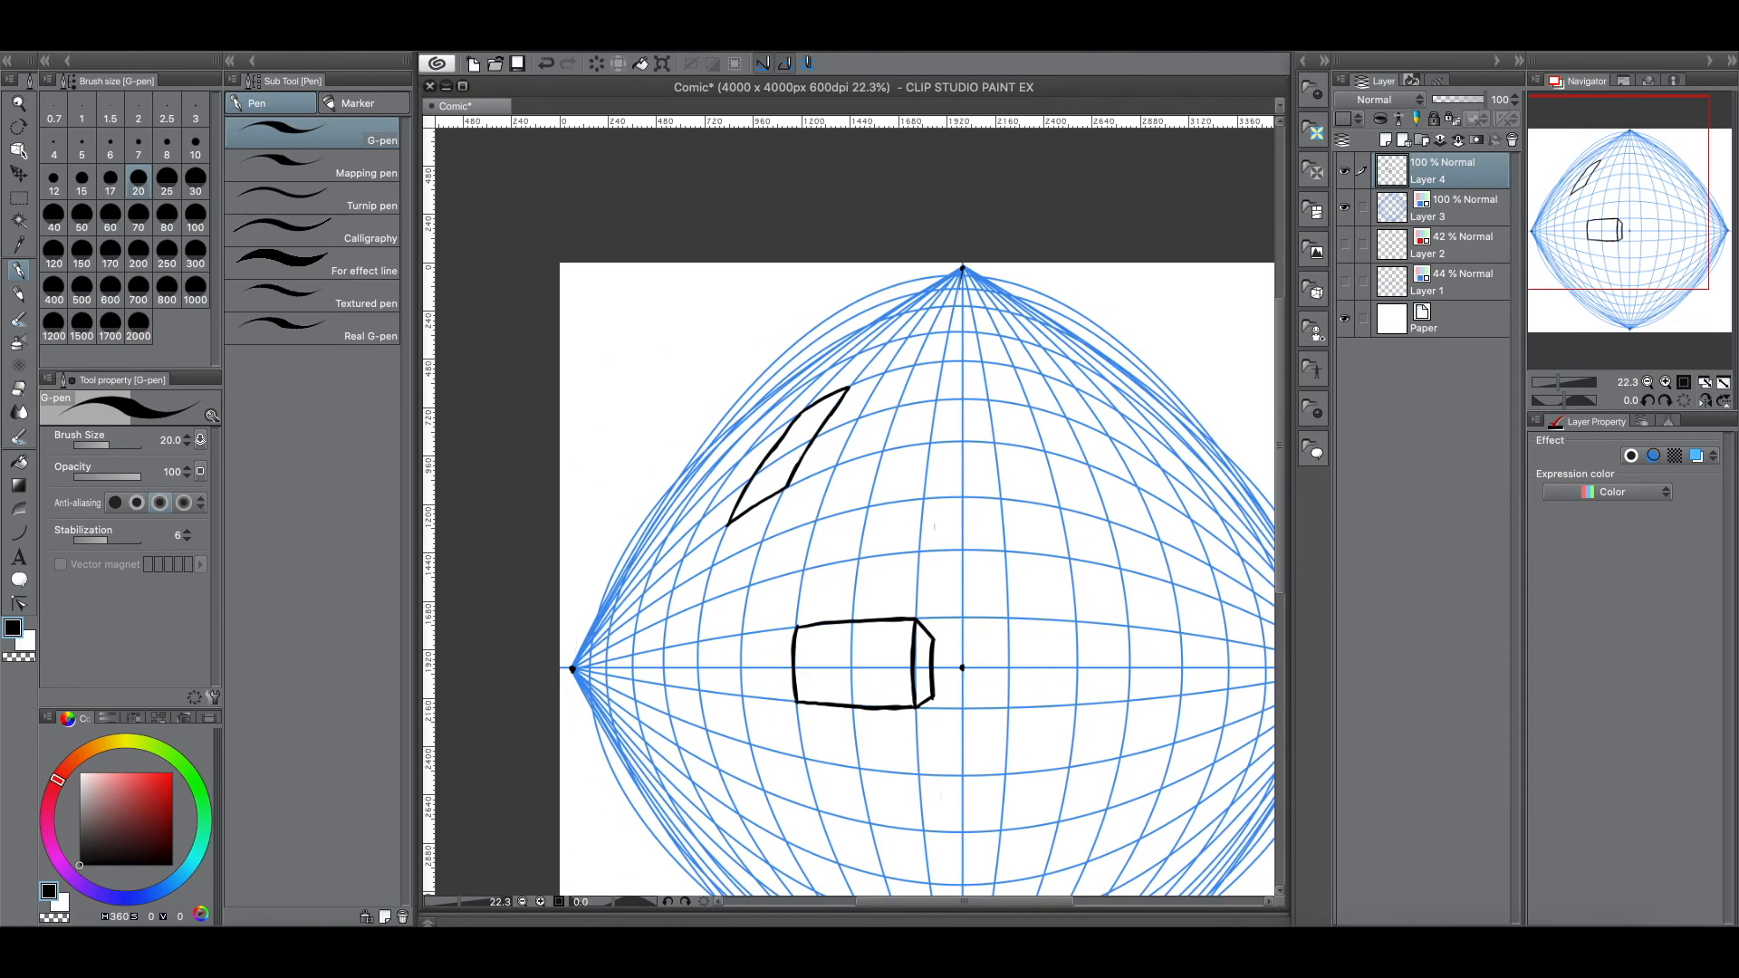
pyautogui.moveTo(800, 456); pyautogui.dragTo(841, 394)
# Step: Add a new layer between Layer 3 and Layer 4
pyautogui.click(1467, 206)
pyautogui.click(1386, 140)
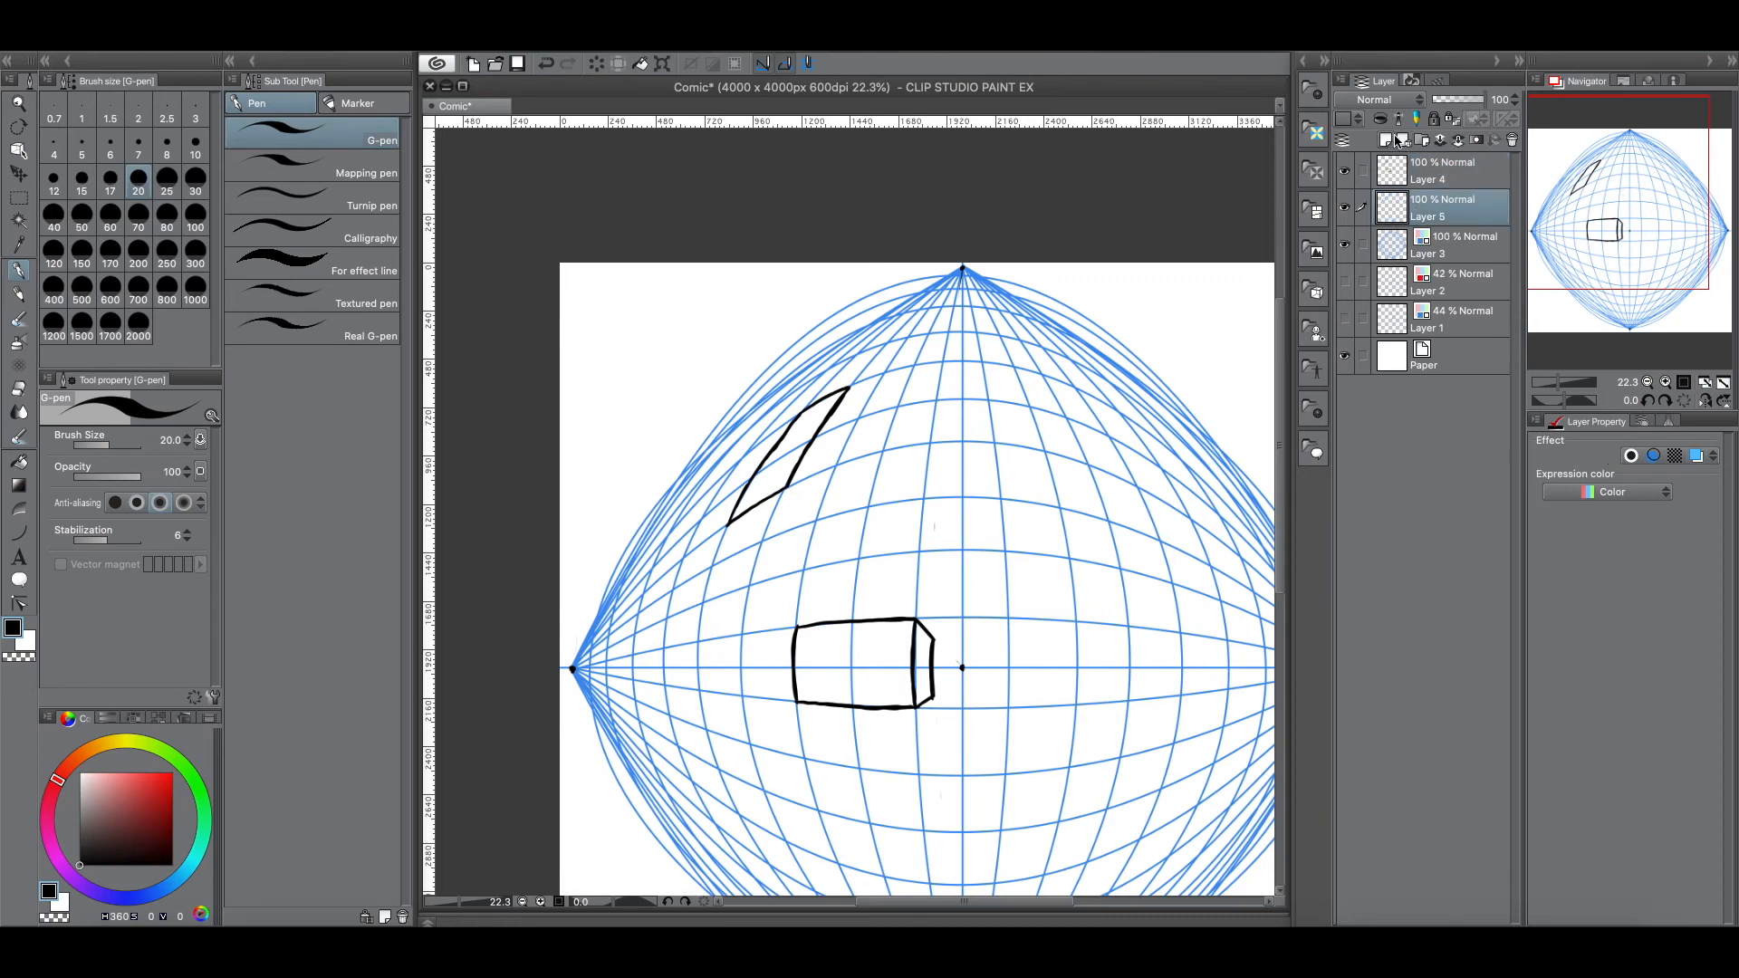
pyautogui.moveTo(793, 492); pyautogui.dragTo(961, 666)
pyautogui.moveTo(849, 389)
pyautogui.mouseDown()
pyautogui.moveTo(962, 665)
pyautogui.moveTo(933, 602)
pyautogui.mouseUp()
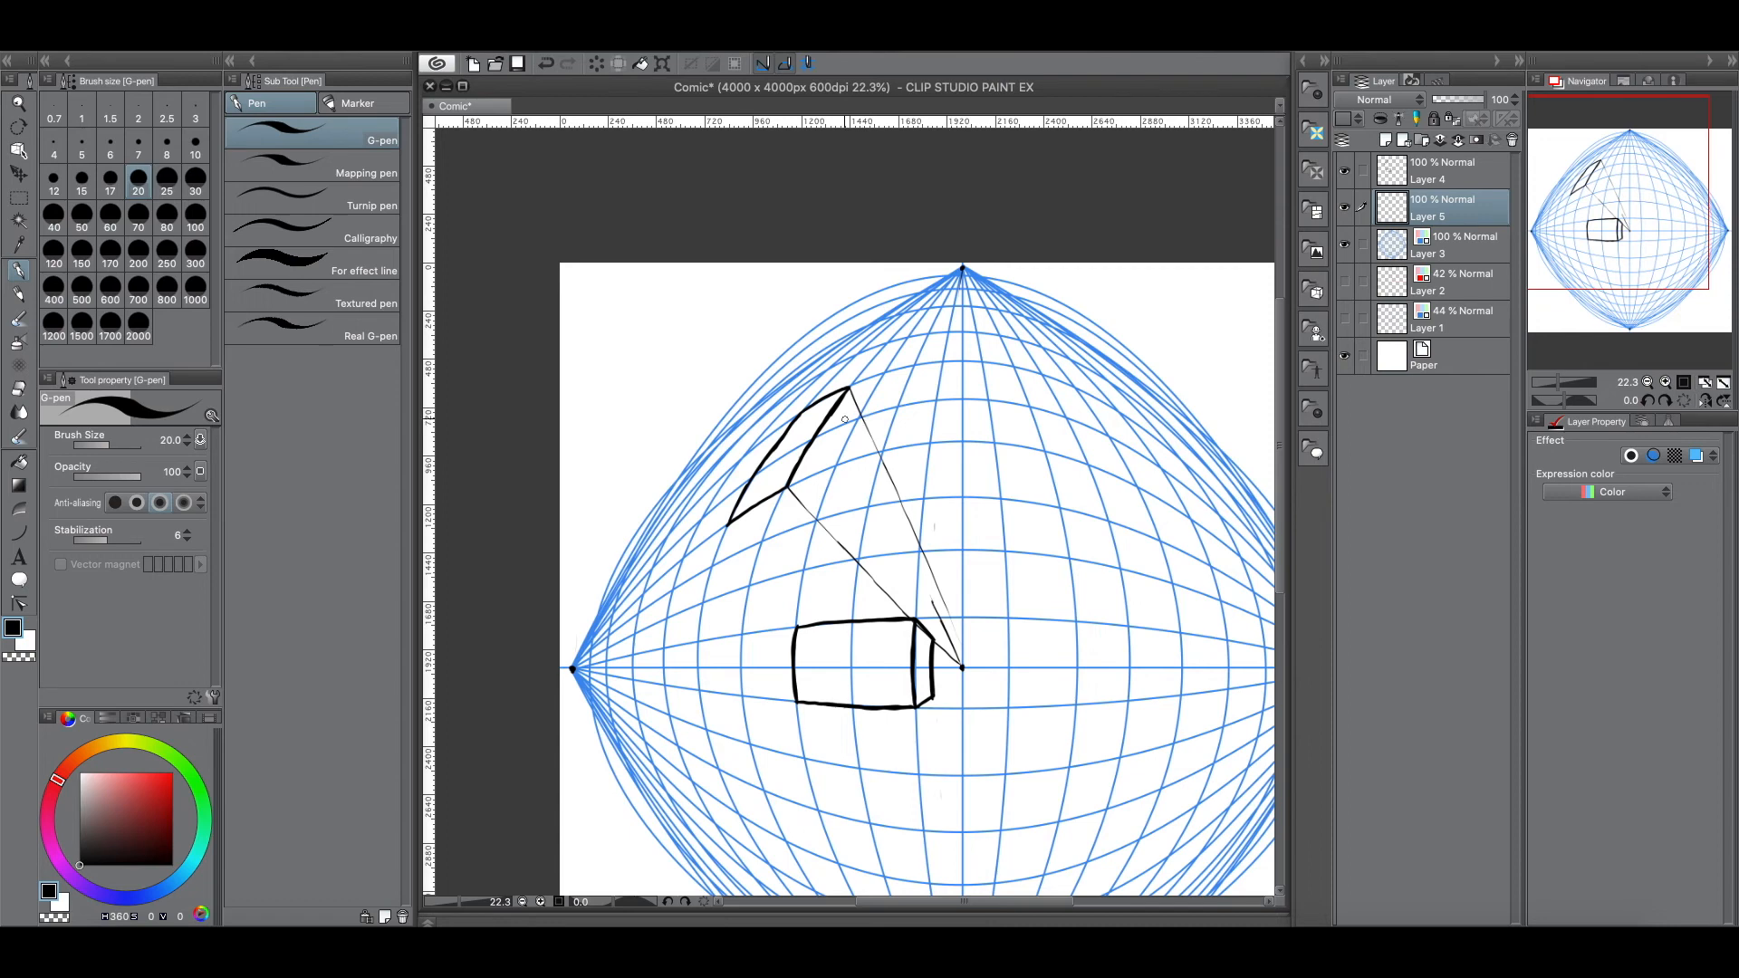
pyautogui.press('Delete')
pyautogui.moveTo(849, 387); pyautogui.dragTo(960, 662)
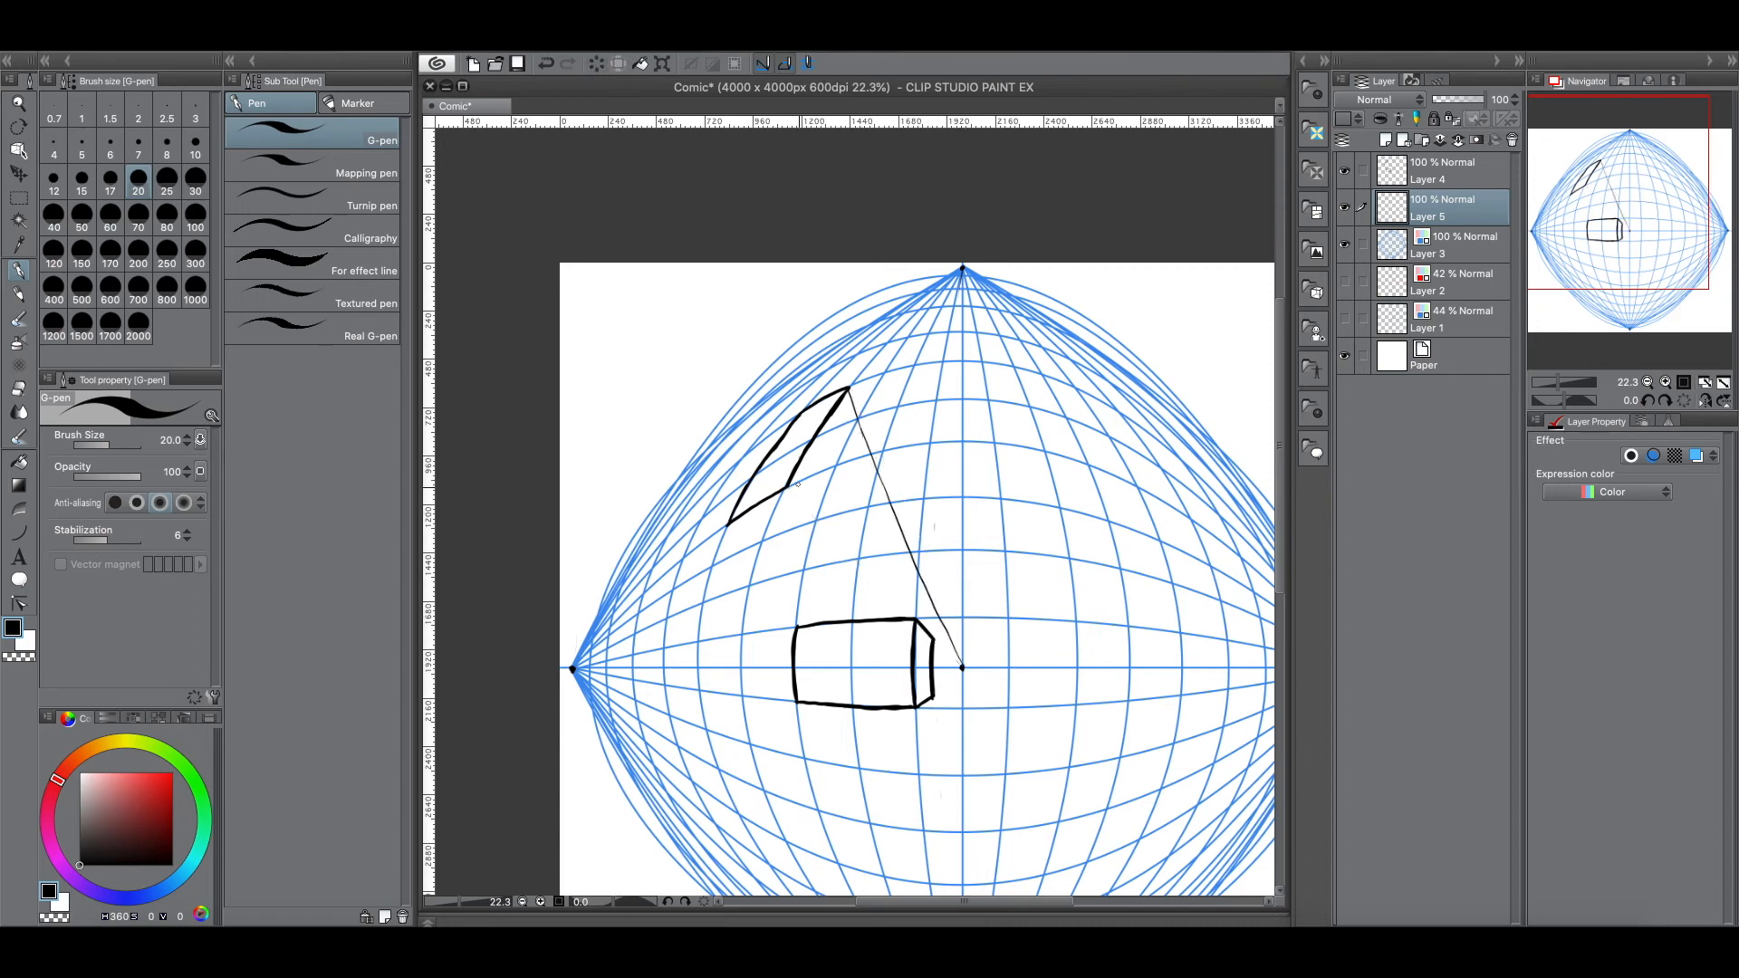
pyautogui.moveTo(788, 491); pyautogui.dragTo(961, 668)
pyautogui.moveTo(729, 528); pyautogui.dragTo(963, 672)
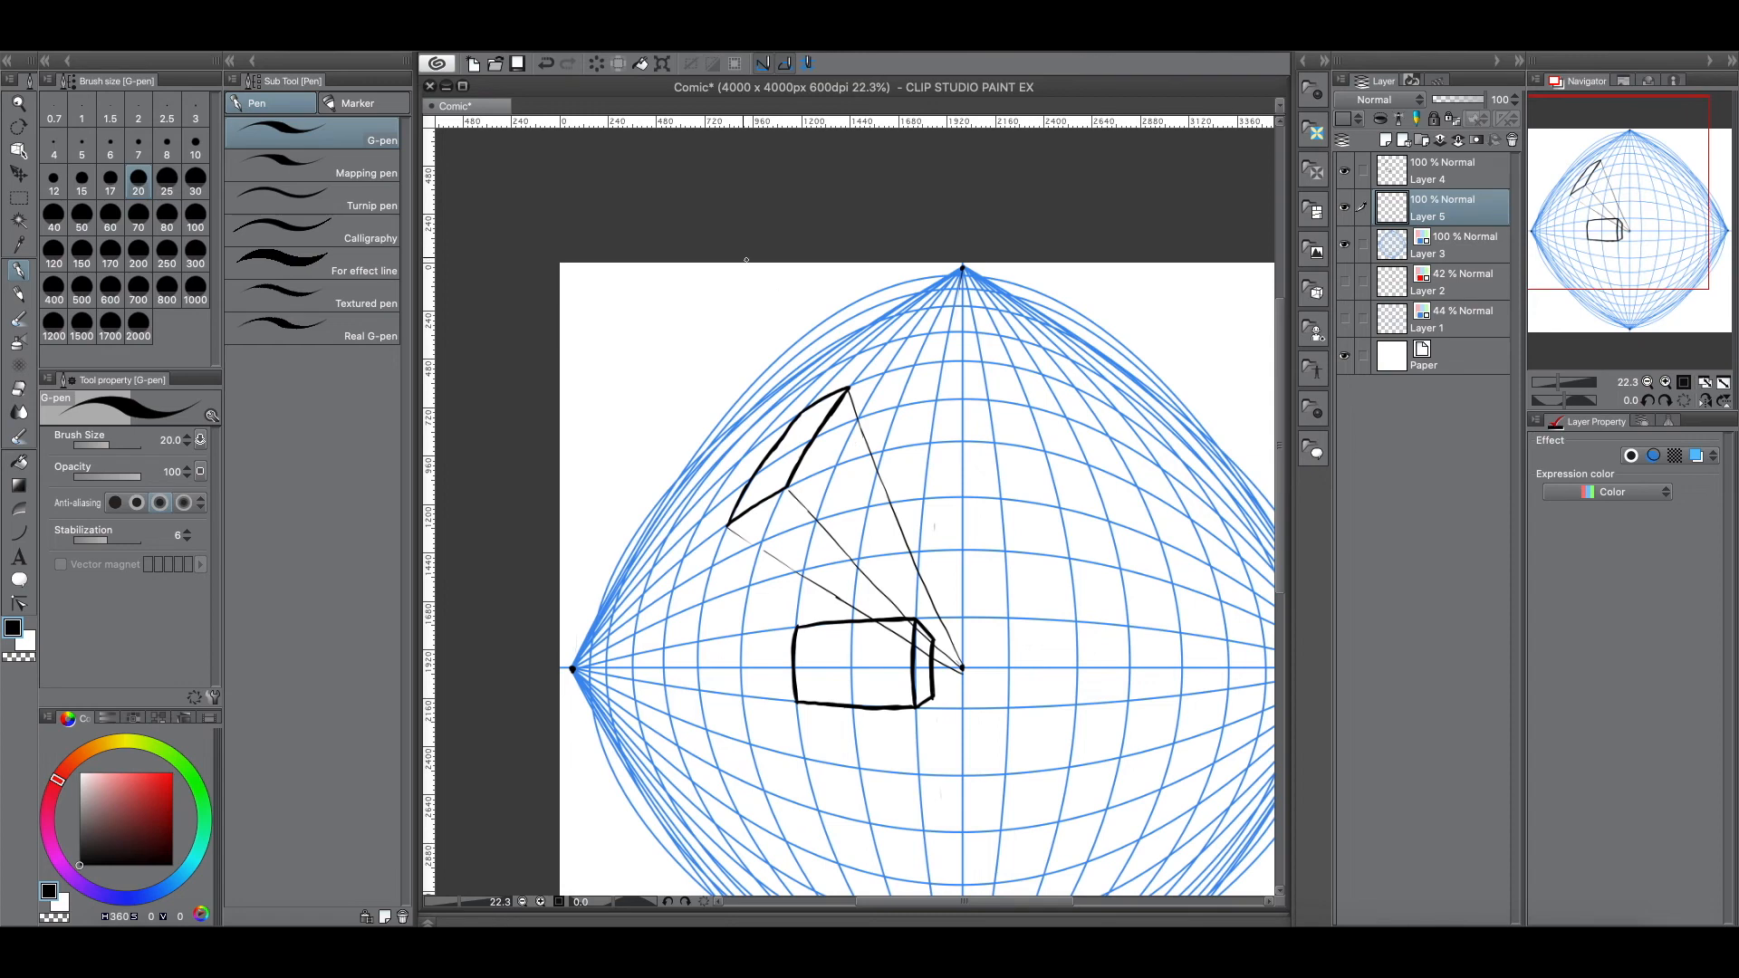
pyautogui.click(596, 63)
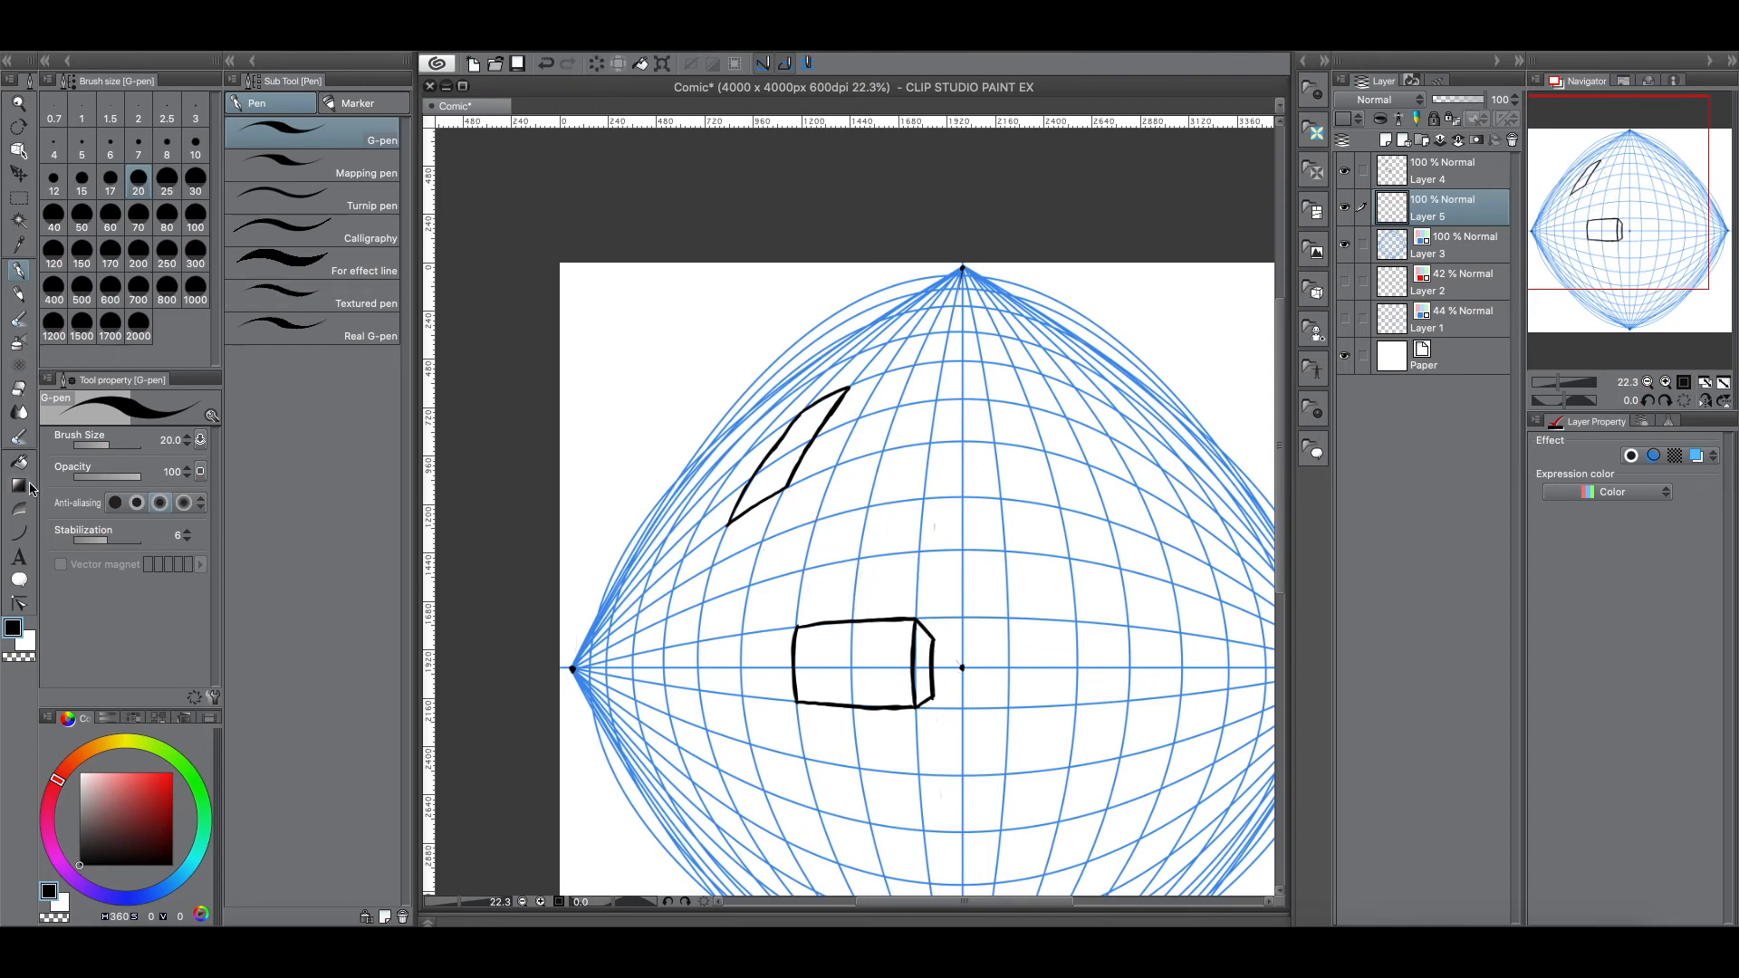
# Step: Draw size 10 straight guide lines from the slanted face's upper-right, lower-right and lower-left corners to the centre vanishing point
pyautogui.click(24, 532)
pyautogui.click(314, 153)
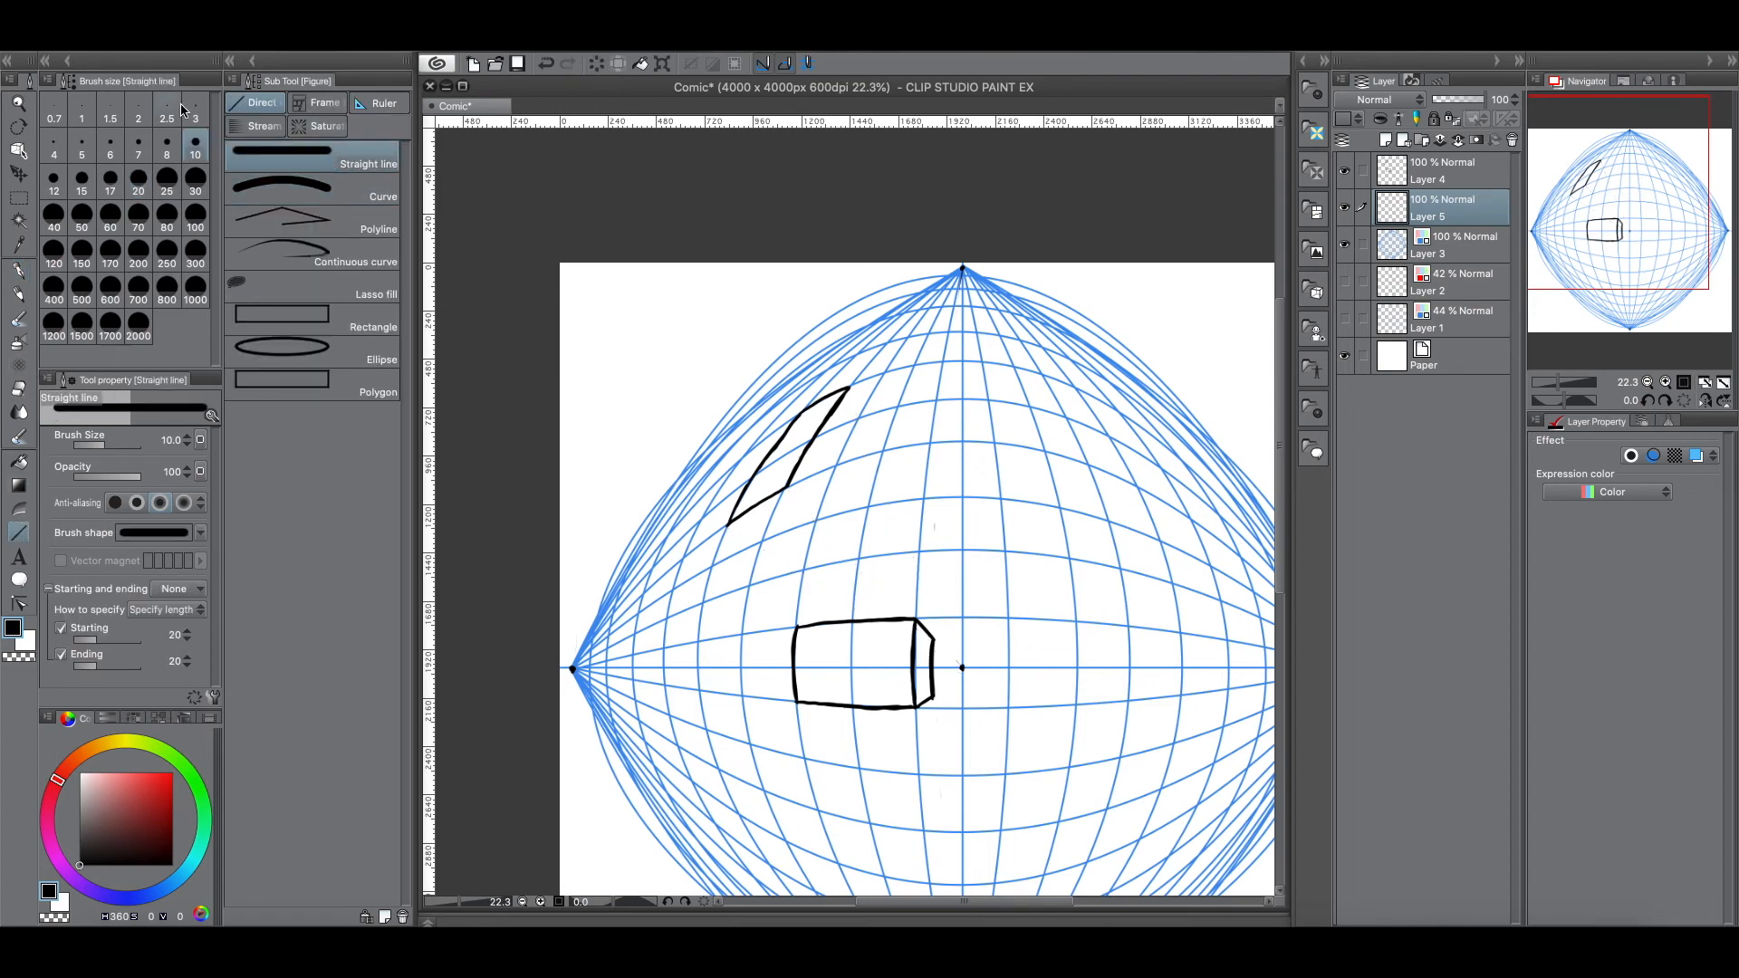
pyautogui.moveTo(849, 388); pyautogui.dragTo(962, 668)
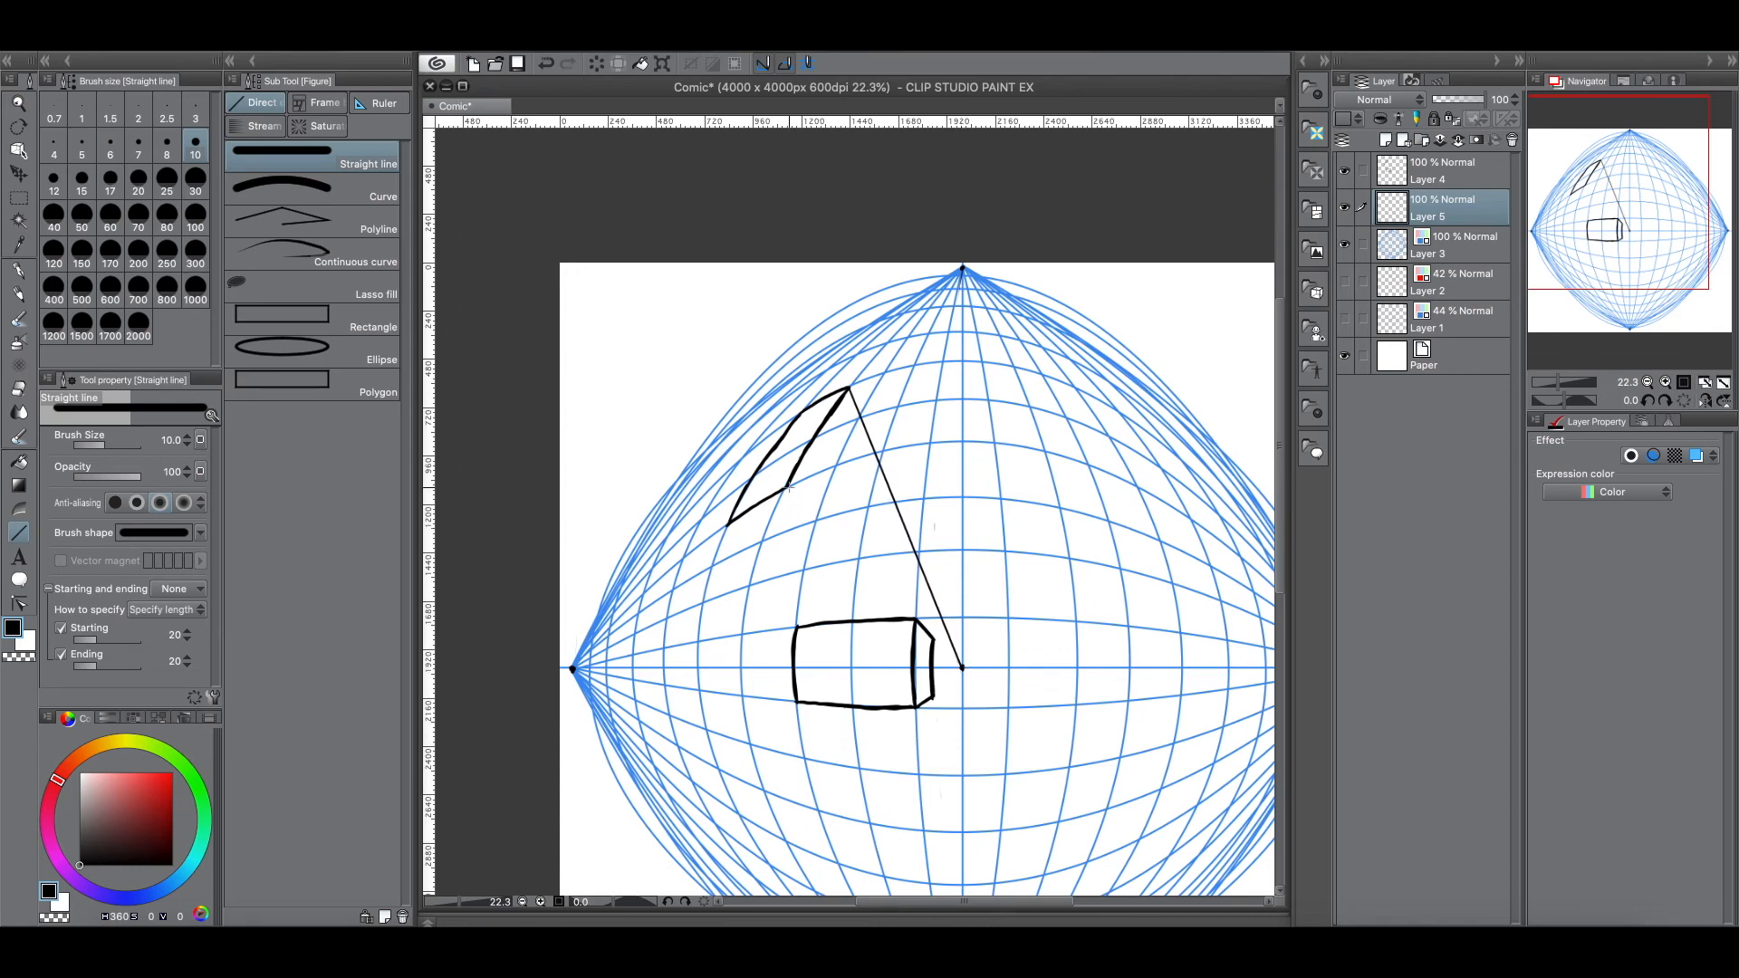
pyautogui.moveTo(788, 489); pyautogui.dragTo(963, 667)
pyautogui.moveTo(729, 526); pyautogui.dragTo(962, 668)
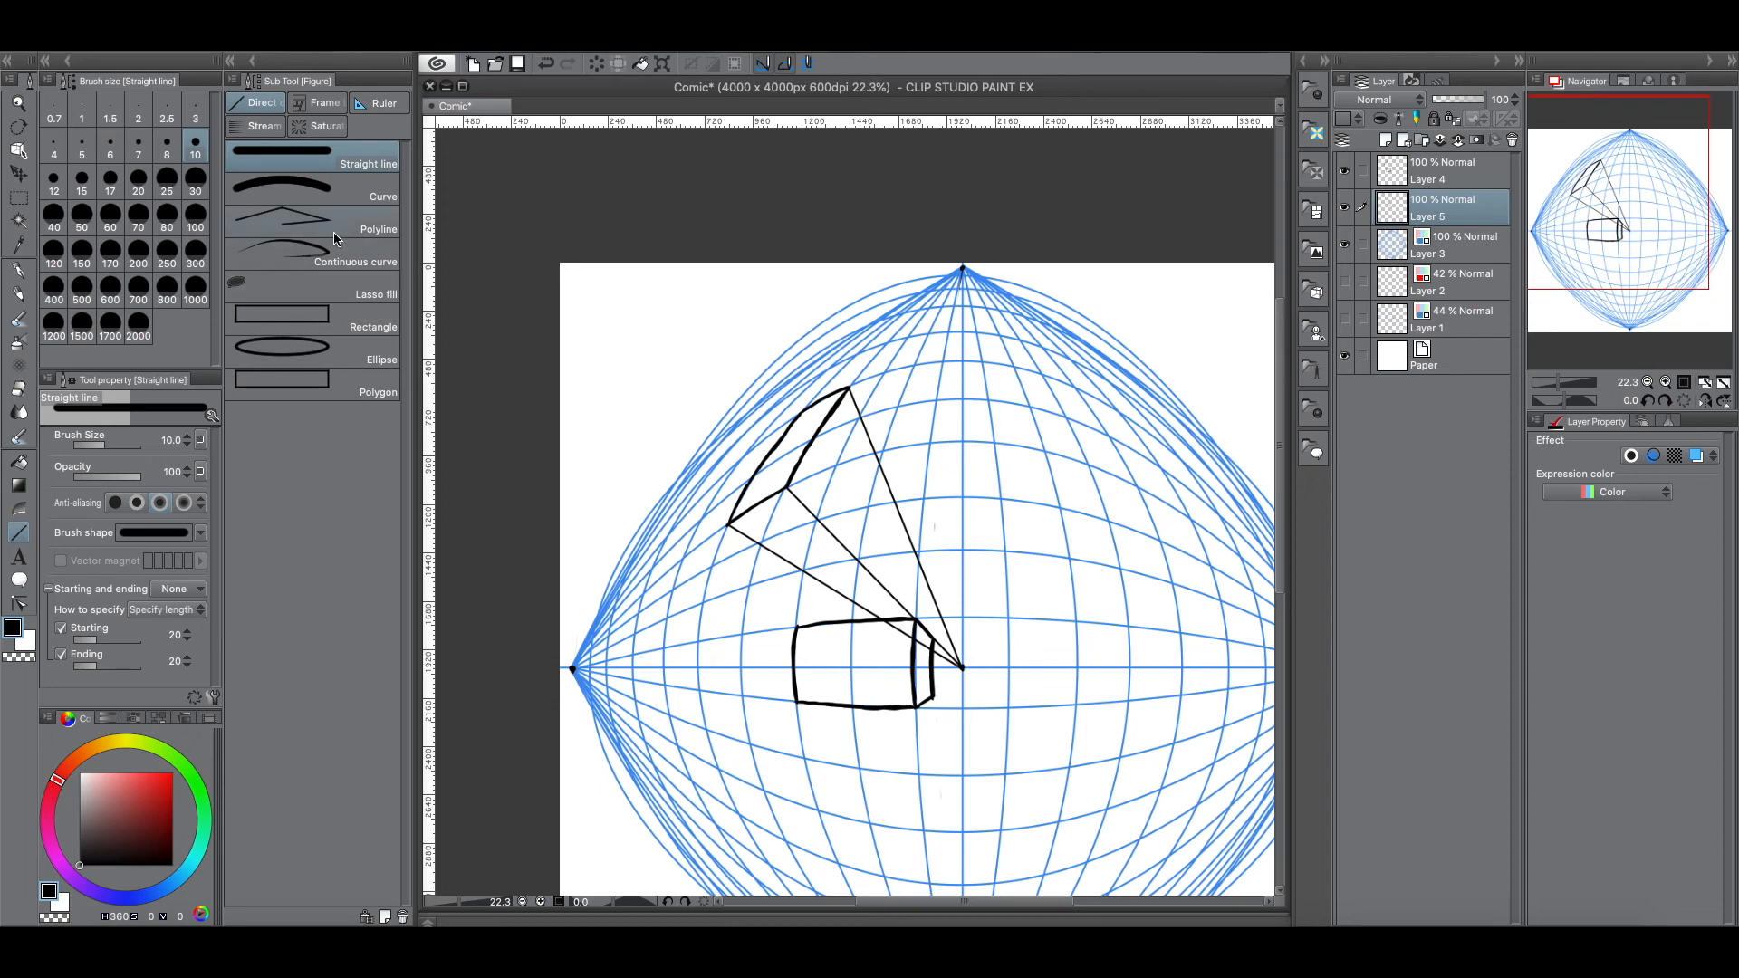
# Step: Draw the slanted box's far right and lower edges between the guide lines on Layer 5 with the size 20 G-pen
pyautogui.click(19, 271)
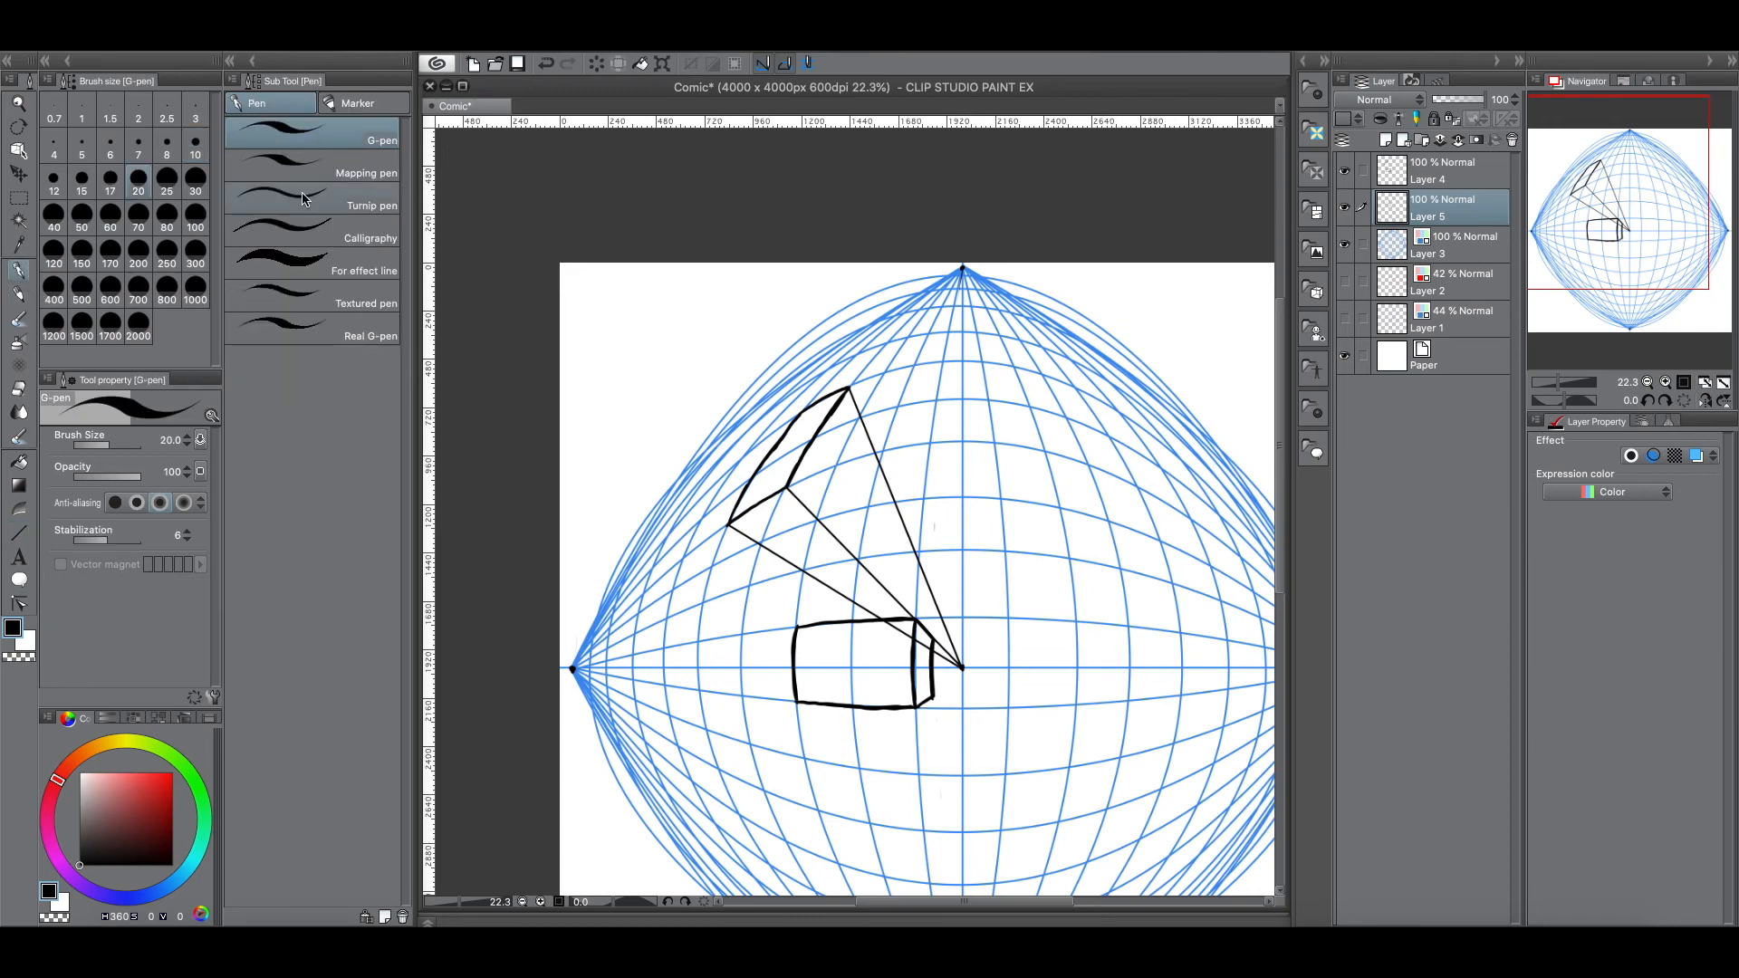
pyautogui.moveTo(858, 414)
pyautogui.mouseDown()
pyautogui.moveTo(815, 517)
pyautogui.moveTo(858, 415)
pyautogui.mouseUp()
pyautogui.moveTo(825, 506); pyautogui.dragTo(850, 442)
pyautogui.moveTo(752, 543); pyautogui.dragTo(811, 520)
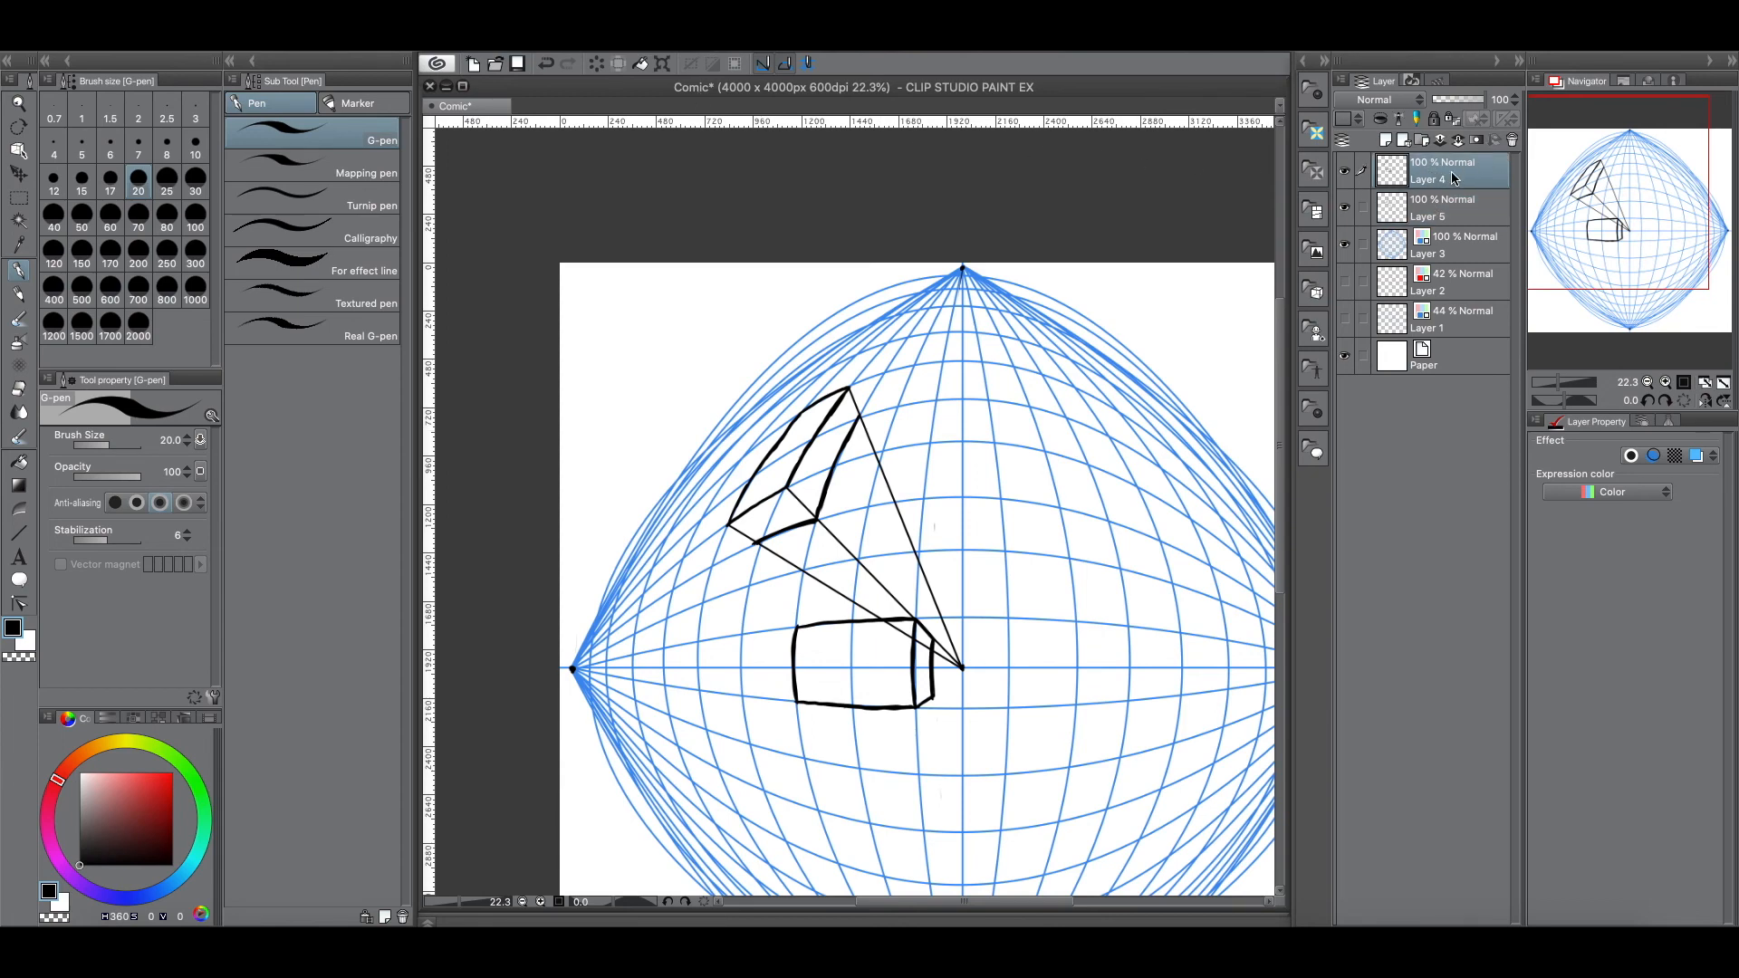
# Step: Lower Layer 5's opacity to 31% and ink the slanted box's far and connecting depth edges on Layer 4
pyautogui.click(1450, 99)
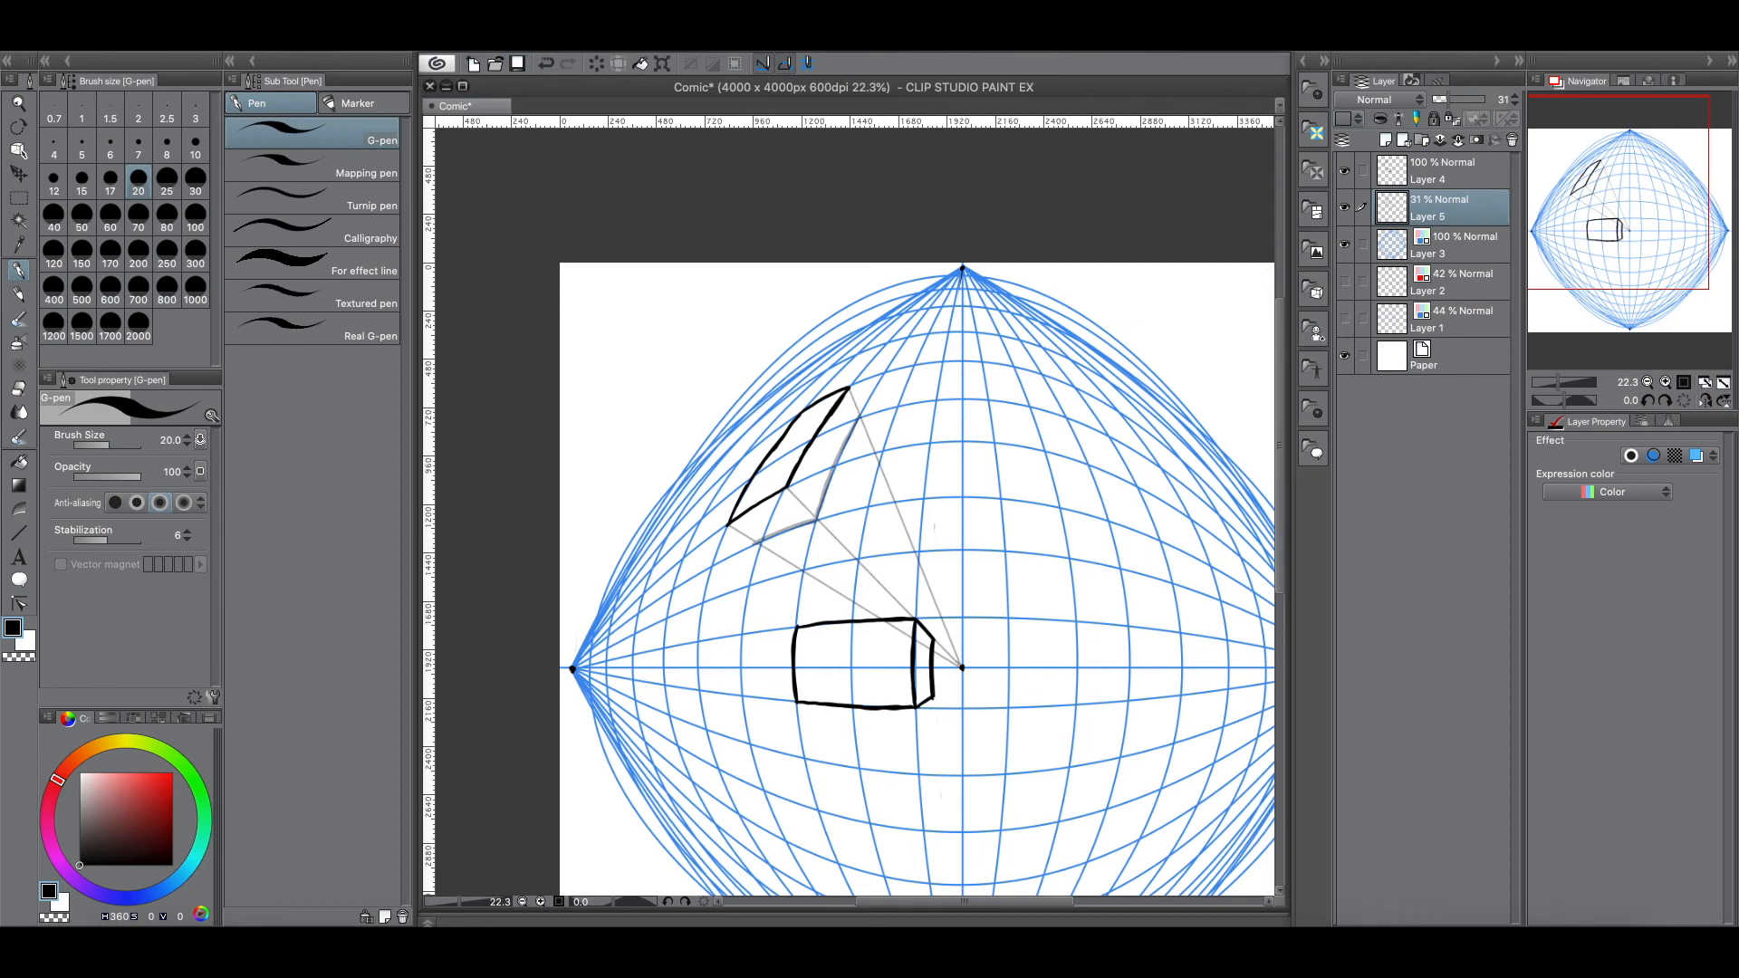
pyautogui.click(1449, 171)
pyautogui.moveTo(847, 387)
pyautogui.mouseDown()
pyautogui.moveTo(858, 416)
pyautogui.moveTo(817, 516)
pyautogui.moveTo(755, 542)
pyautogui.moveTo(798, 500)
pyautogui.moveTo(818, 518)
pyautogui.mouseUp()
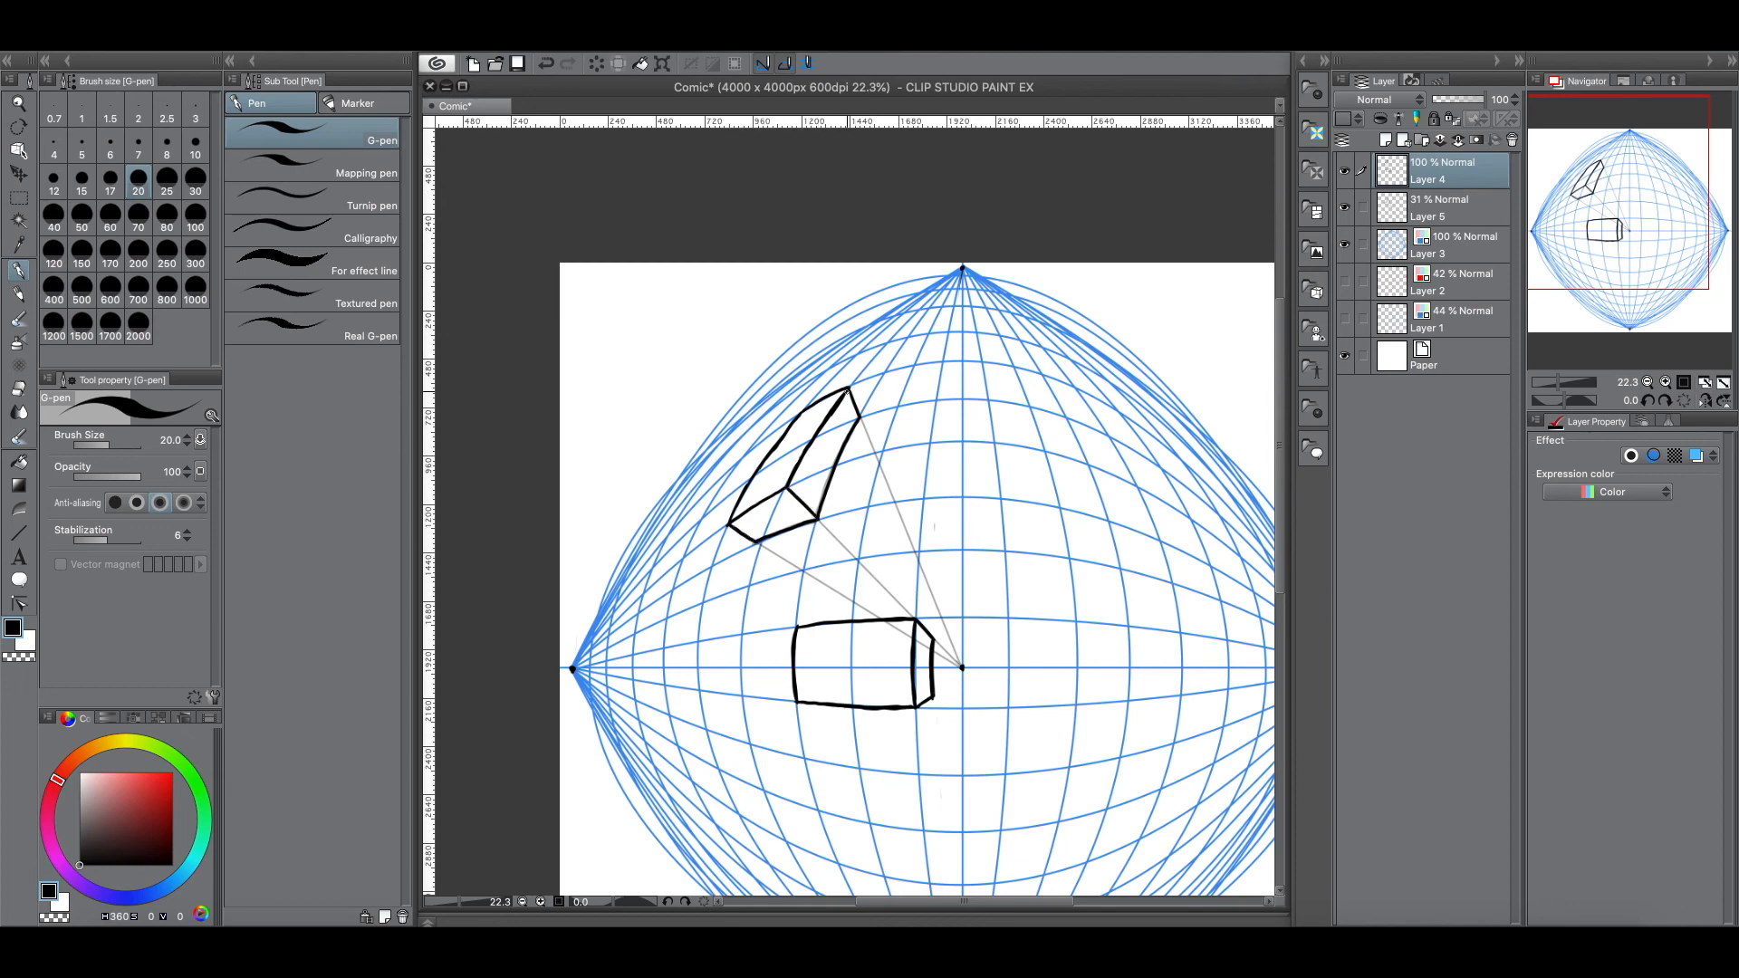
# Step: Clear the straight guide lines and rough edges from Layer 5
pyautogui.click(1472, 209)
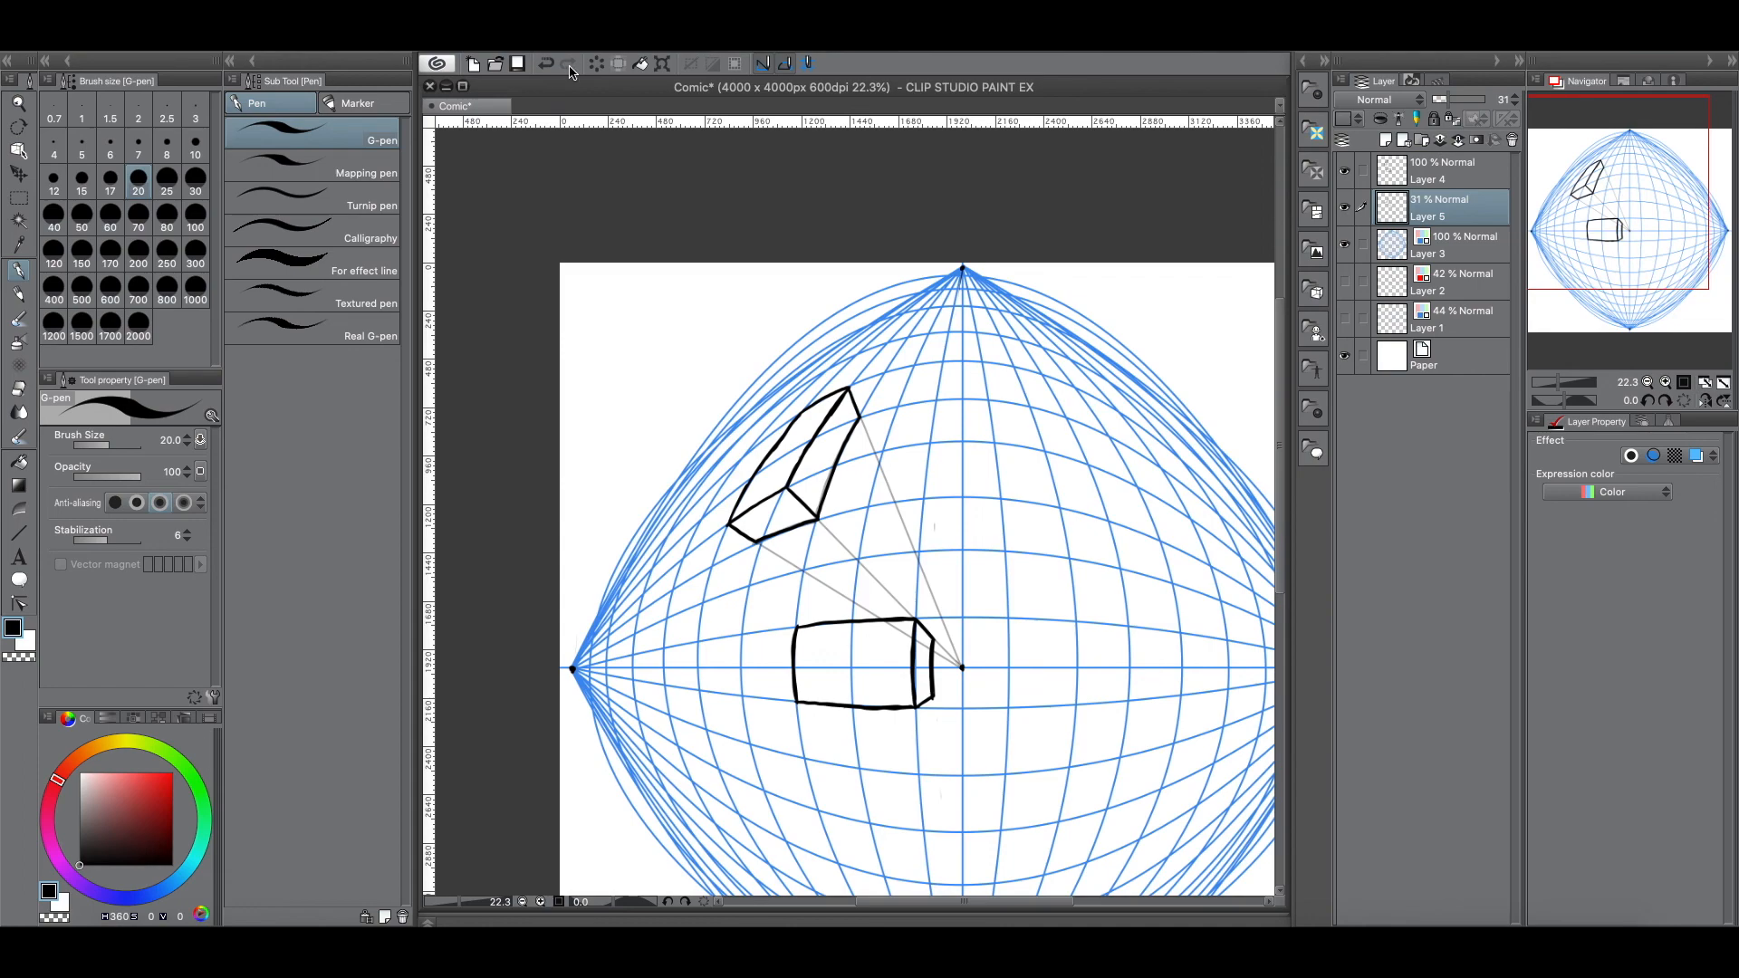
pyautogui.click(1564, 384)
pyautogui.moveTo(1564, 385); pyautogui.dragTo(1556, 382)
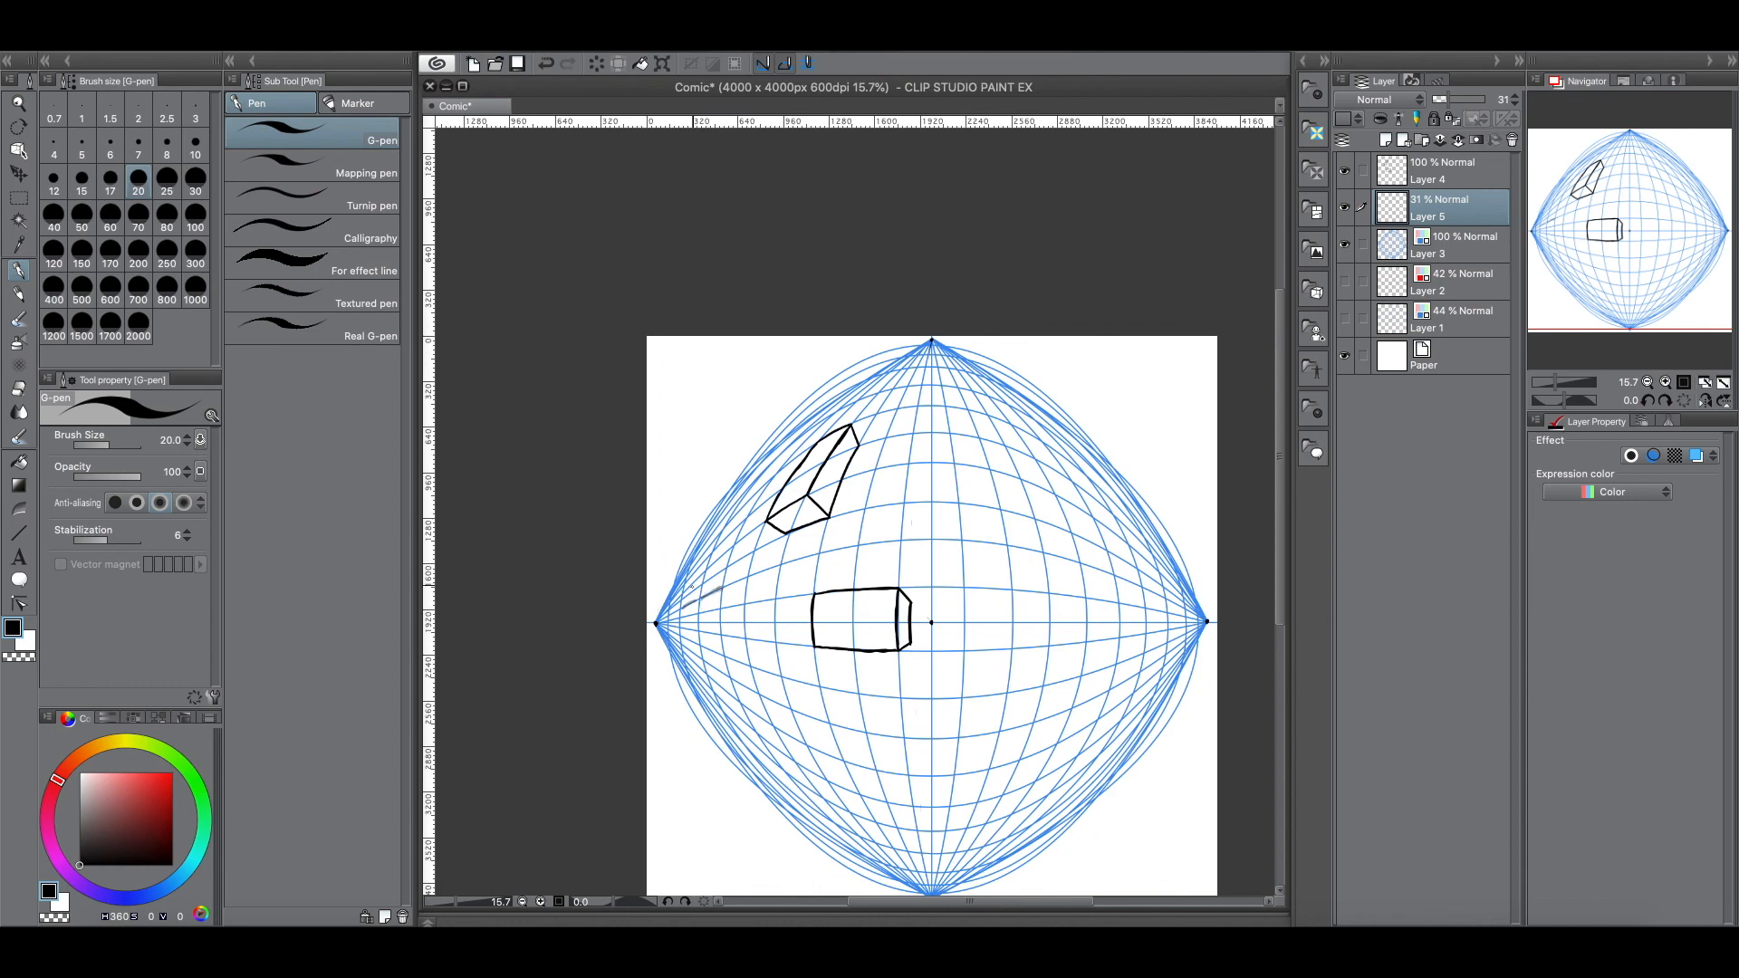
pyautogui.moveTo(902, 544)
pyautogui.mouseDown()
pyautogui.moveTo(861, 544)
pyautogui.moveTo(900, 541)
pyautogui.mouseUp()
pyautogui.hotkey('ctrl', 'z')
pyautogui.hotkey('ctrl', 'z')
# Step: Hide Layer 4 and Layer 5 so only the blue grid shows, with the whole canvas fitted in view
pyautogui.click(1724, 382)
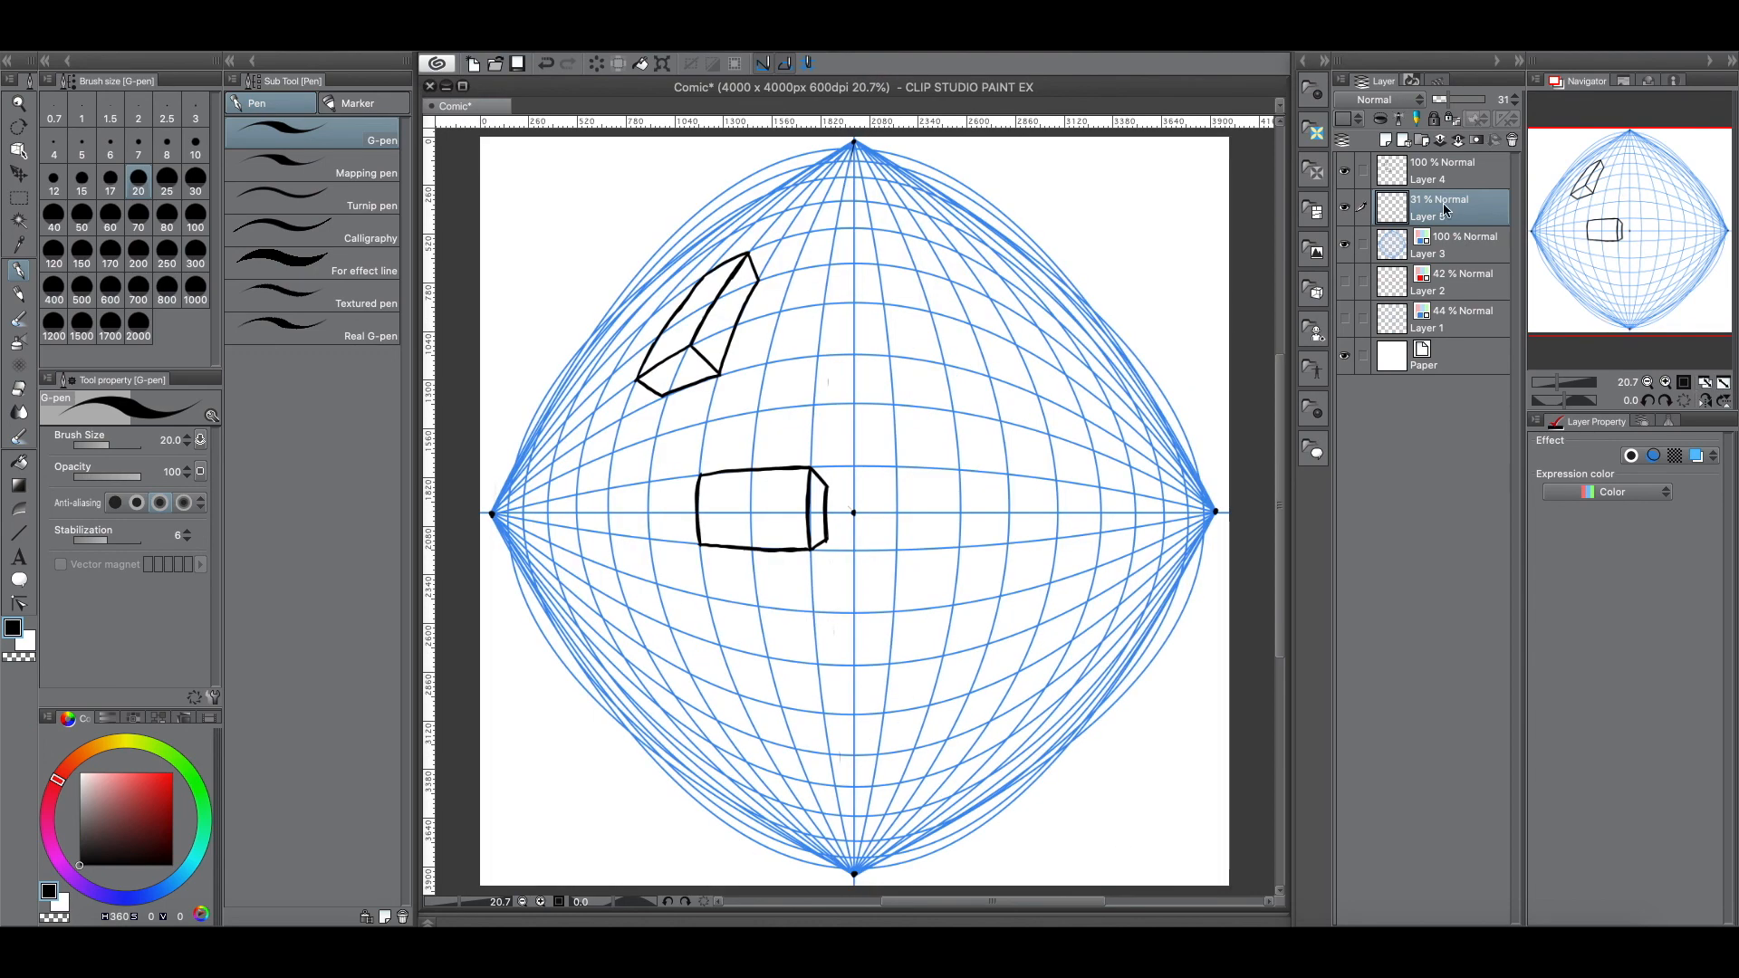
pyautogui.moveTo(1347, 175); pyautogui.dragTo(1345, 209)
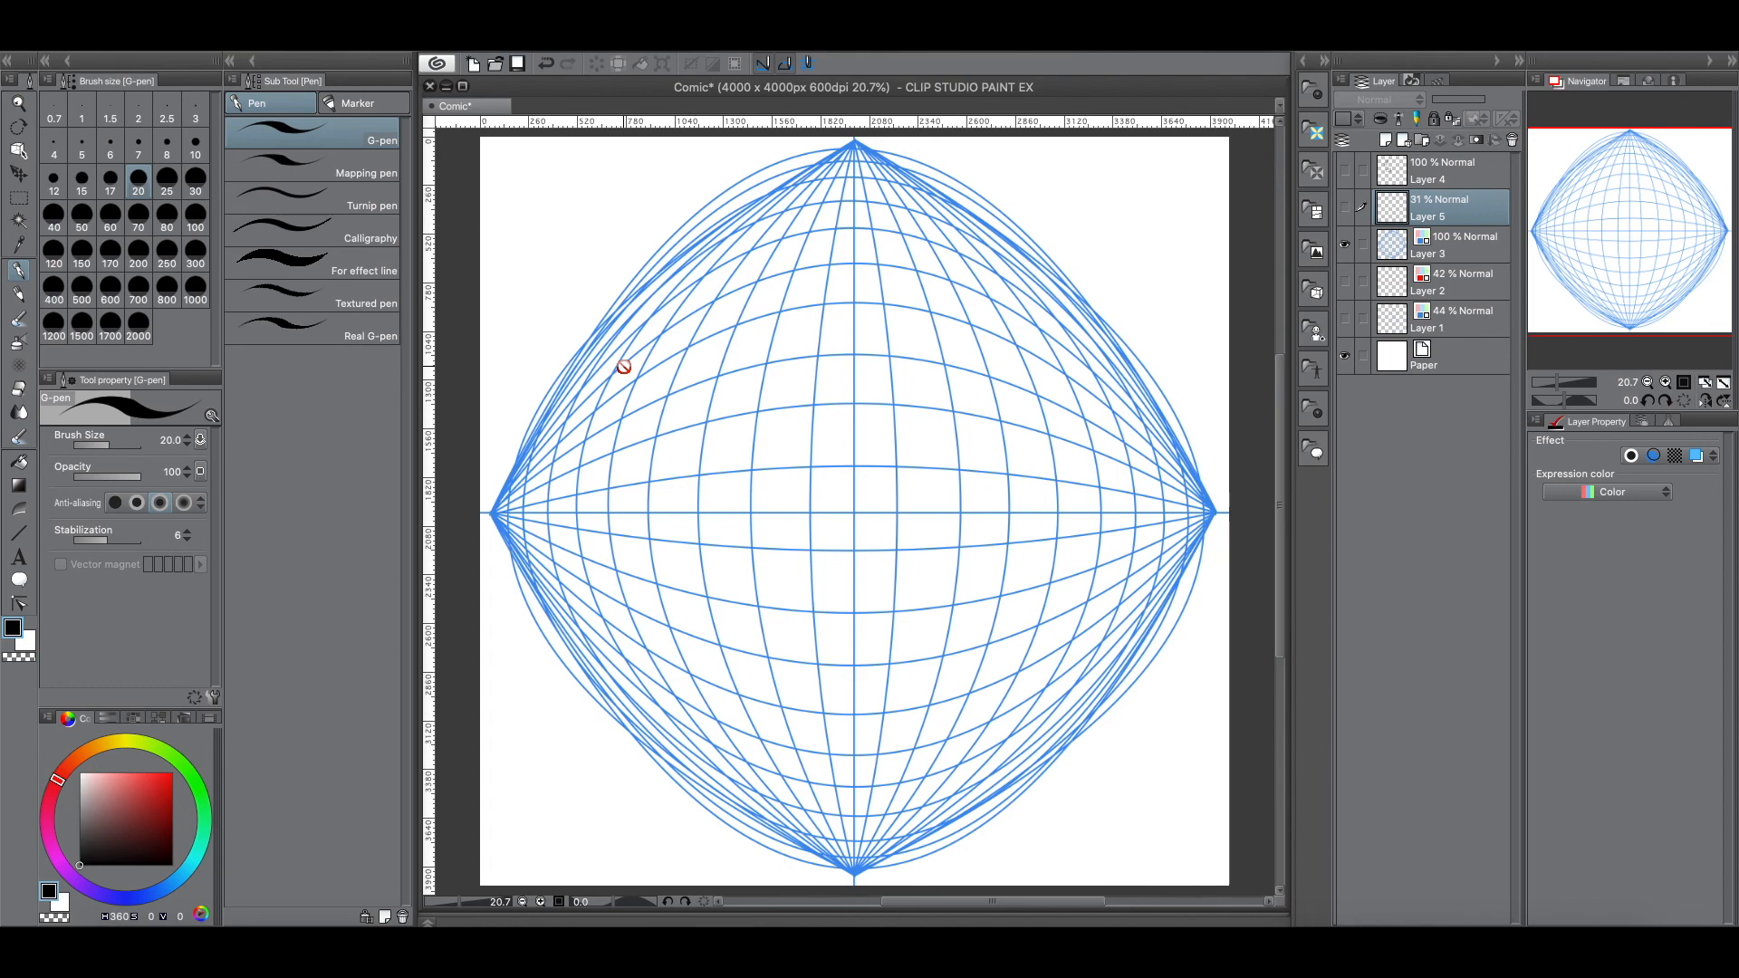
pyautogui.moveTo(1557, 381); pyautogui.dragTo(1551, 381)
pyautogui.click(1721, 382)
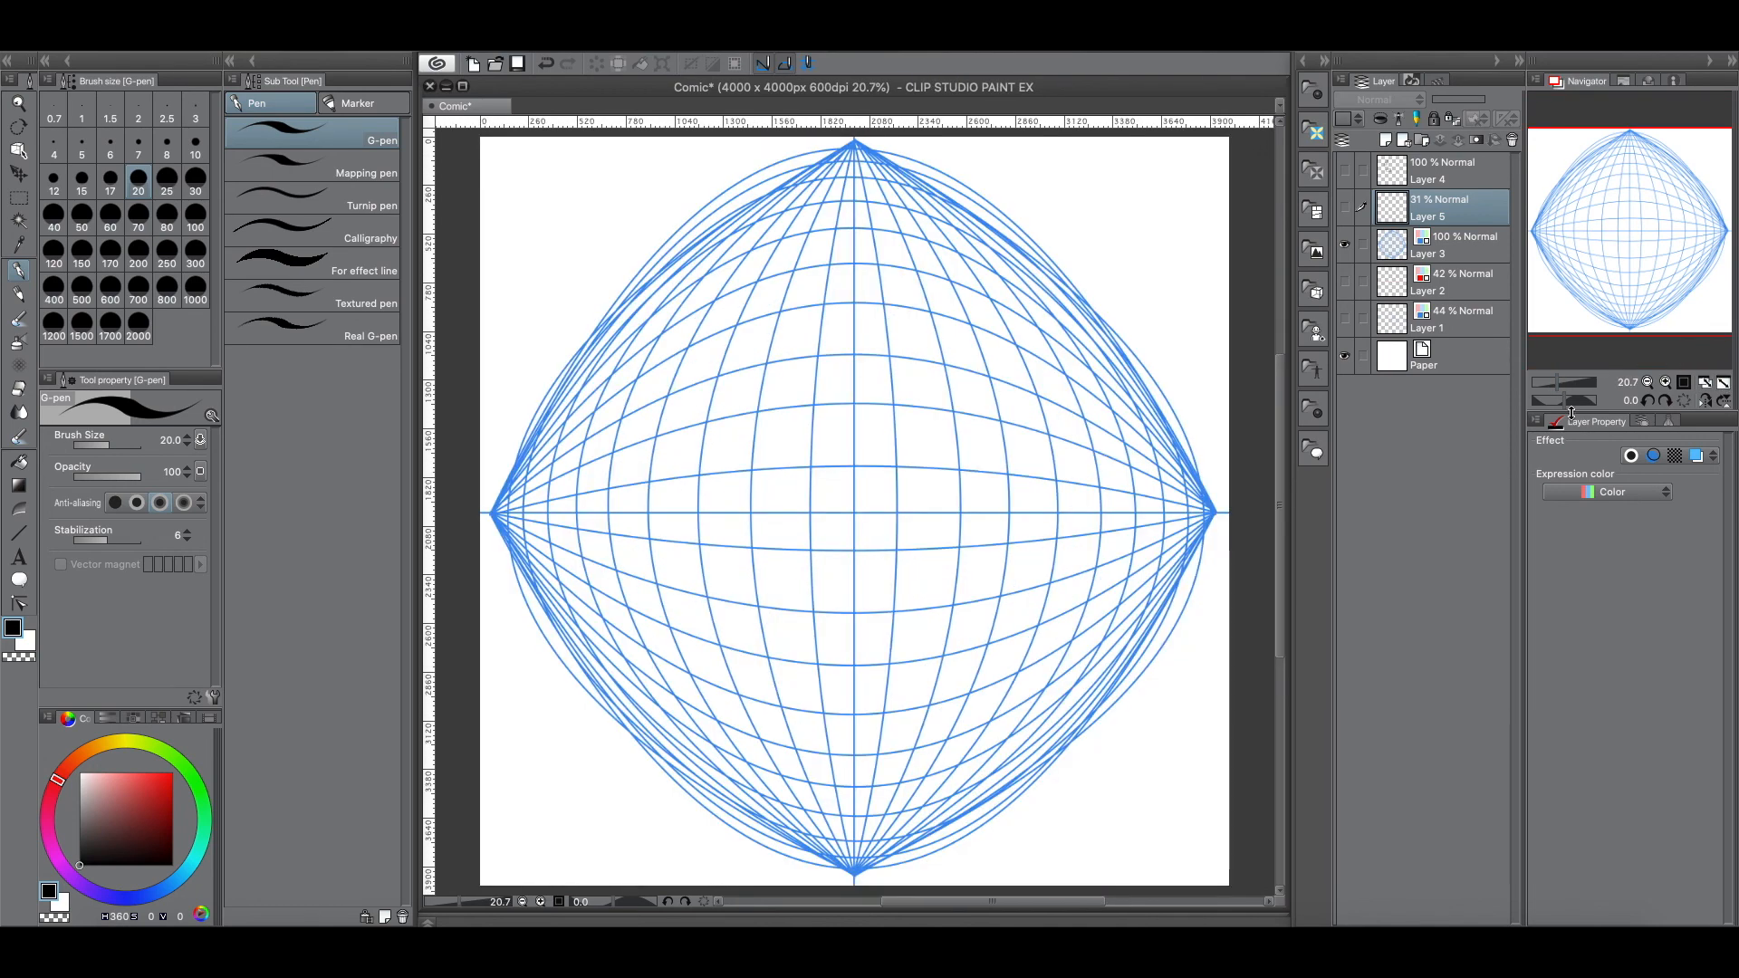